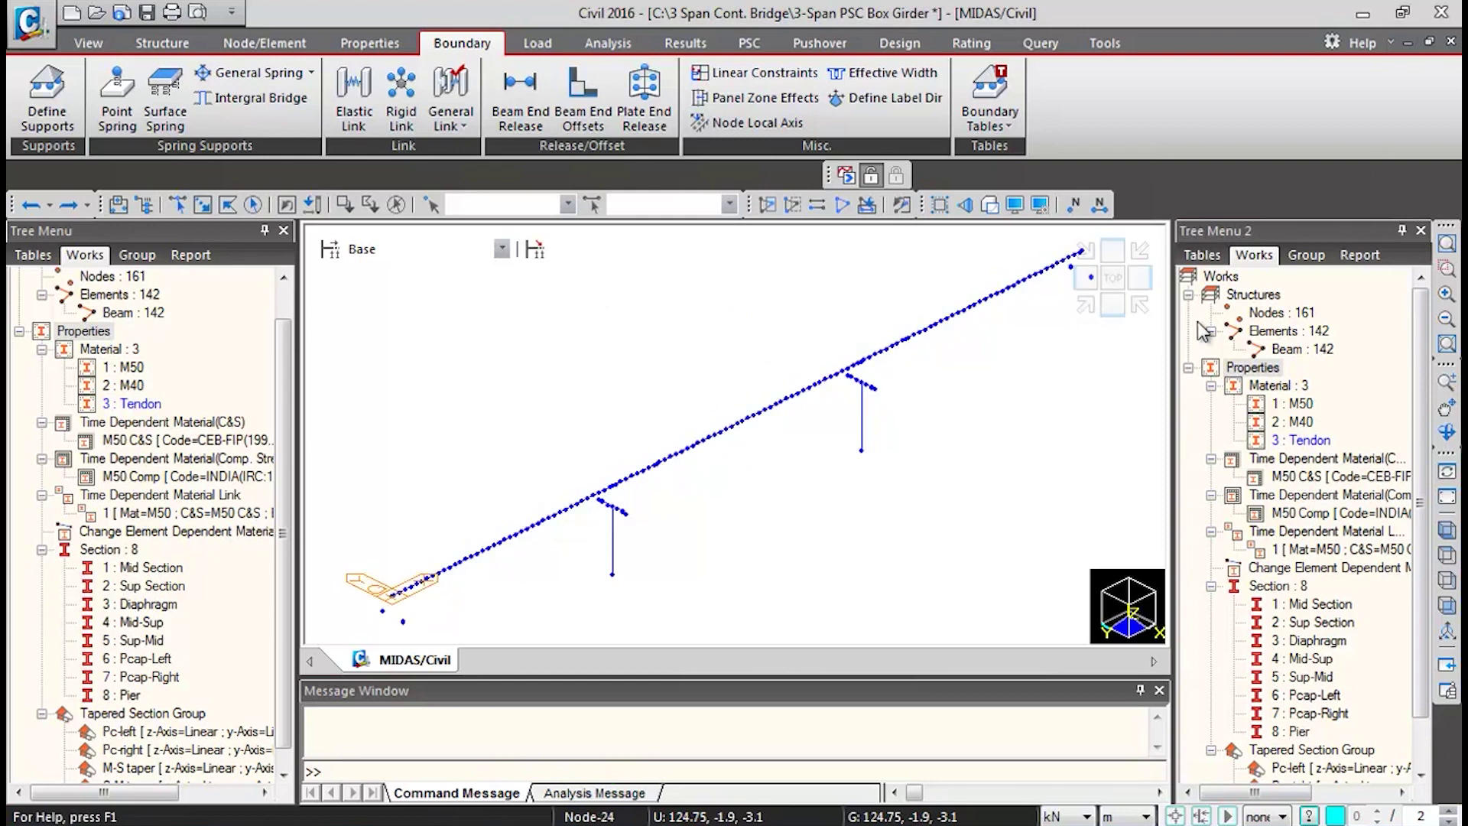
- Start a rigid link in boundary group SUb with the first pier's top node, node 11, as master node
click(1446, 268)
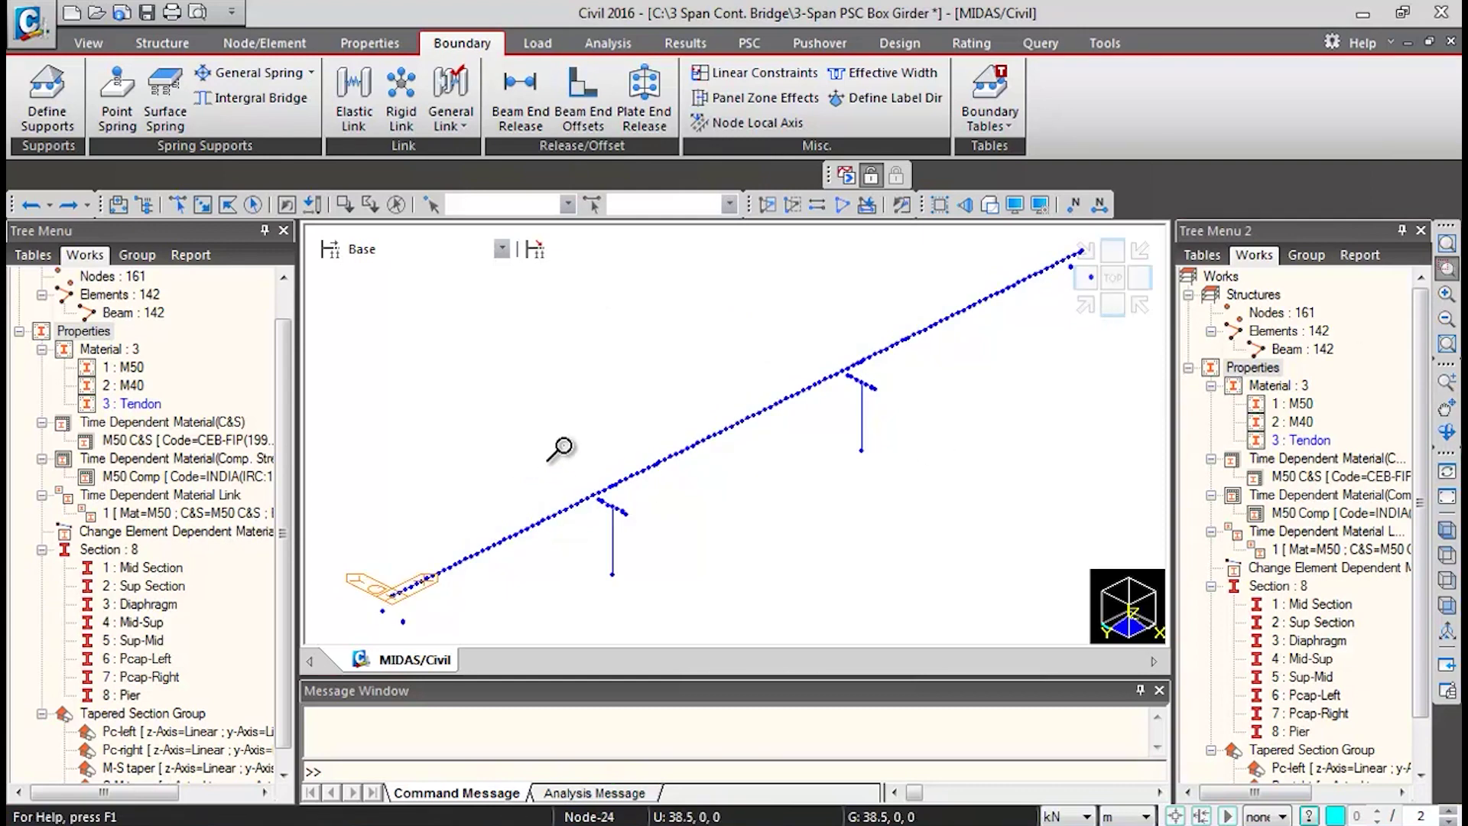
drag(572, 460, 658, 541)
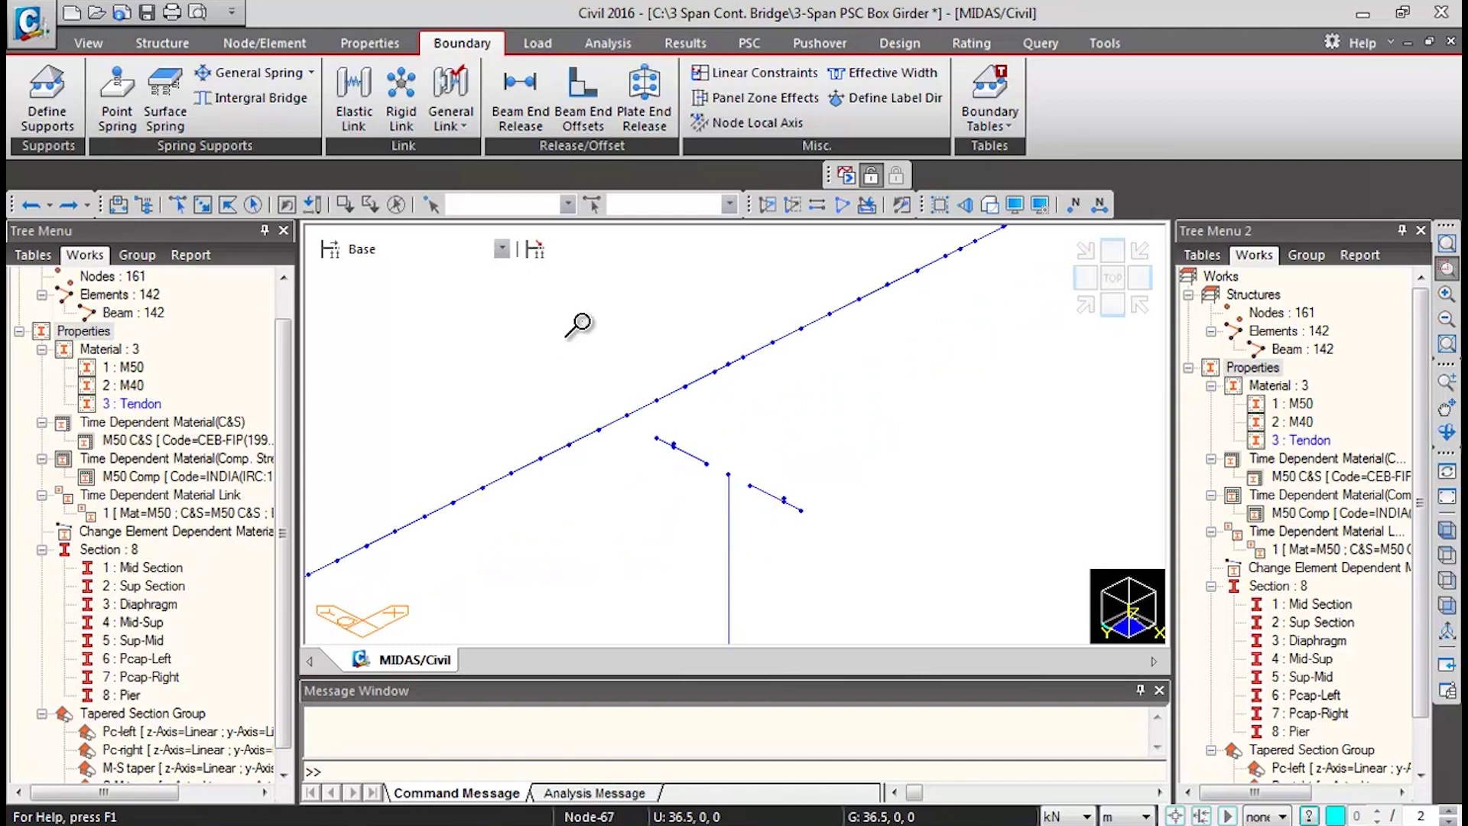
click(398, 104)
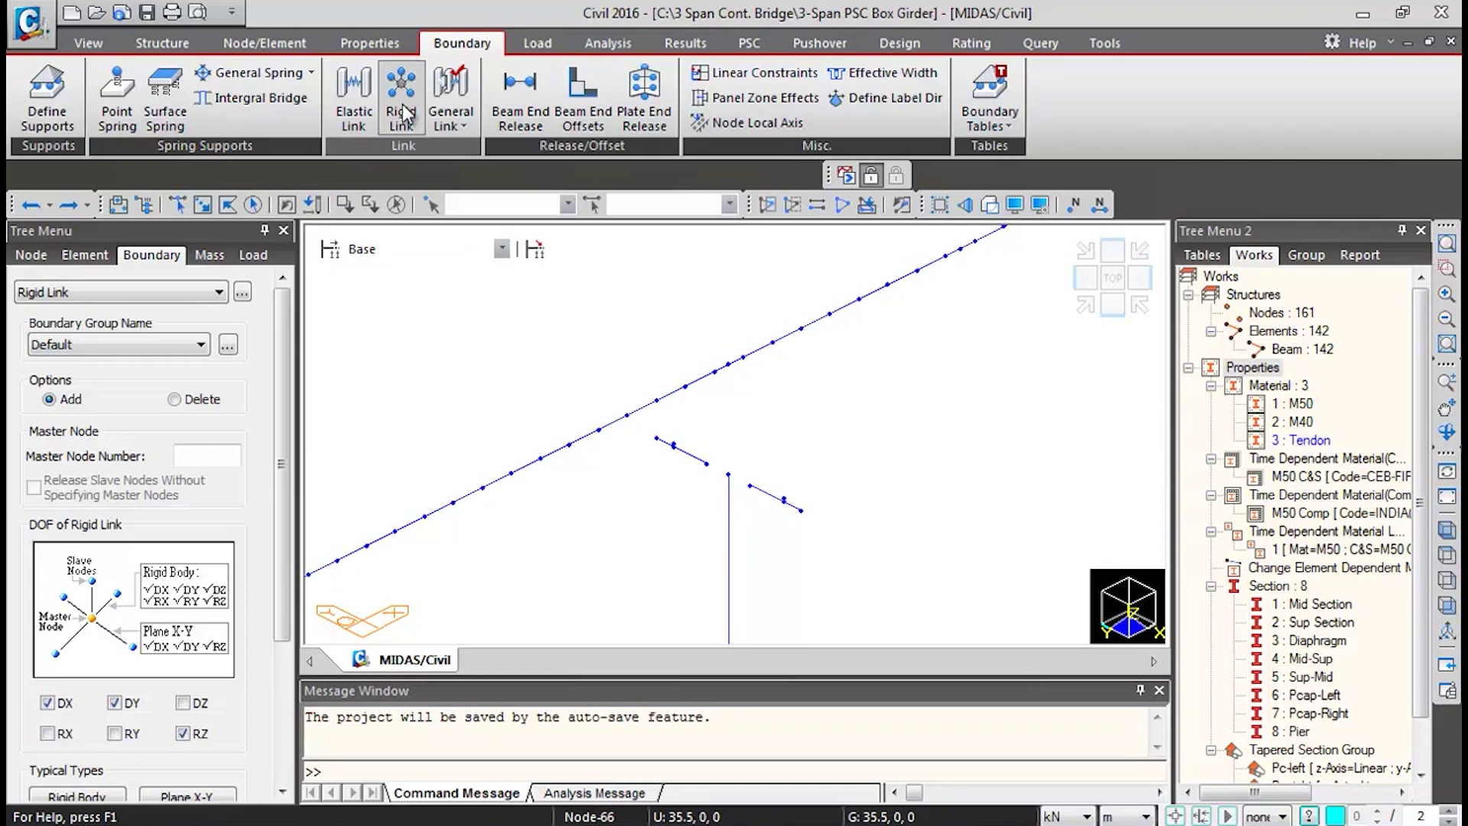
click(184, 345)
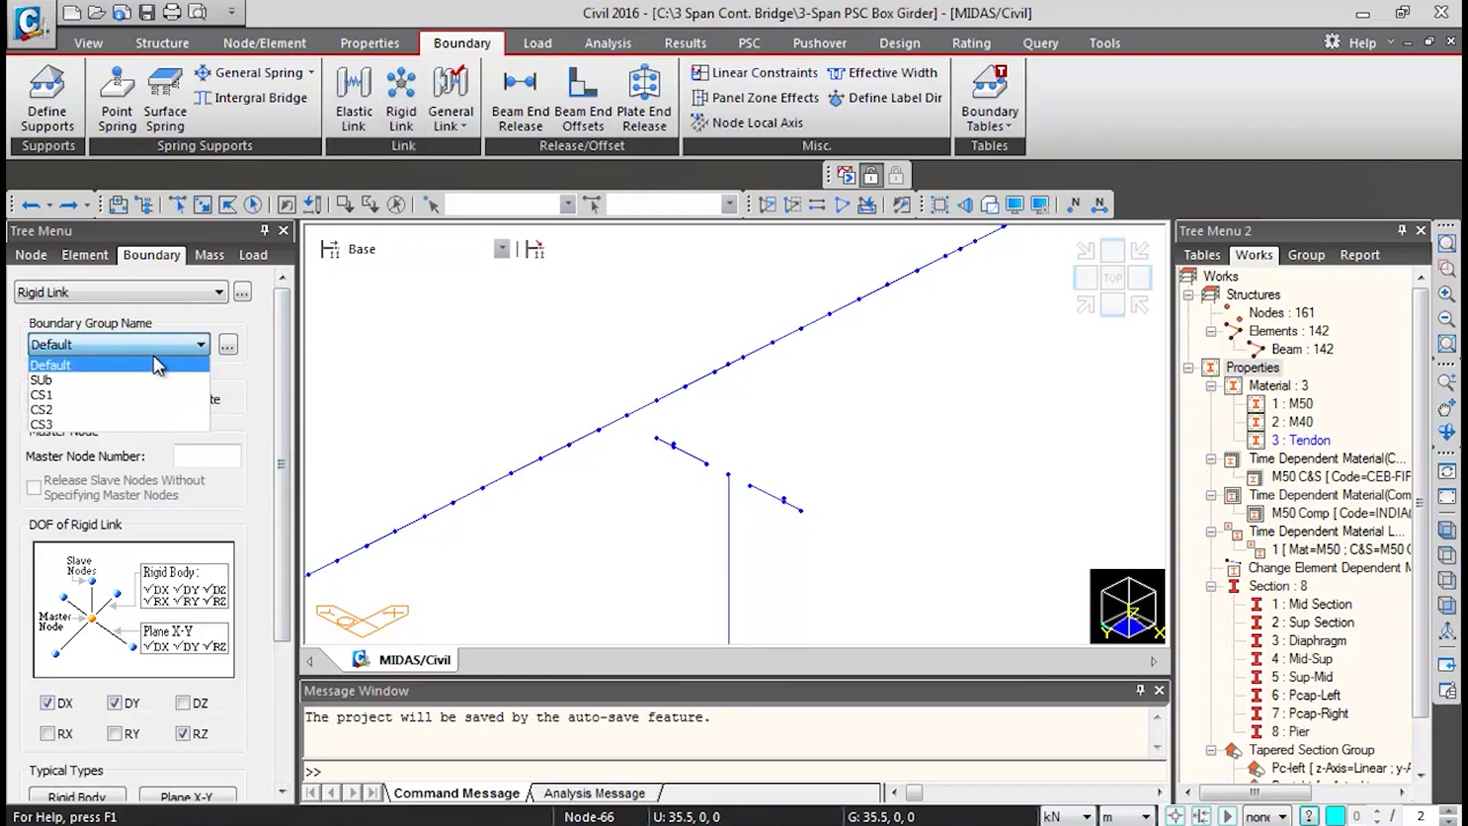
click(81, 378)
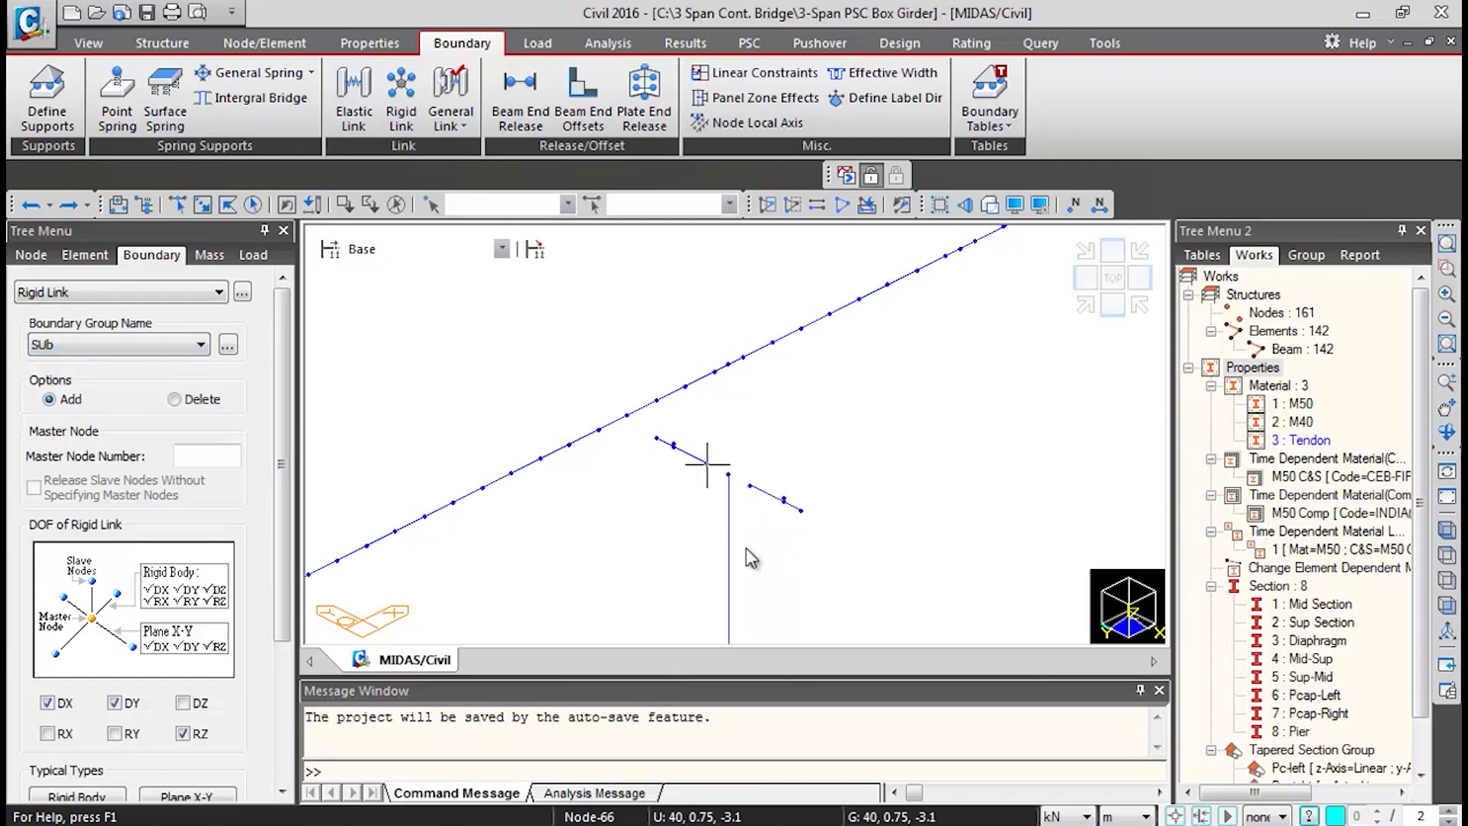
click(187, 456)
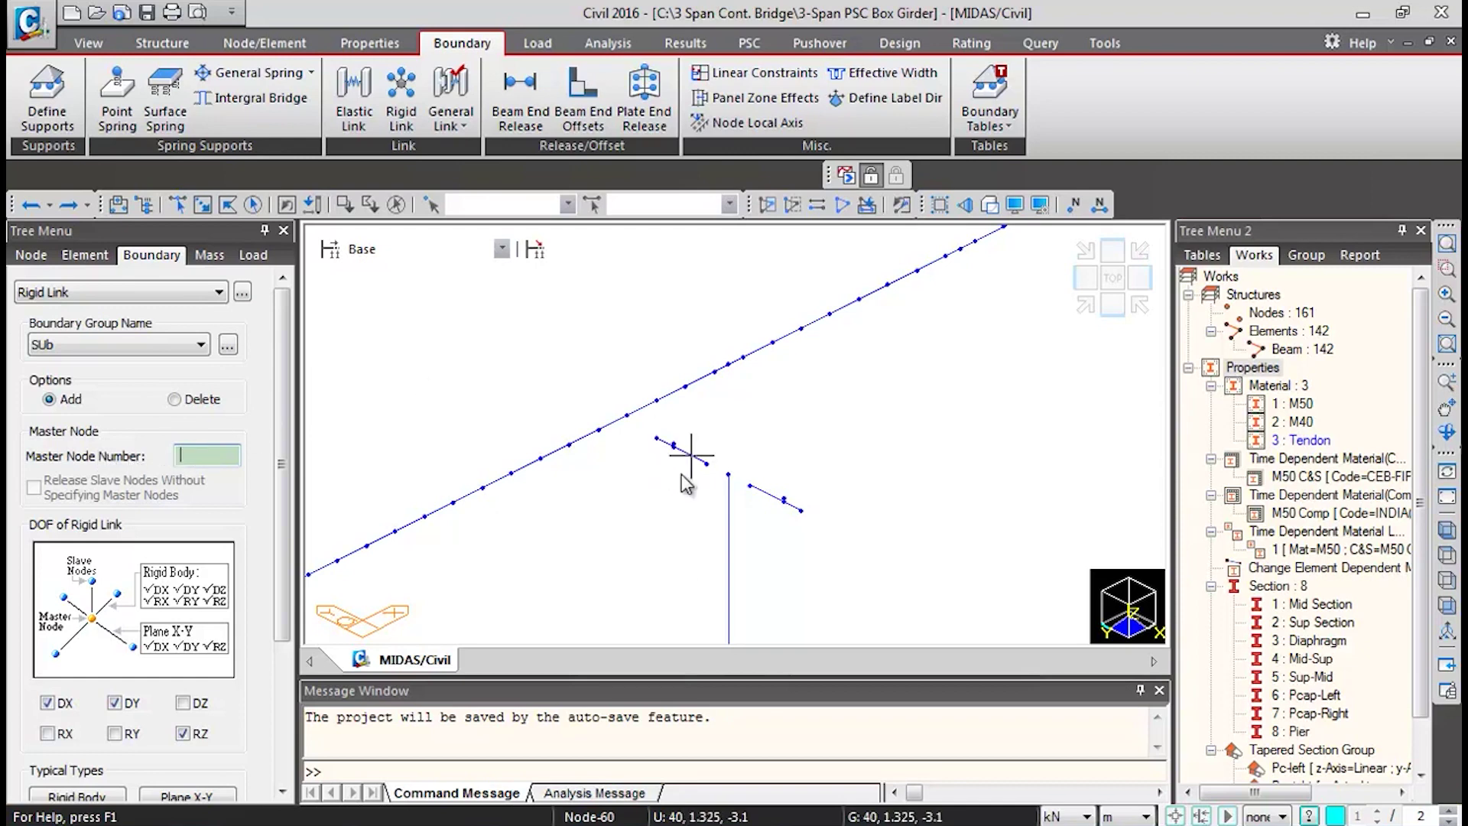
click(728, 475)
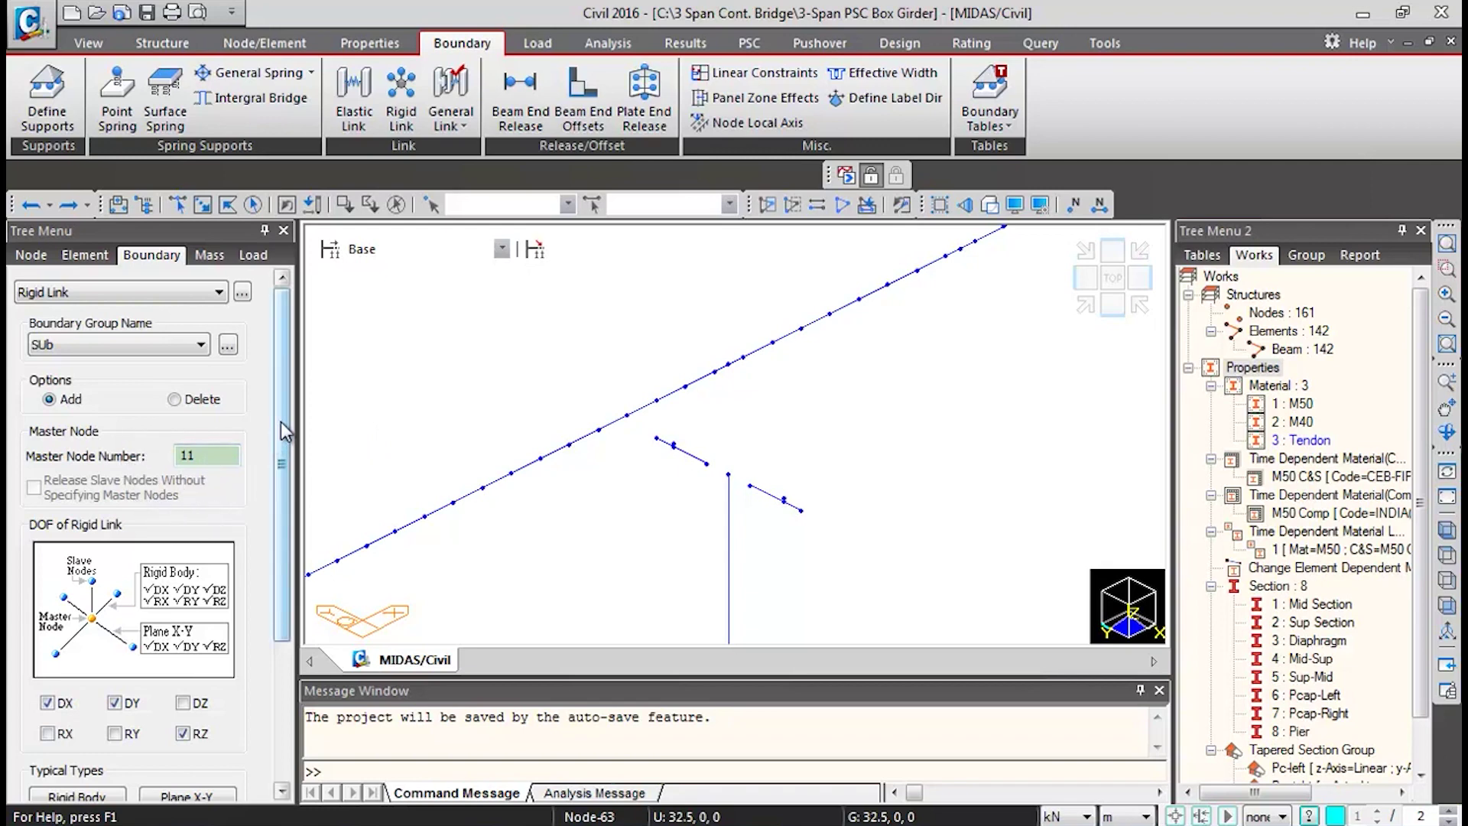
- Set the link to Rigid Body with all degrees of freedom and enable copying along the x axis at 45 m
drag(283, 419, 263, 533)
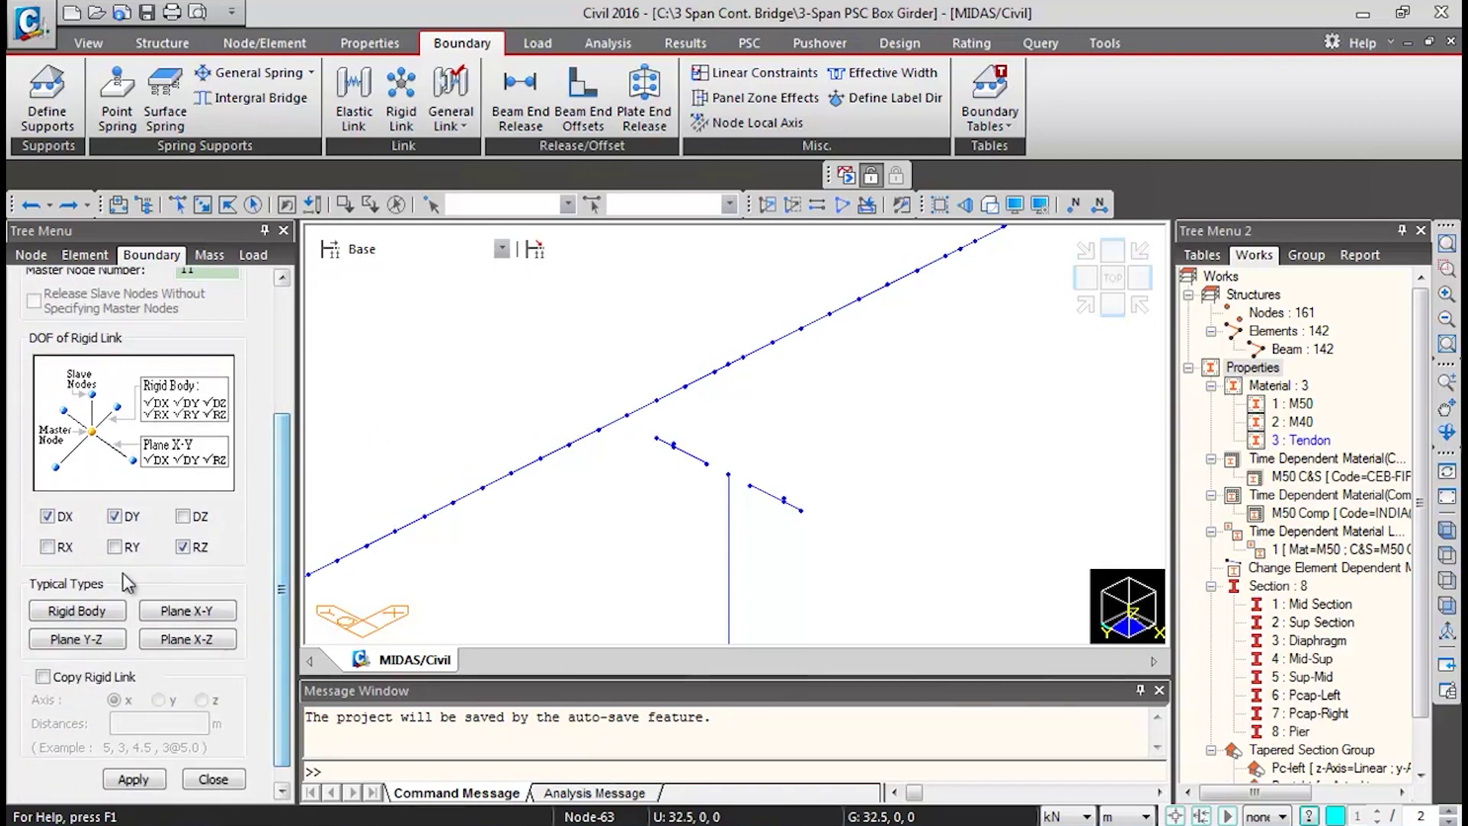
click(82, 612)
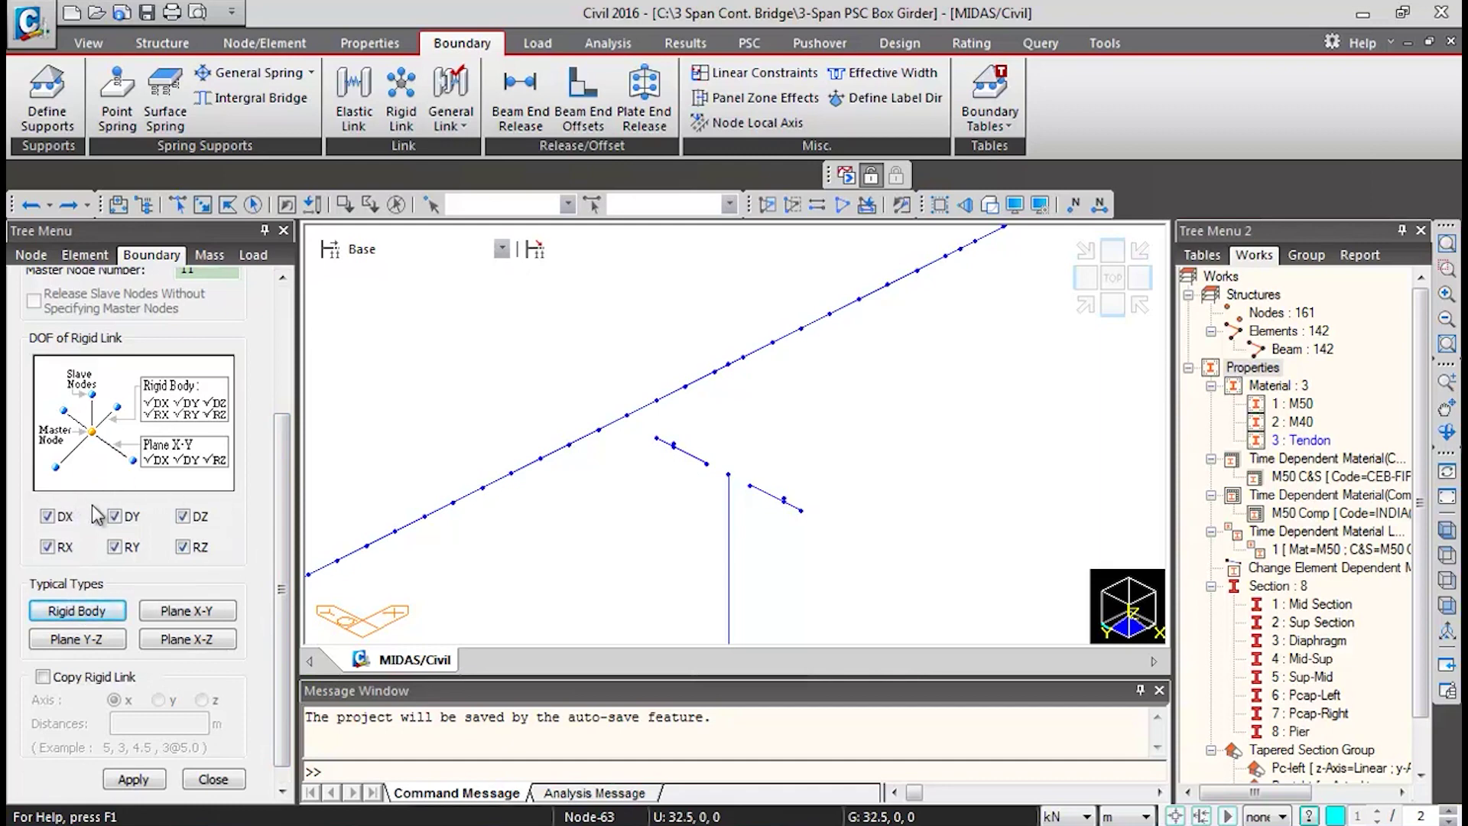
click(94, 677)
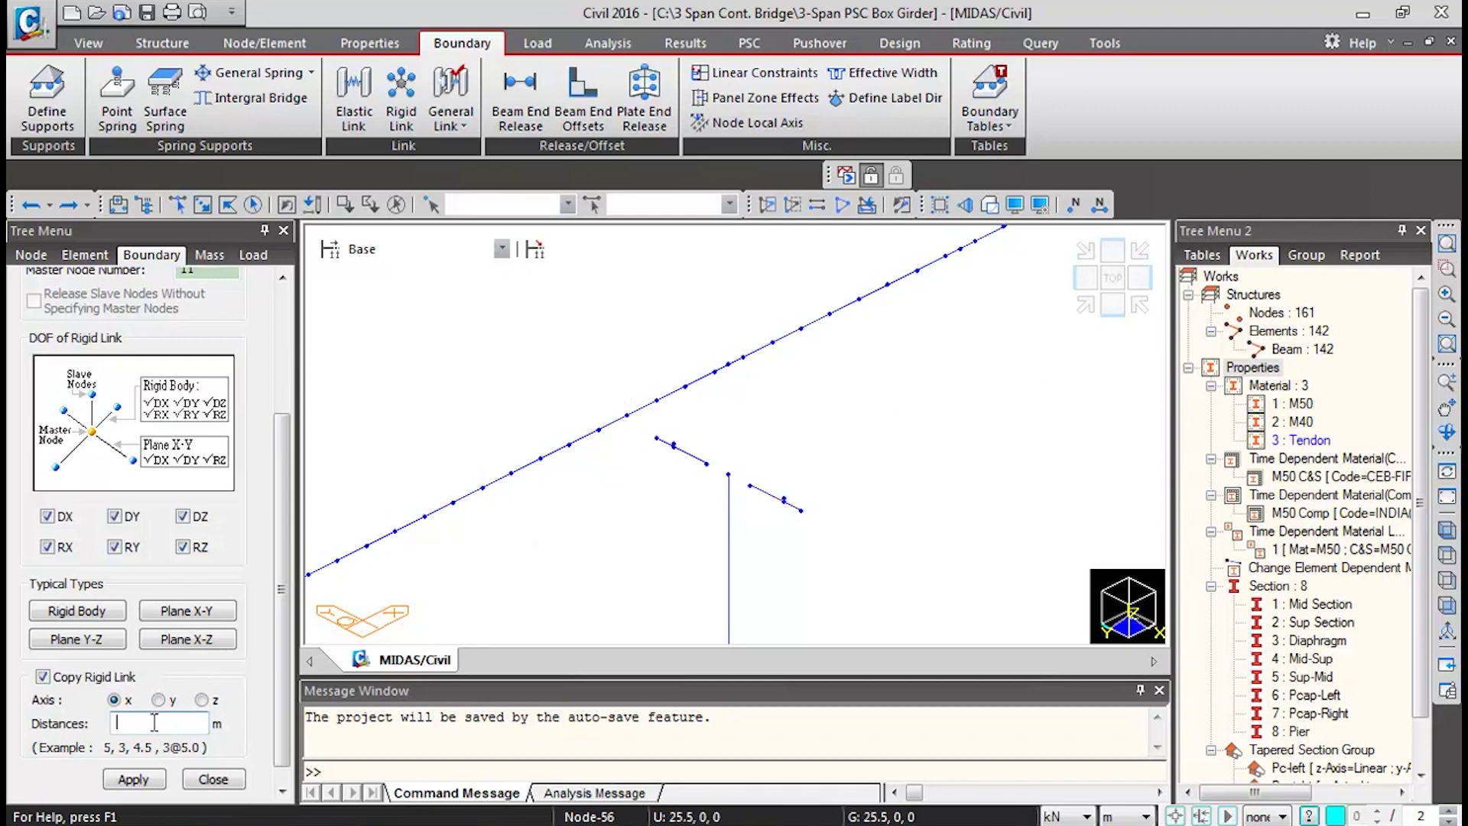
key(Return)
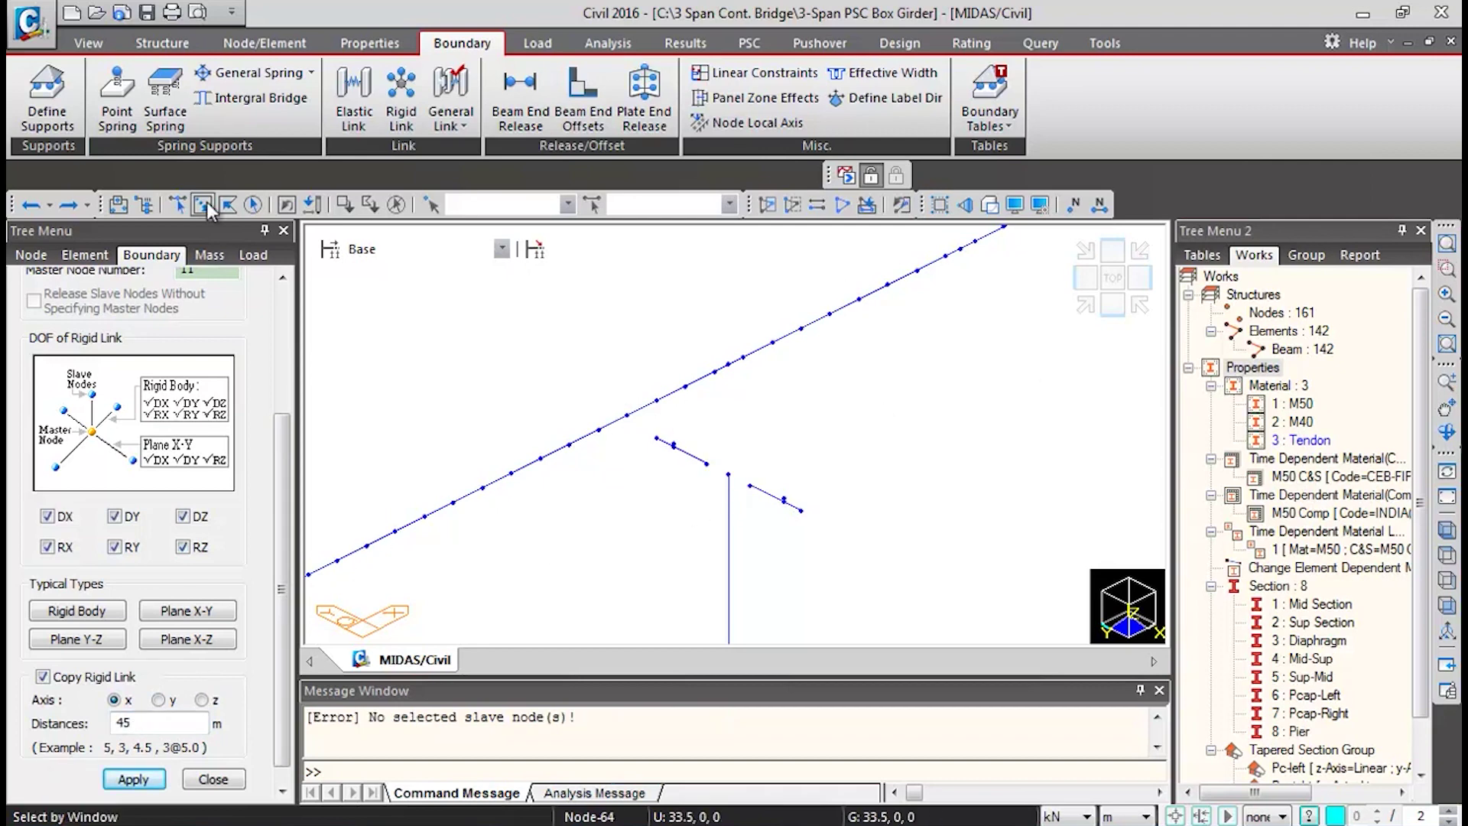
- Select the two inner pier cap nodes, 9 and 13, as slave nodes and apply the rigid link
click(204, 208)
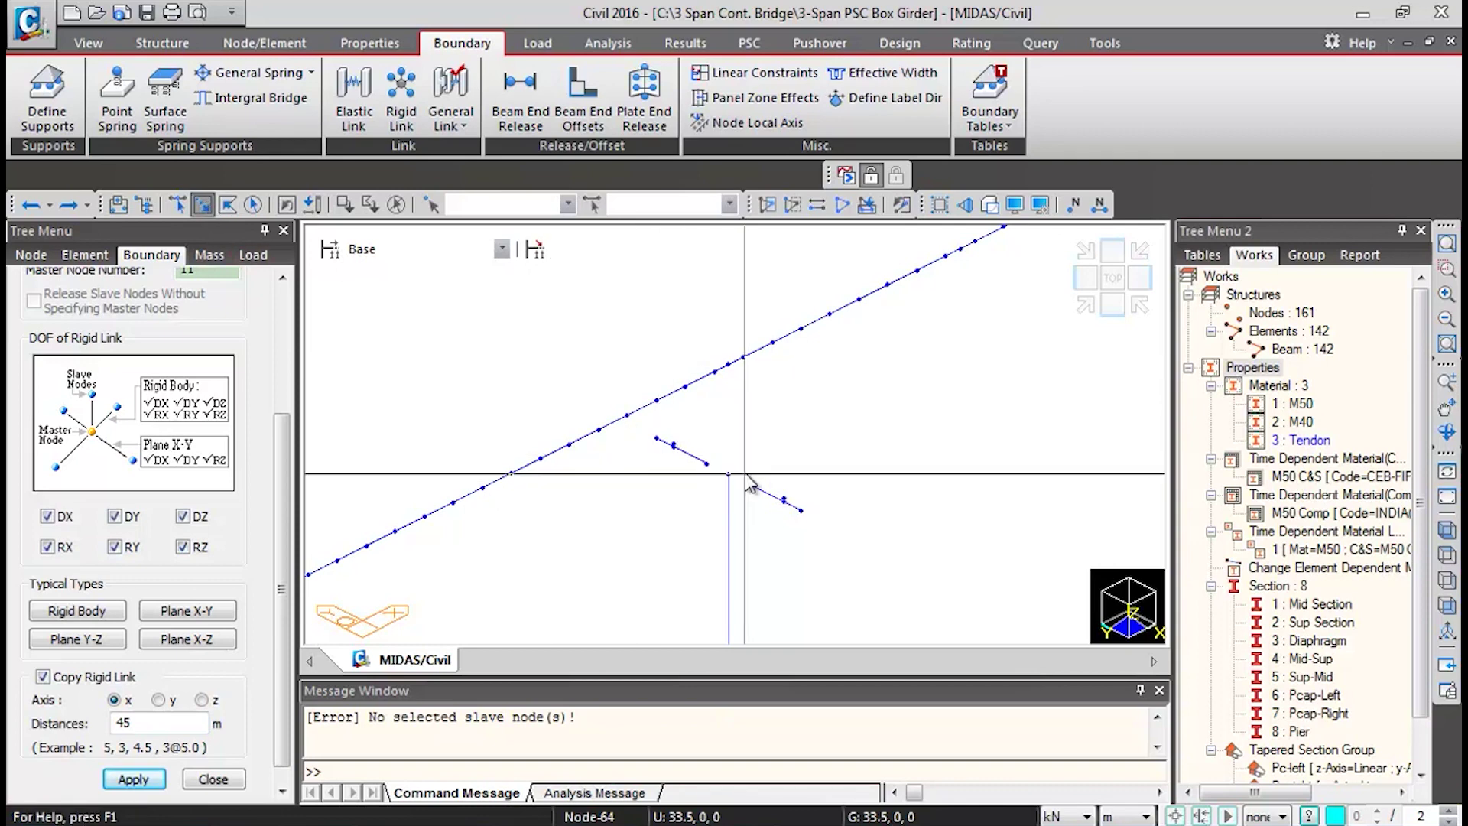
drag(692, 451, 756, 508)
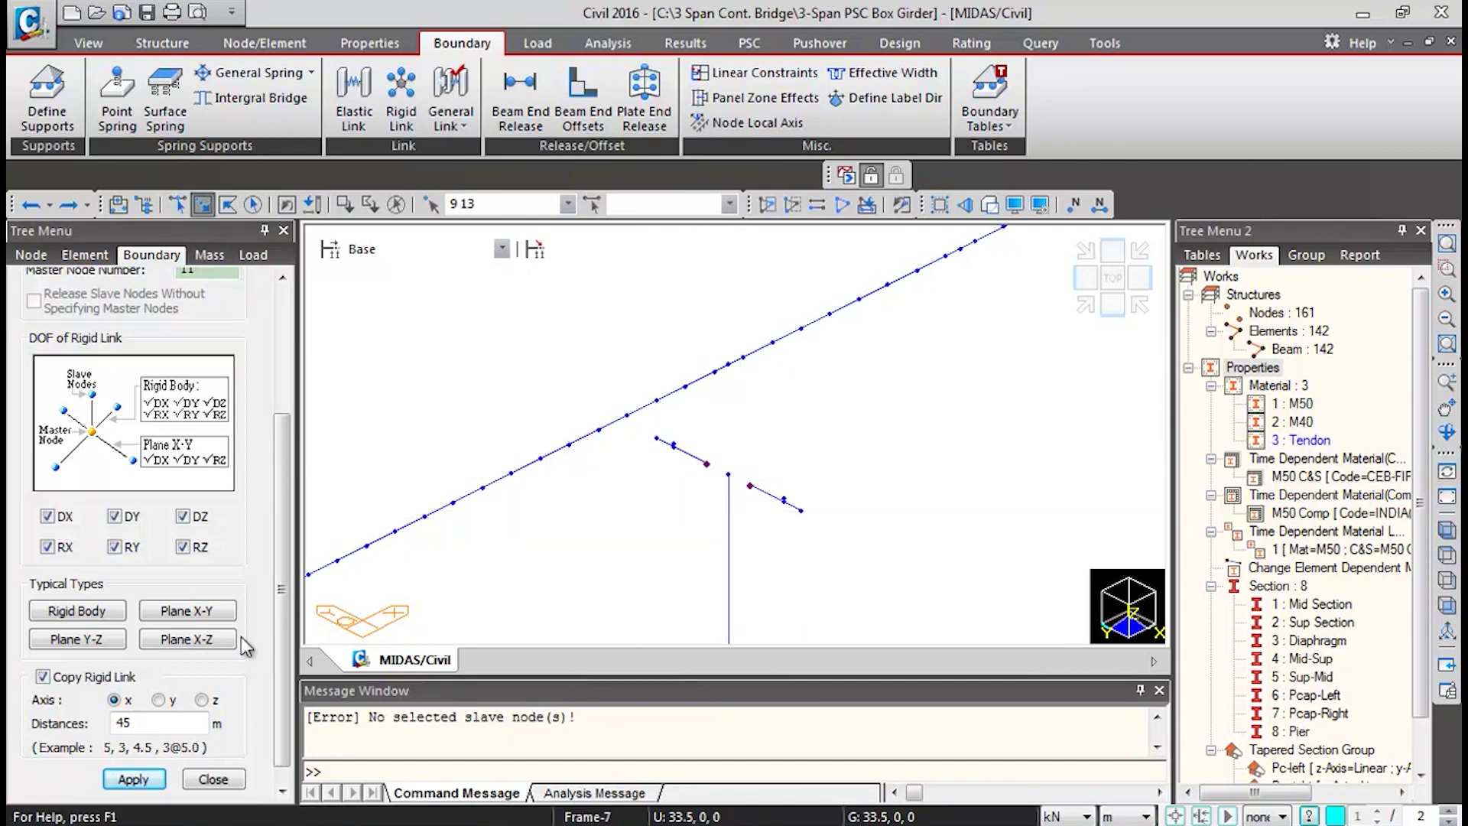
click(132, 779)
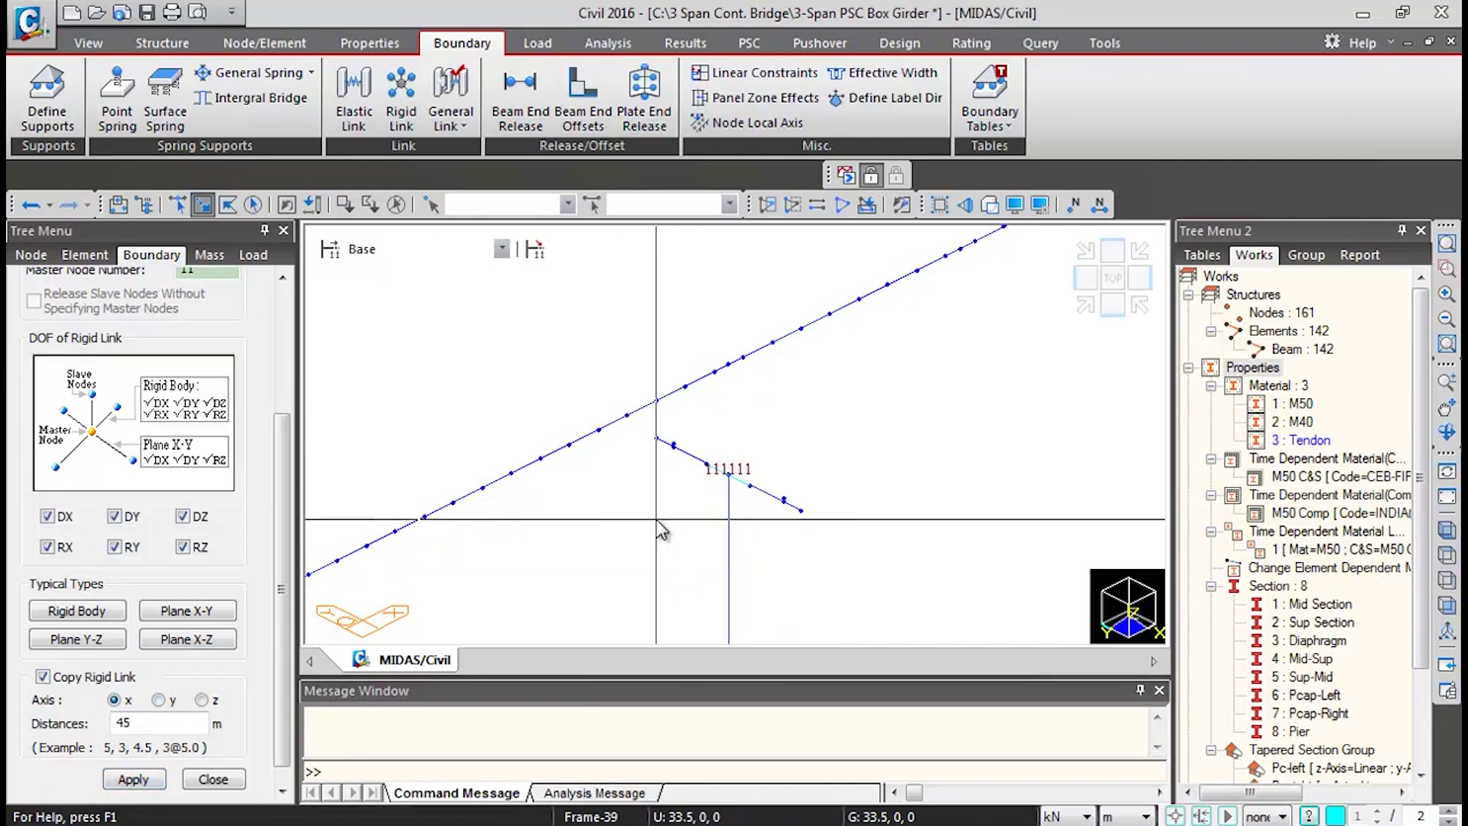
- Set the next rigid link's boundary group to CS1 and its master node to node 30 at the girder's start
scroll(982, 365, down, 3)
scroll(846, 407, up, 3)
scroll(857, 413, up, 3)
scroll(874, 420, down, 3)
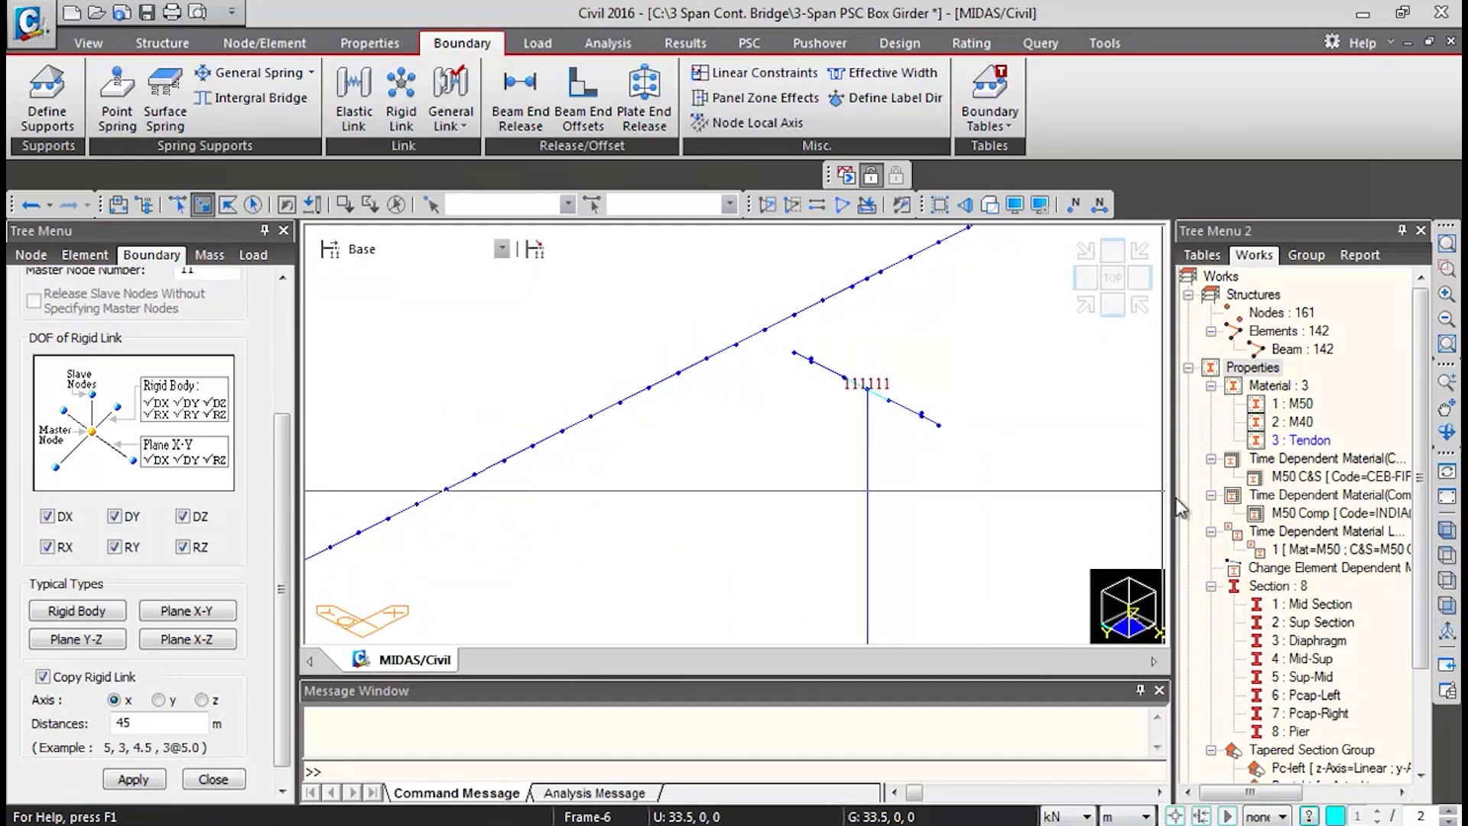
click(1445, 508)
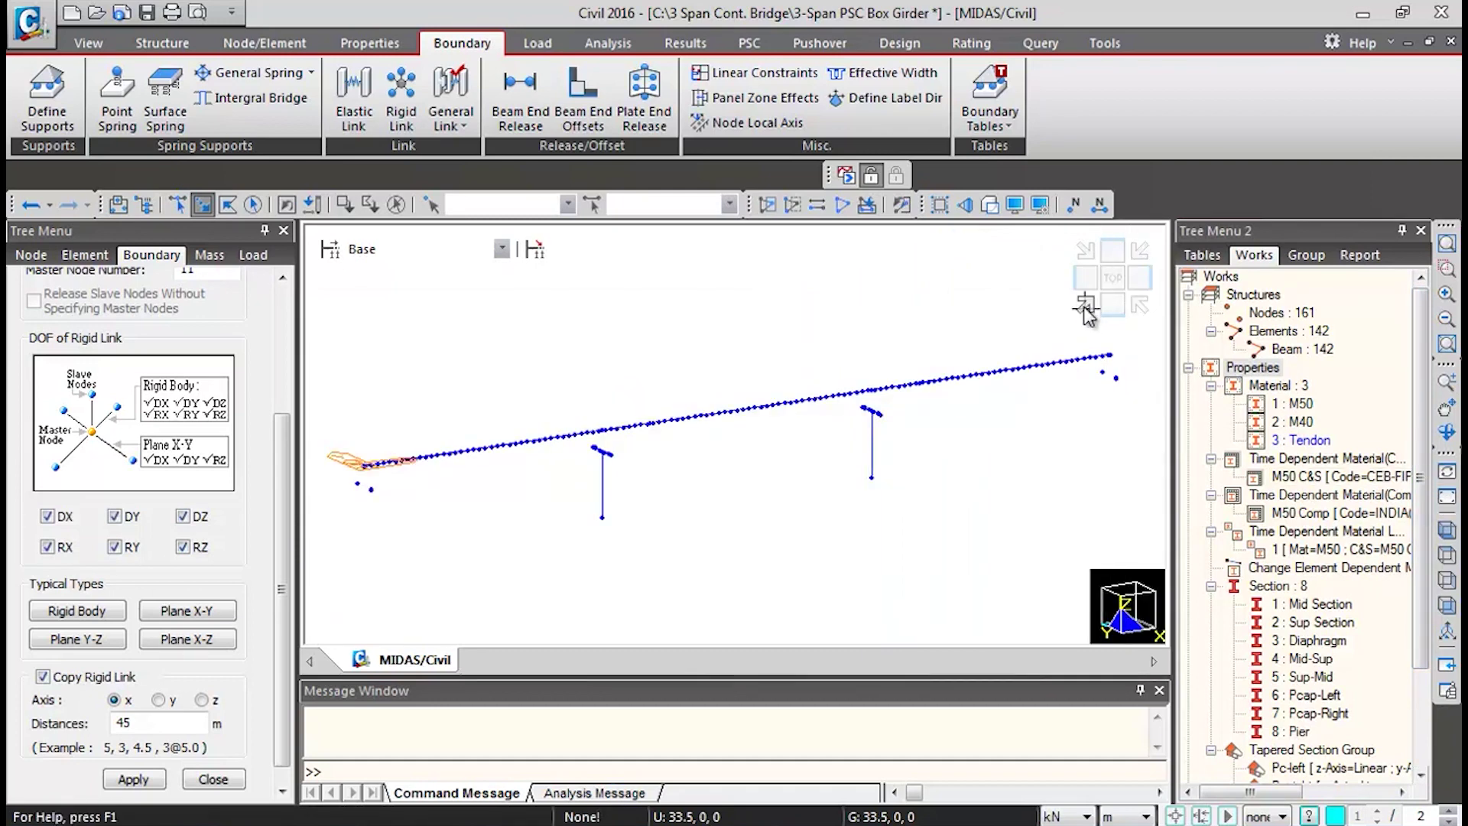
click(1086, 310)
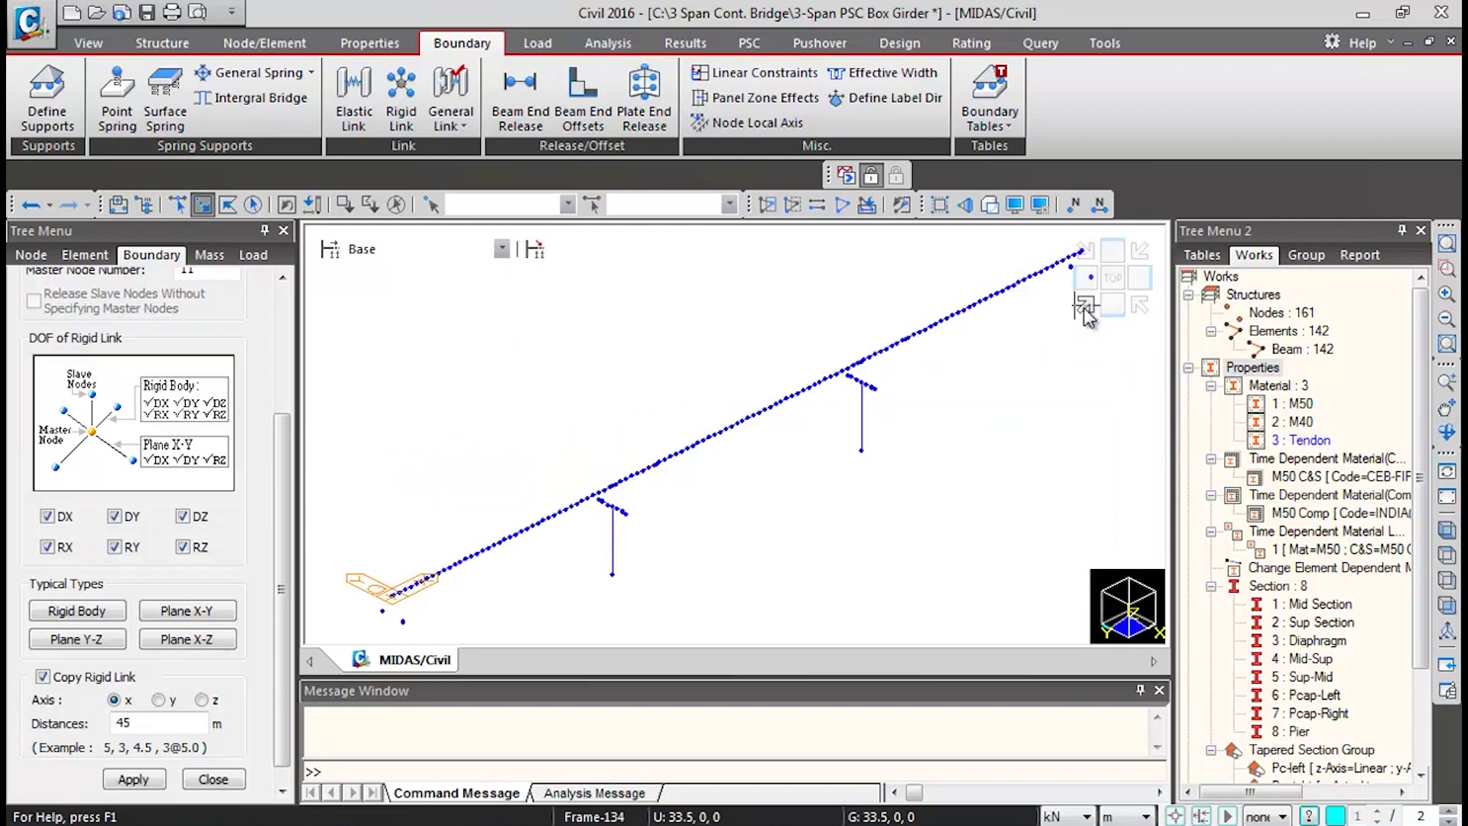
click(1447, 268)
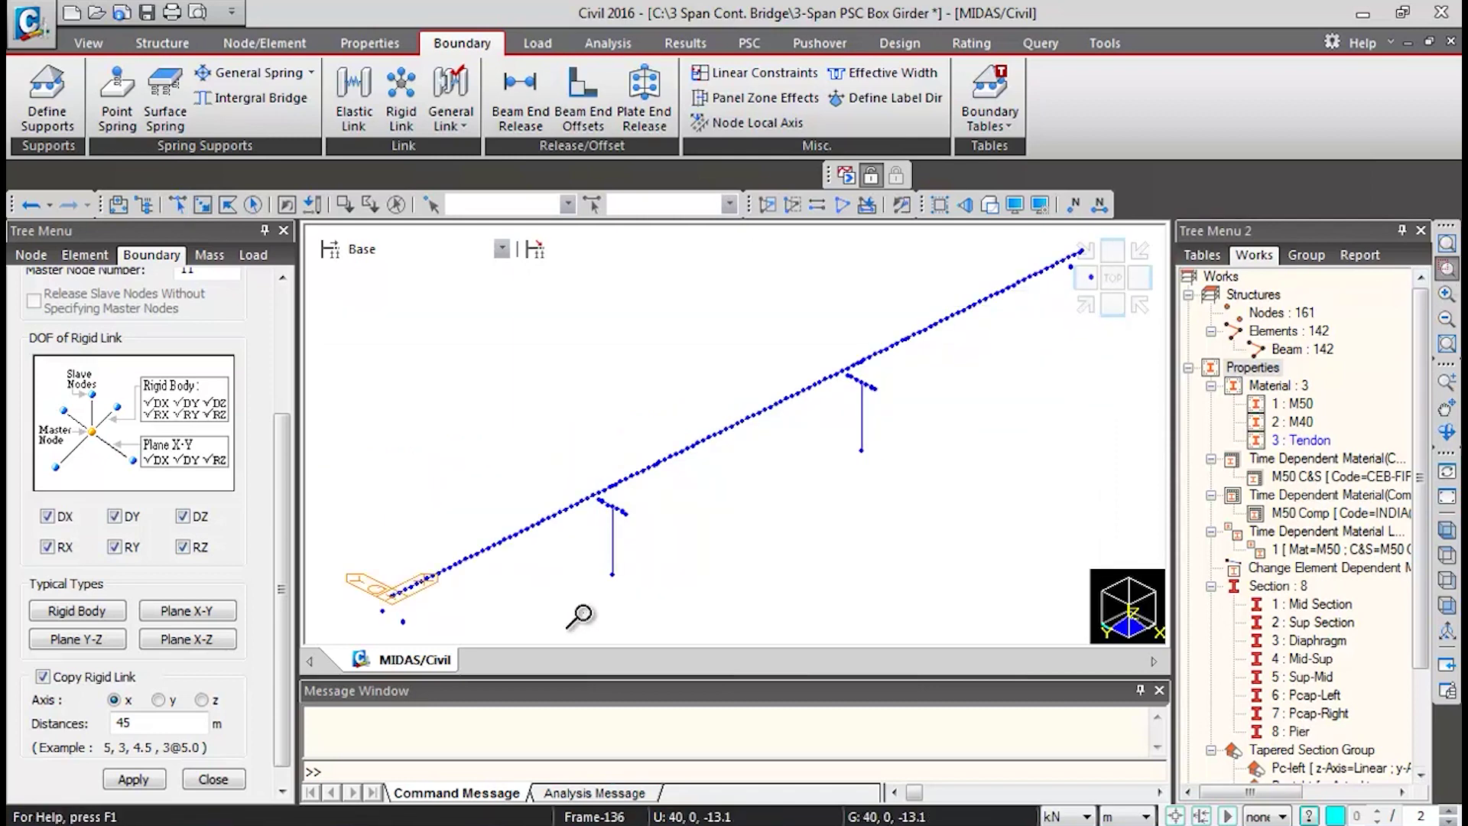
drag(349, 566, 436, 654)
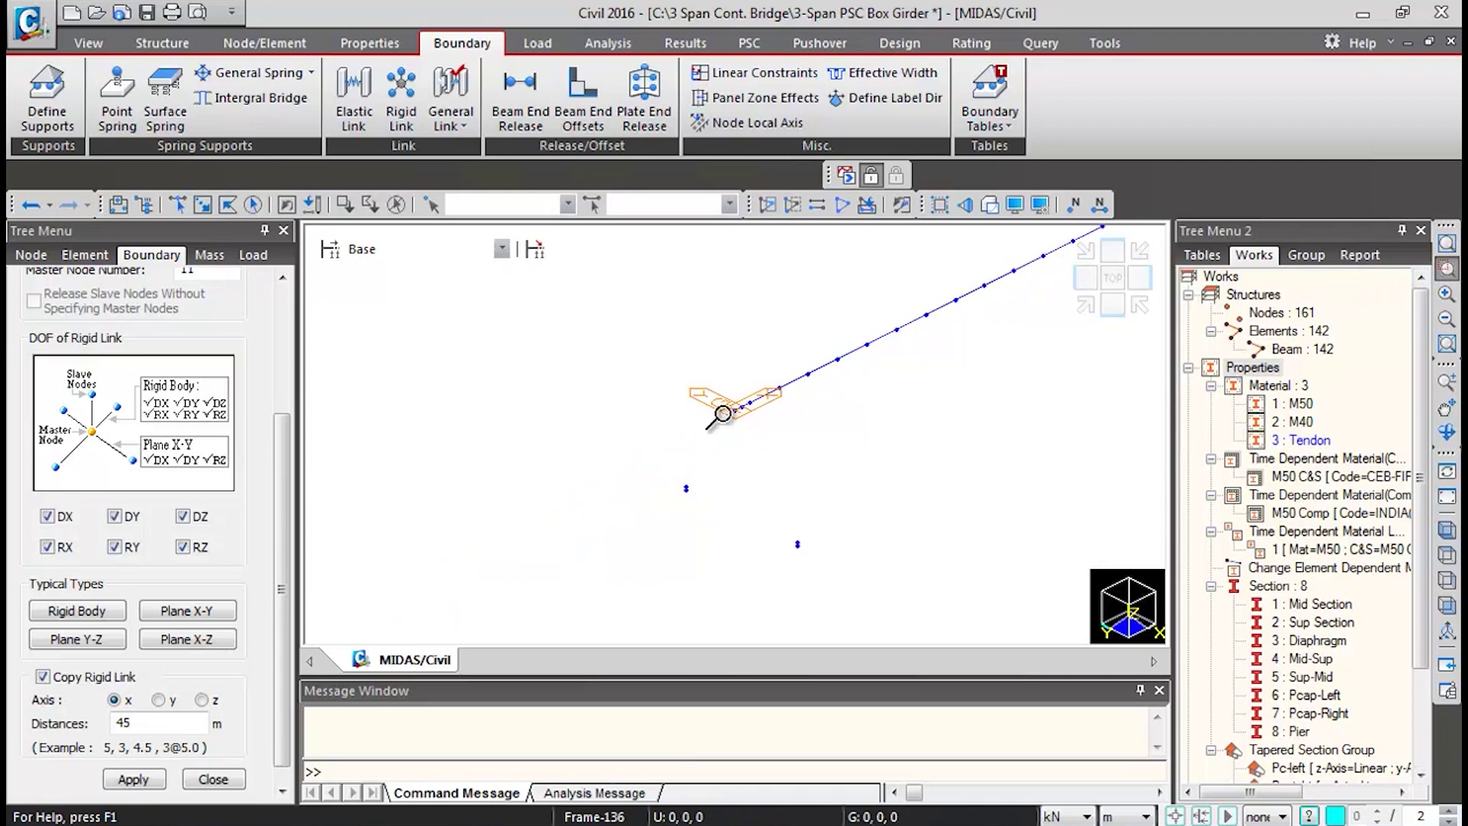
drag(644, 353, 817, 602)
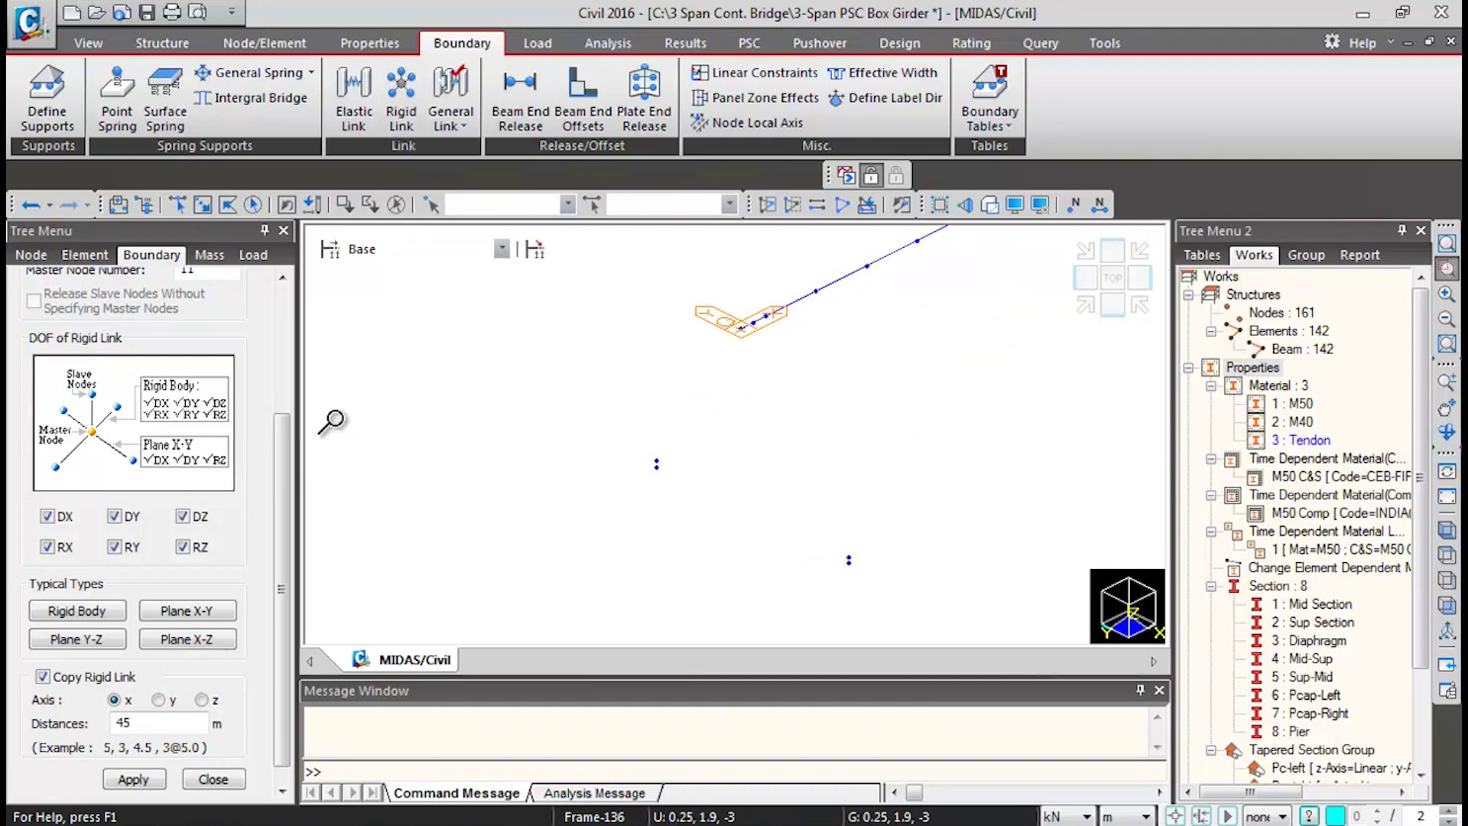
drag(290, 477, 306, 273)
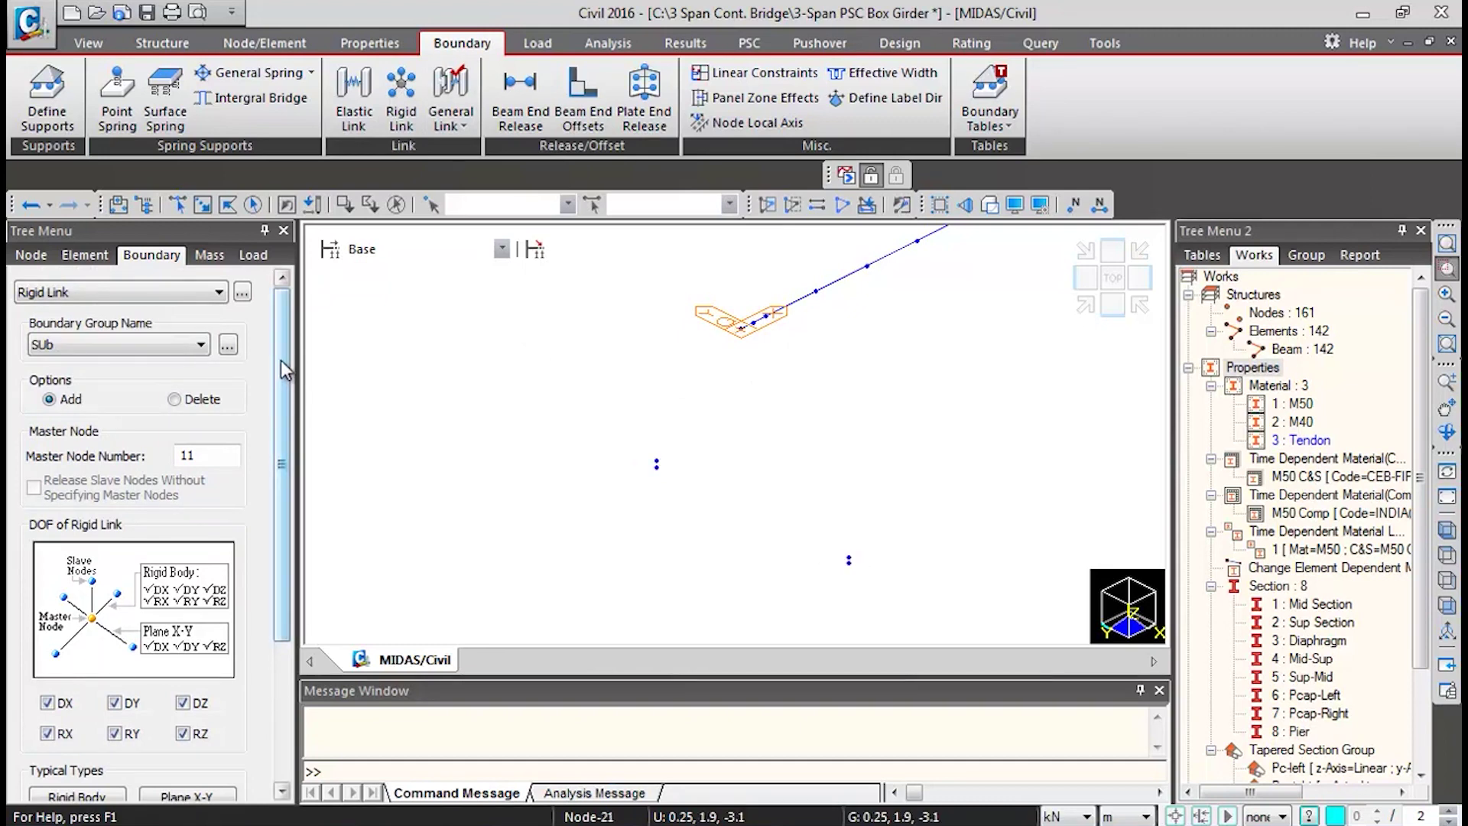
click(187, 352)
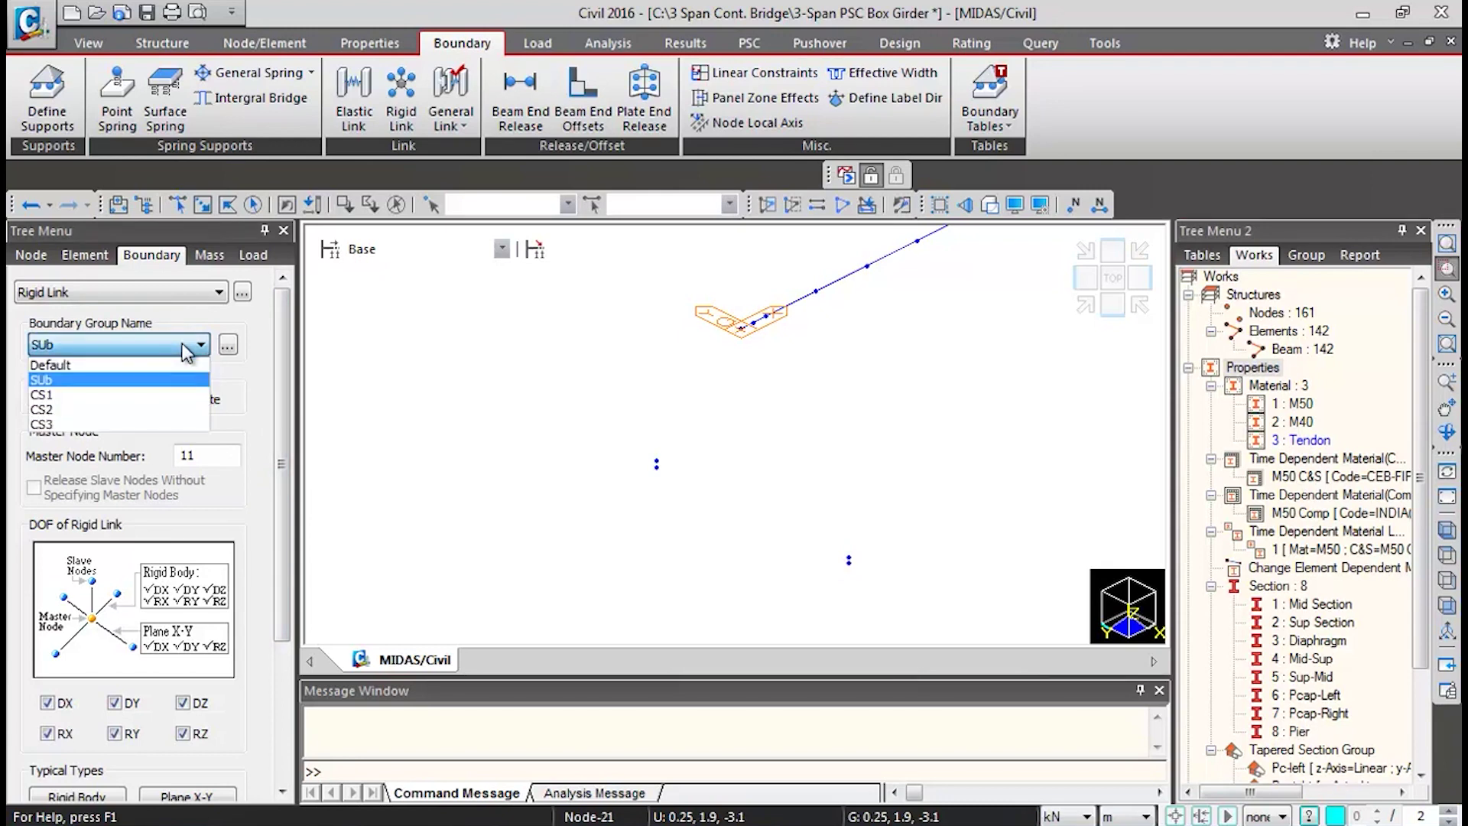
click(48, 395)
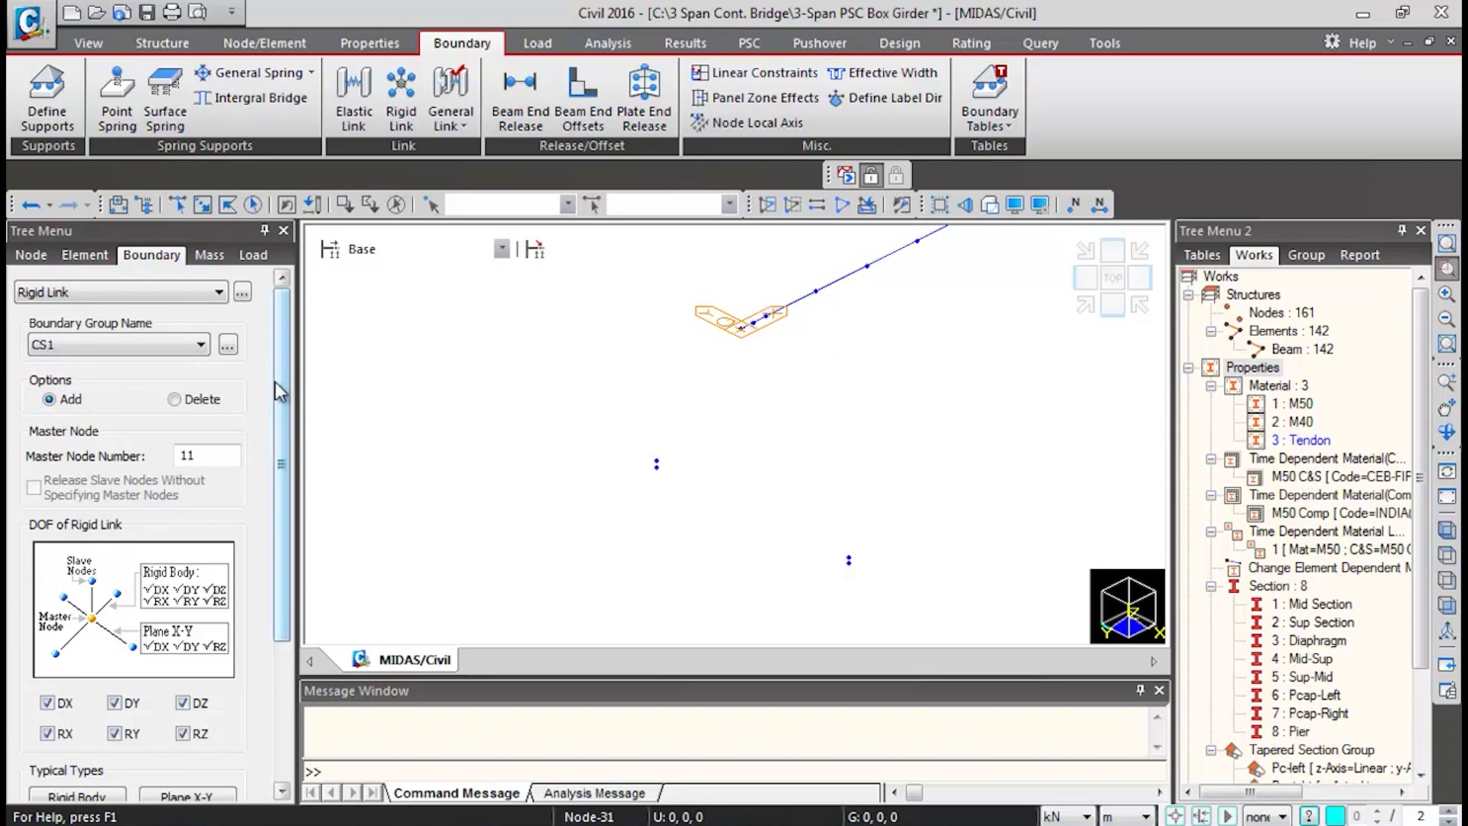
click(223, 457)
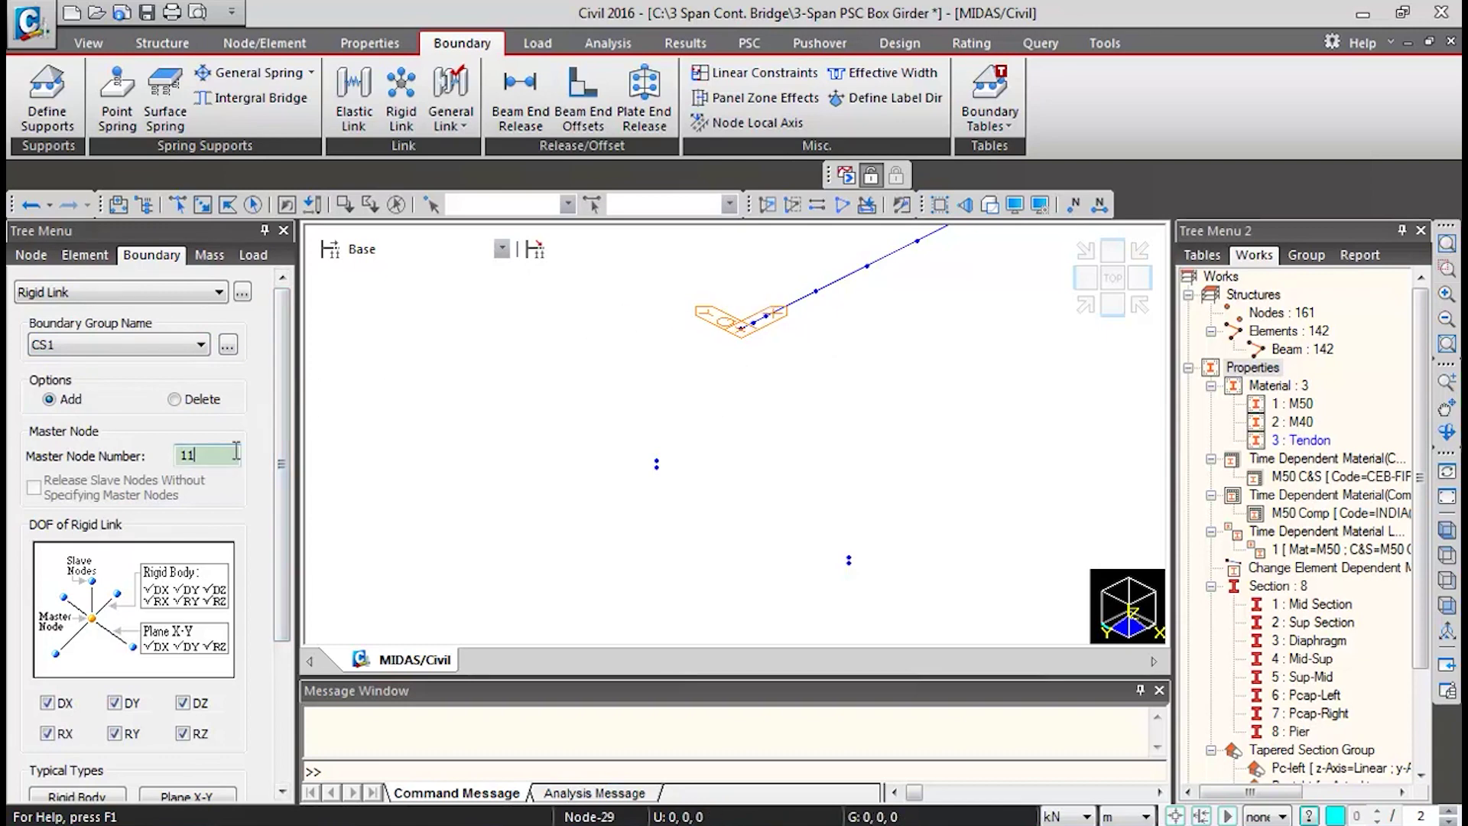
click(756, 330)
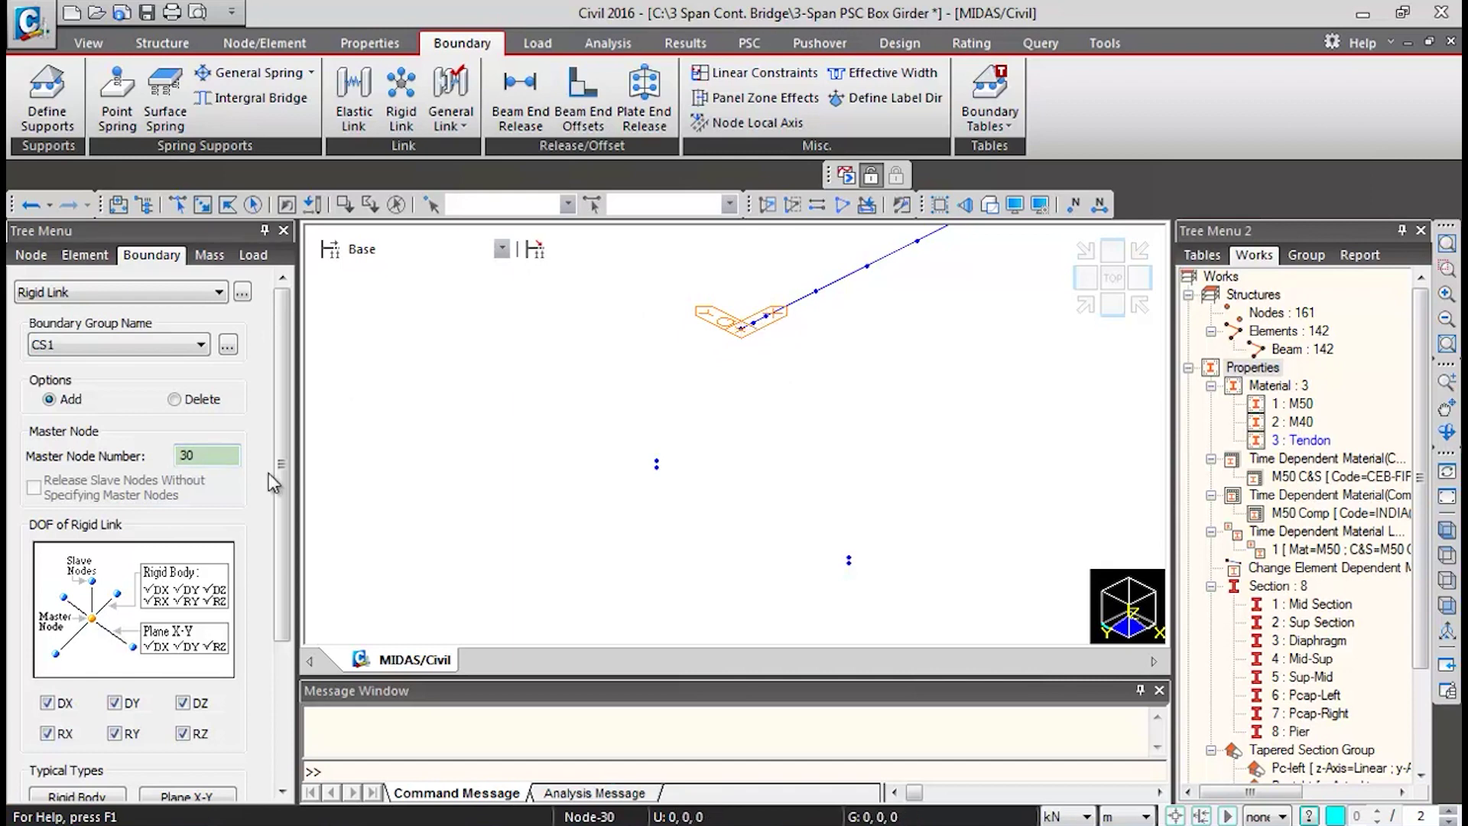
- Select the upper node of each bearing pair below the girder's start, nodes 21 and 25, as slave nodes
drag(282, 415, 260, 603)
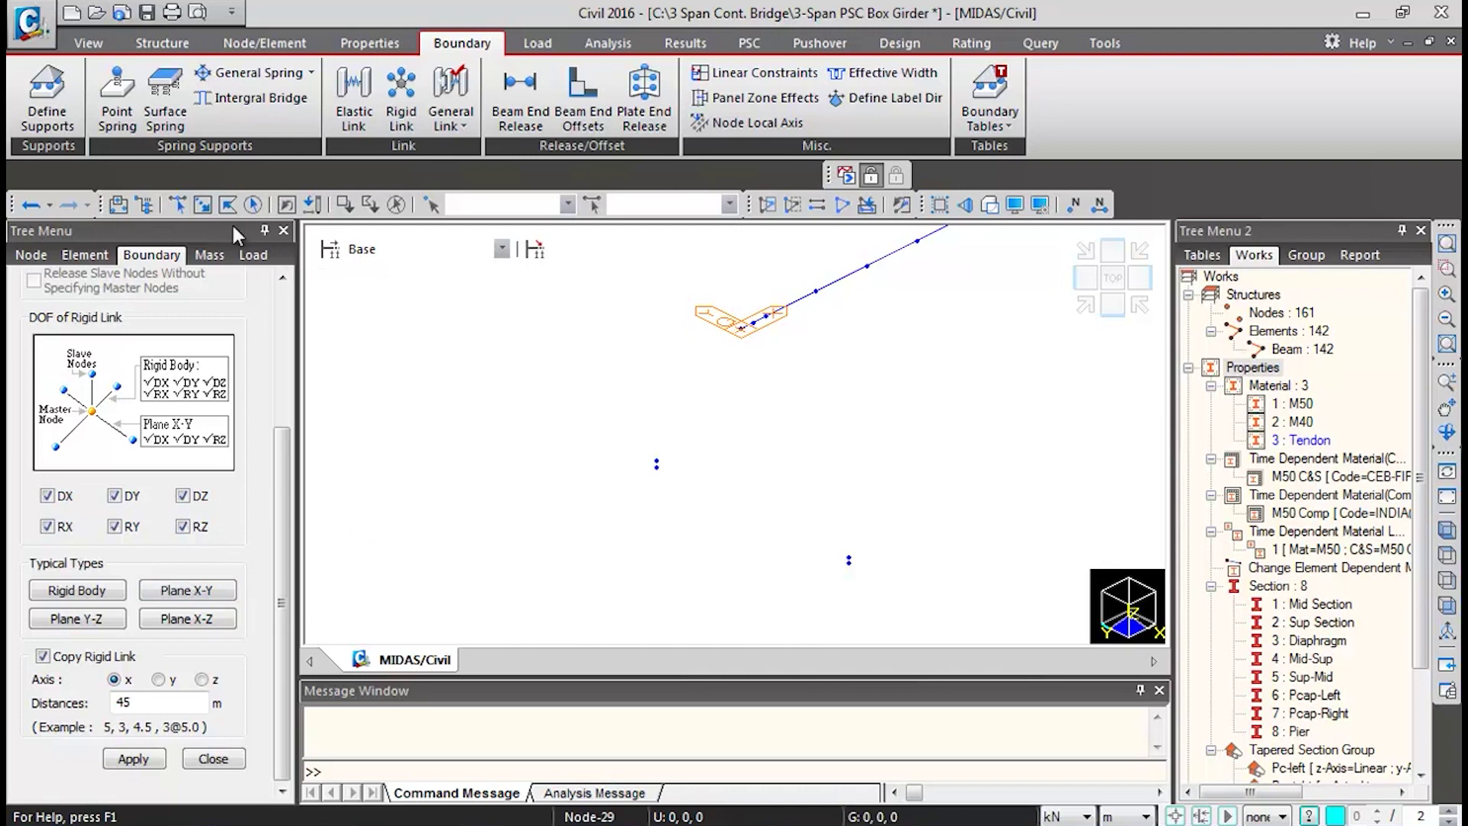
click(202, 204)
drag(625, 451, 668, 466)
drag(866, 563, 864, 562)
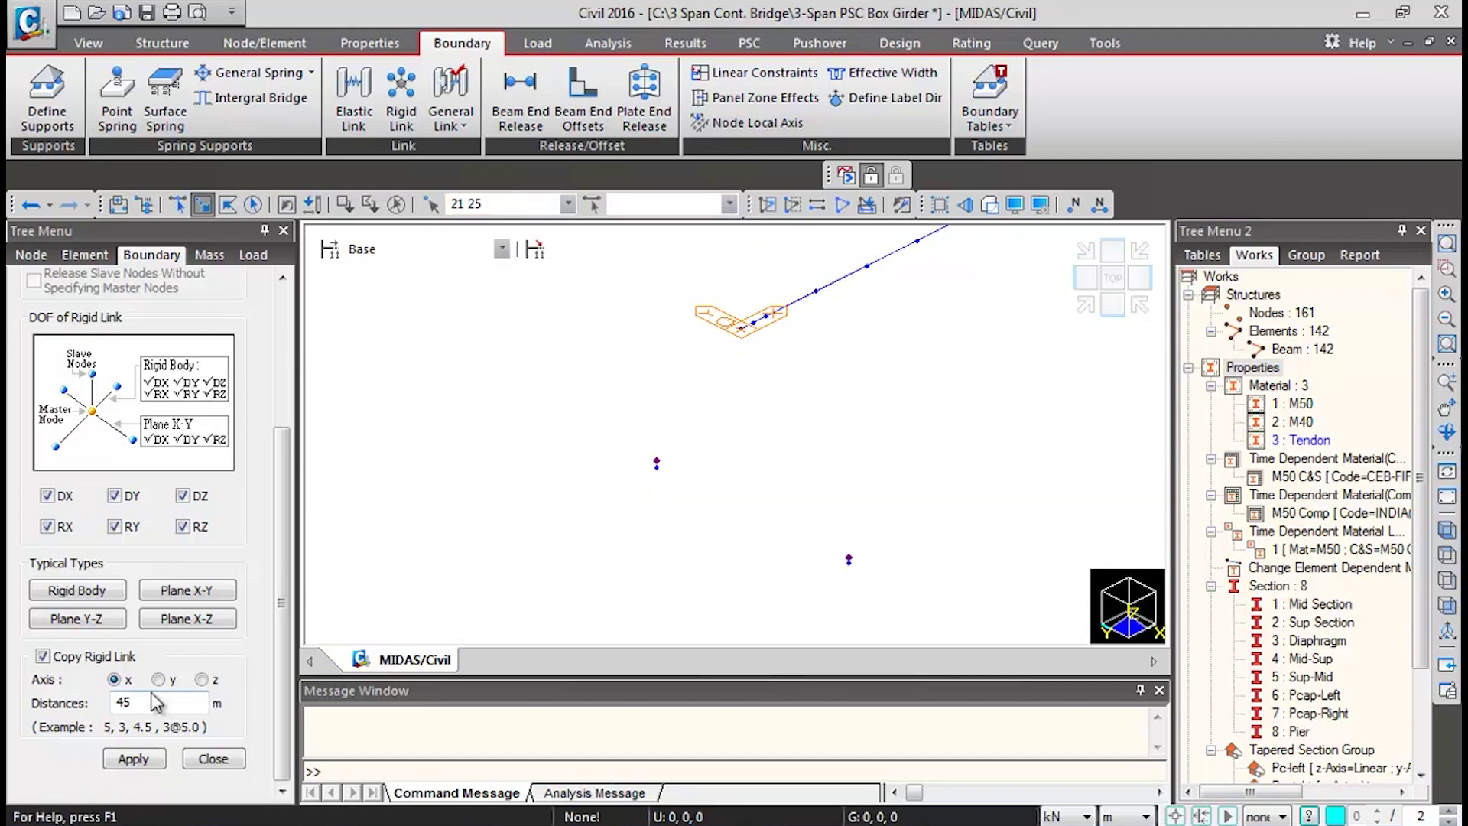
- Set the x-axis copy distance to 39.75 m and apply the rigid link from the girder's start to its bearings
scroll(885, 387, up, 5)
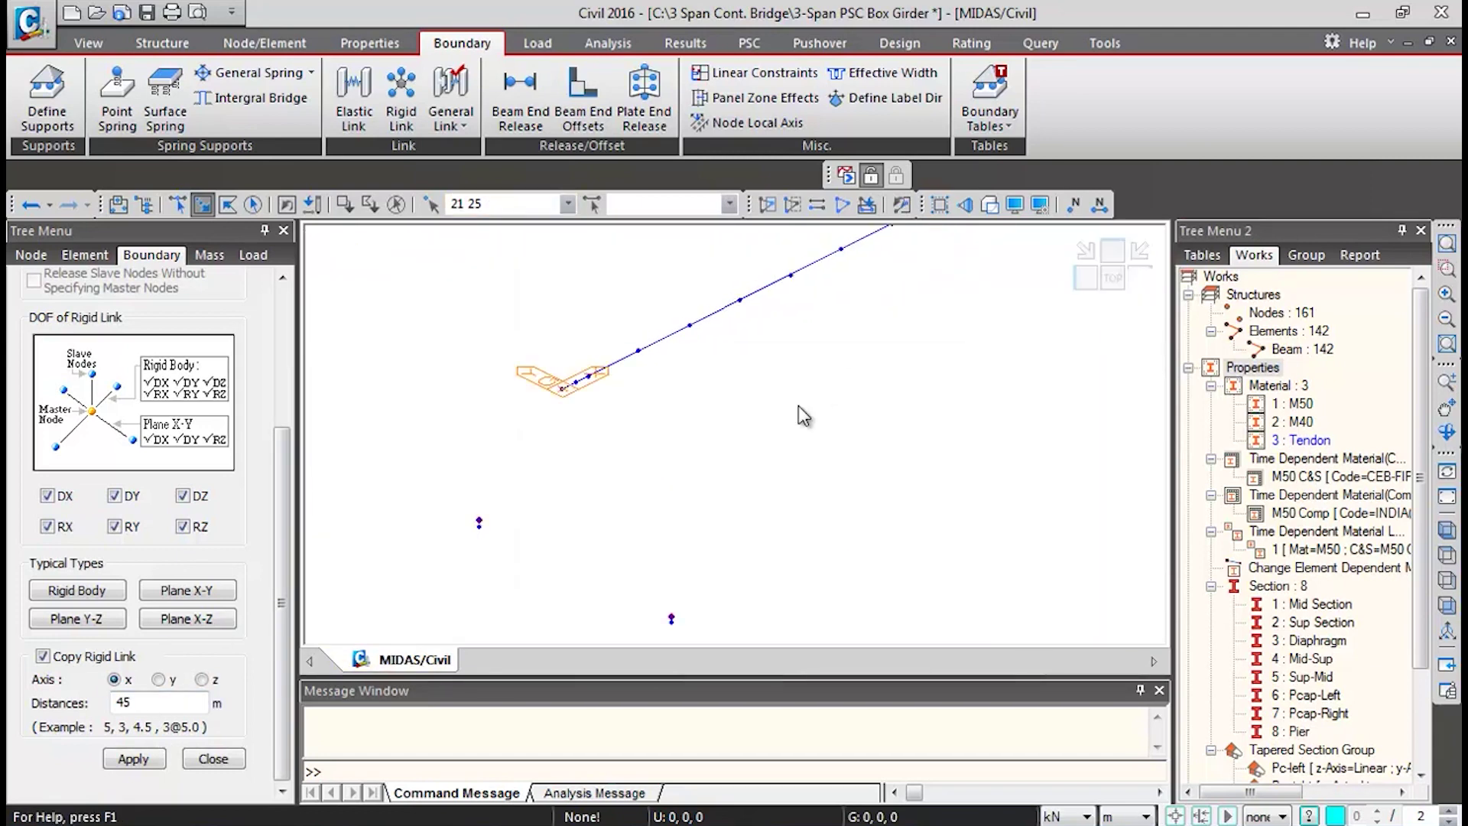
scroll(799, 413, down, 5)
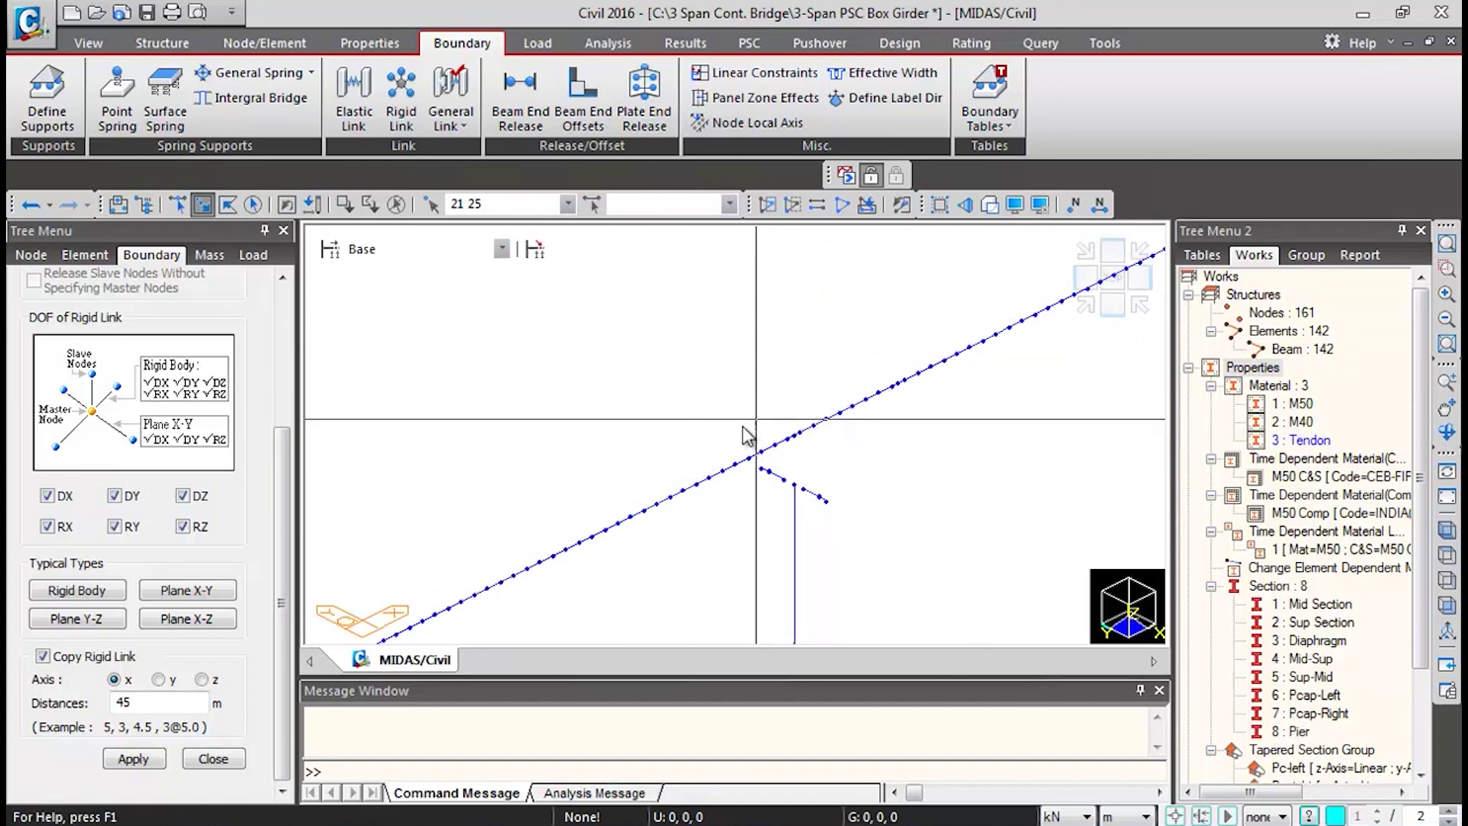
middle_drag(725, 517, 746, 393)
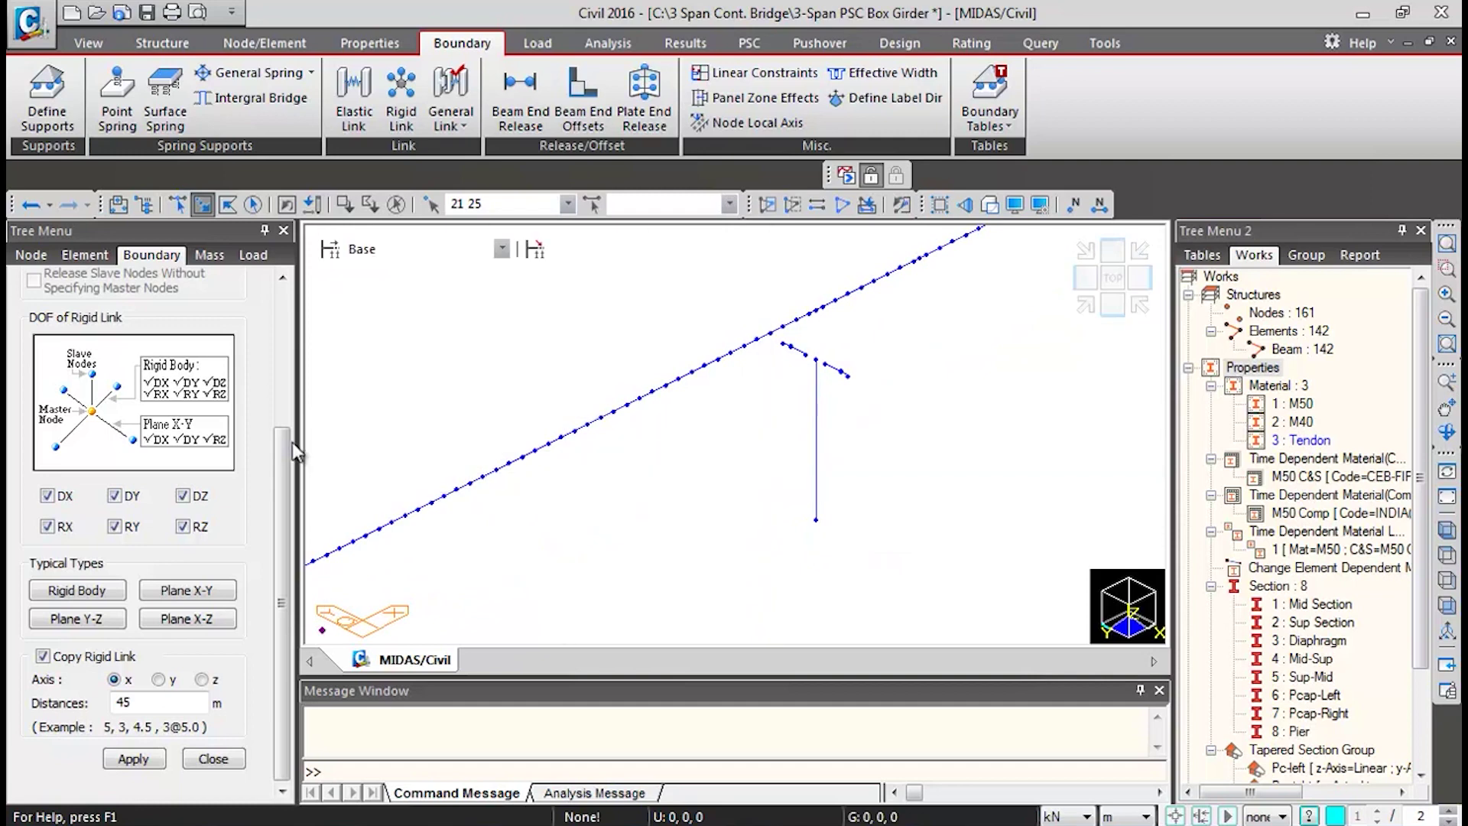
drag(280, 477, 266, 291)
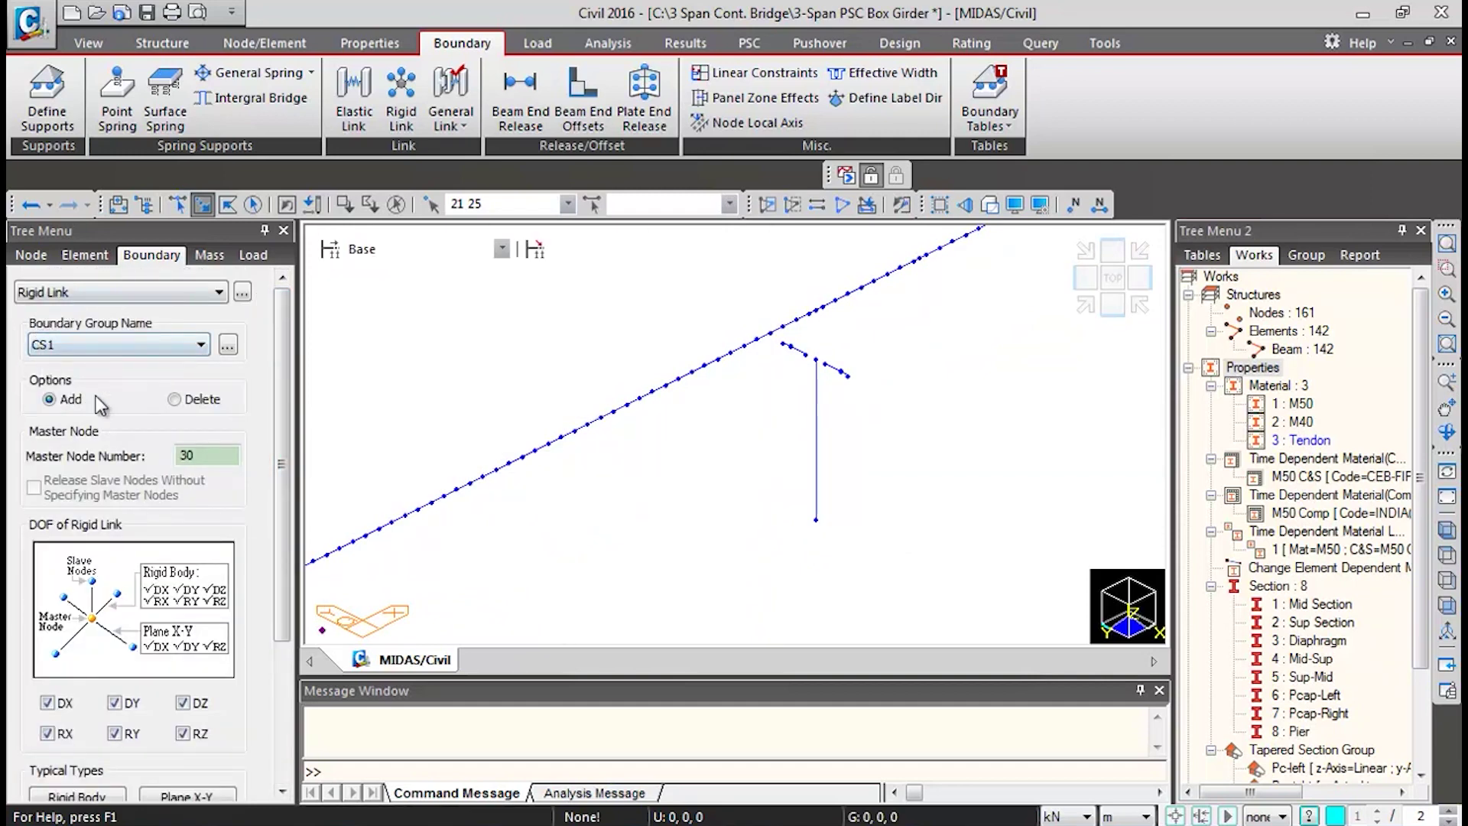
scroll(280, 351, down, 3)
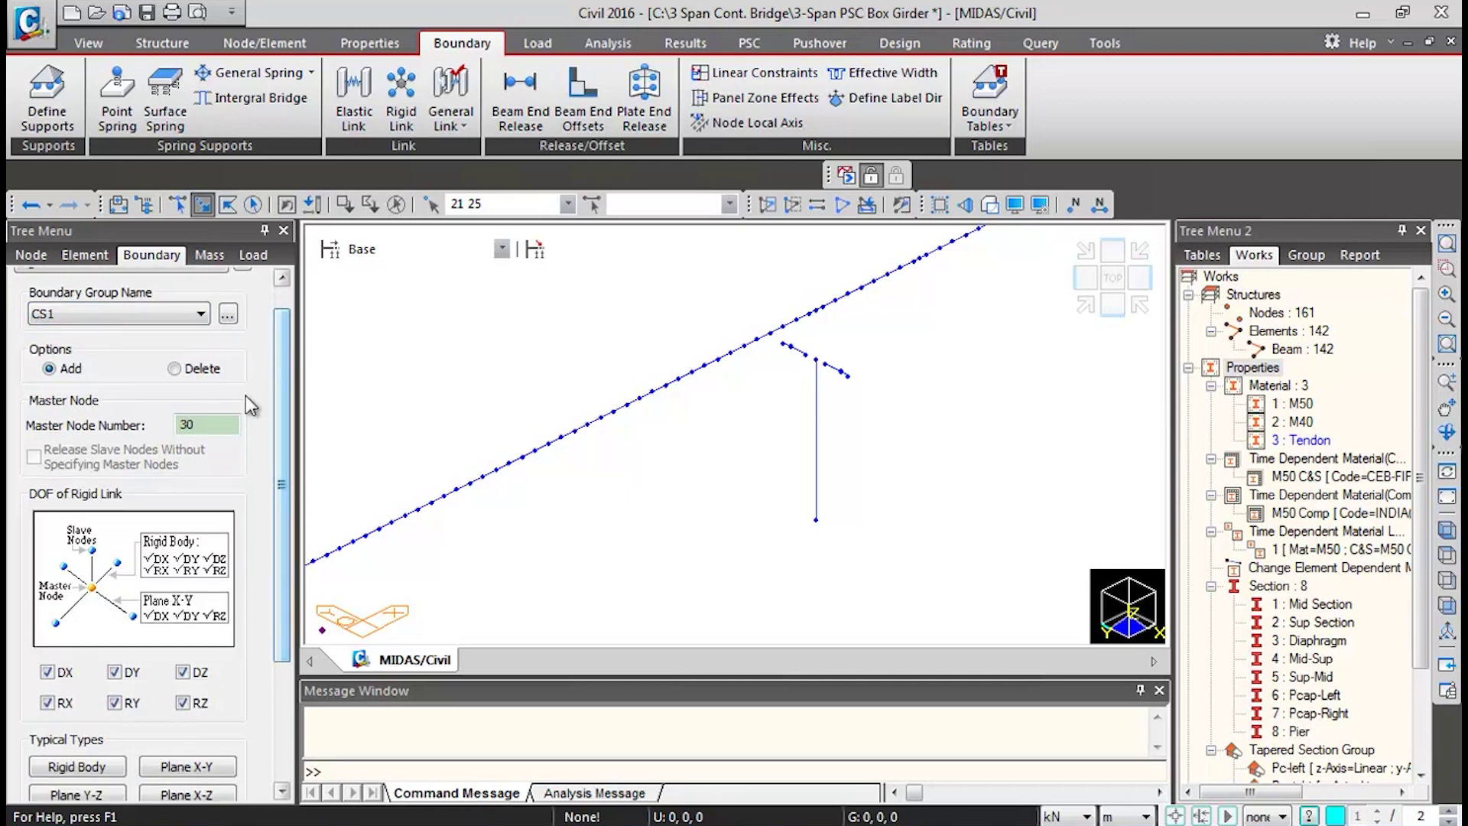
scroll(262, 517, down, 4)
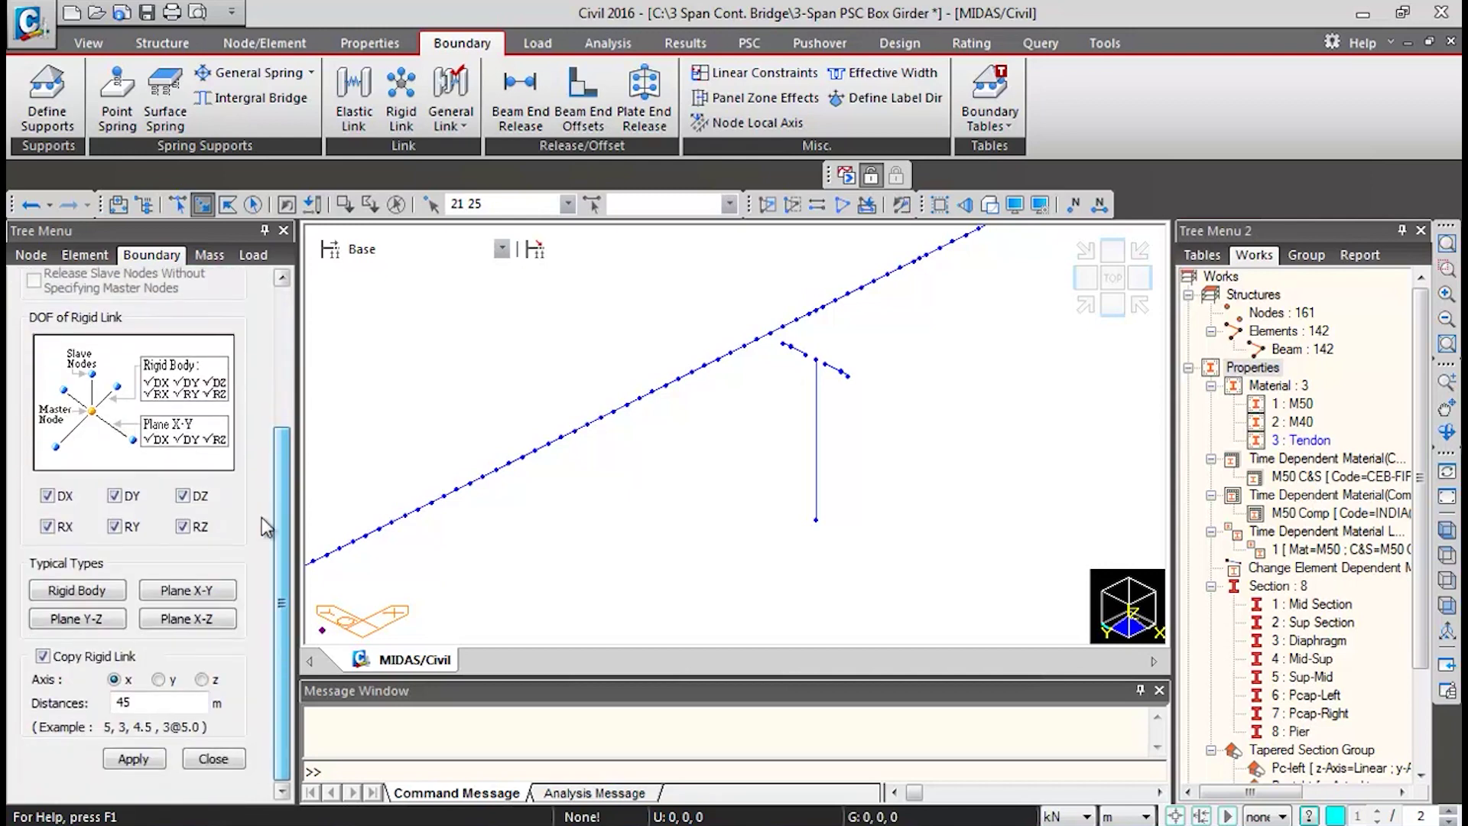
double_click(143, 703)
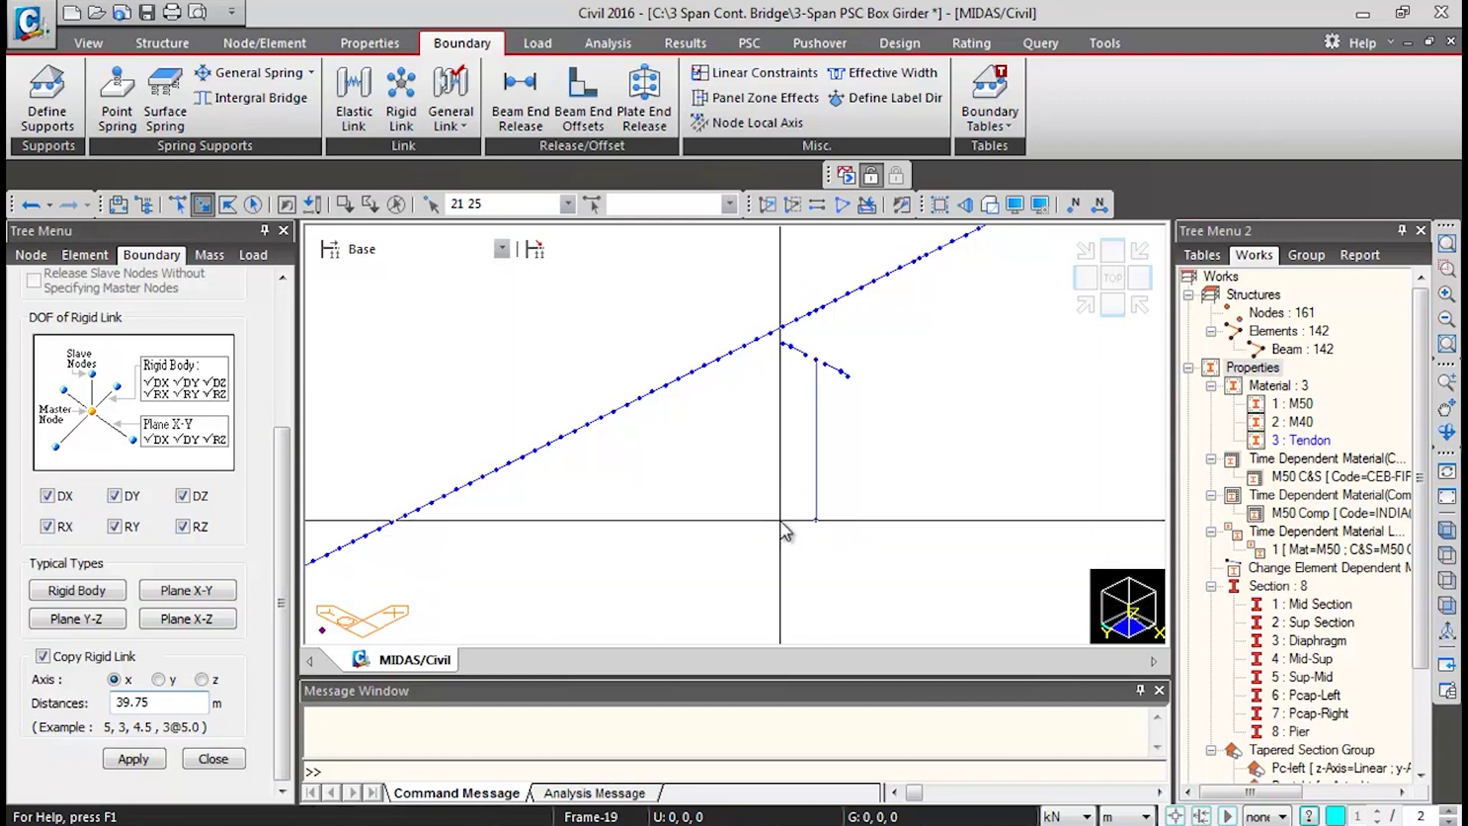
mouse_move(715, 514)
middle_down()
mouse_move(459, 499)
mouse_move(854, 419)
mouse_move(872, 318)
middle_up()
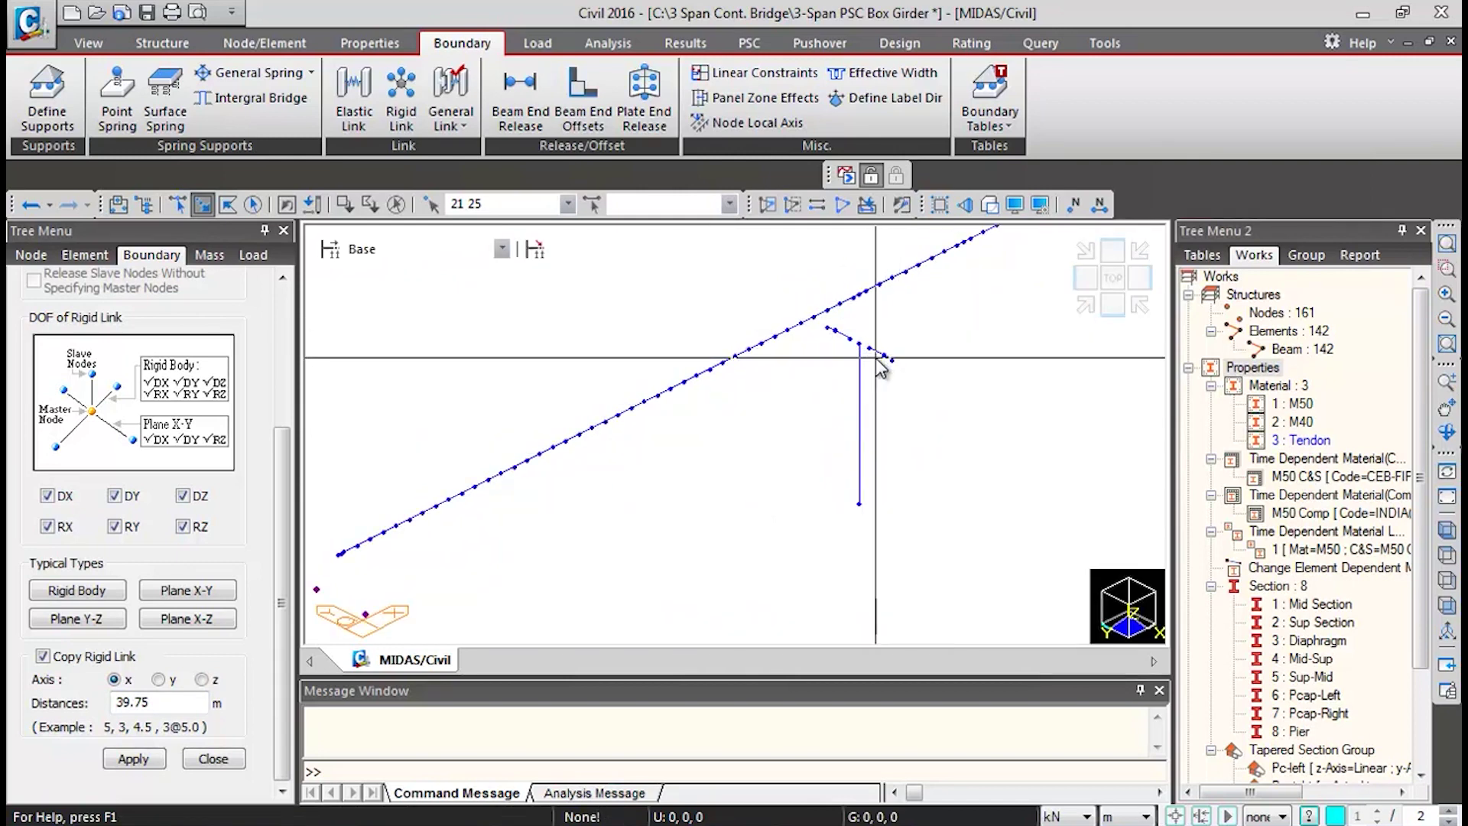
click(134, 759)
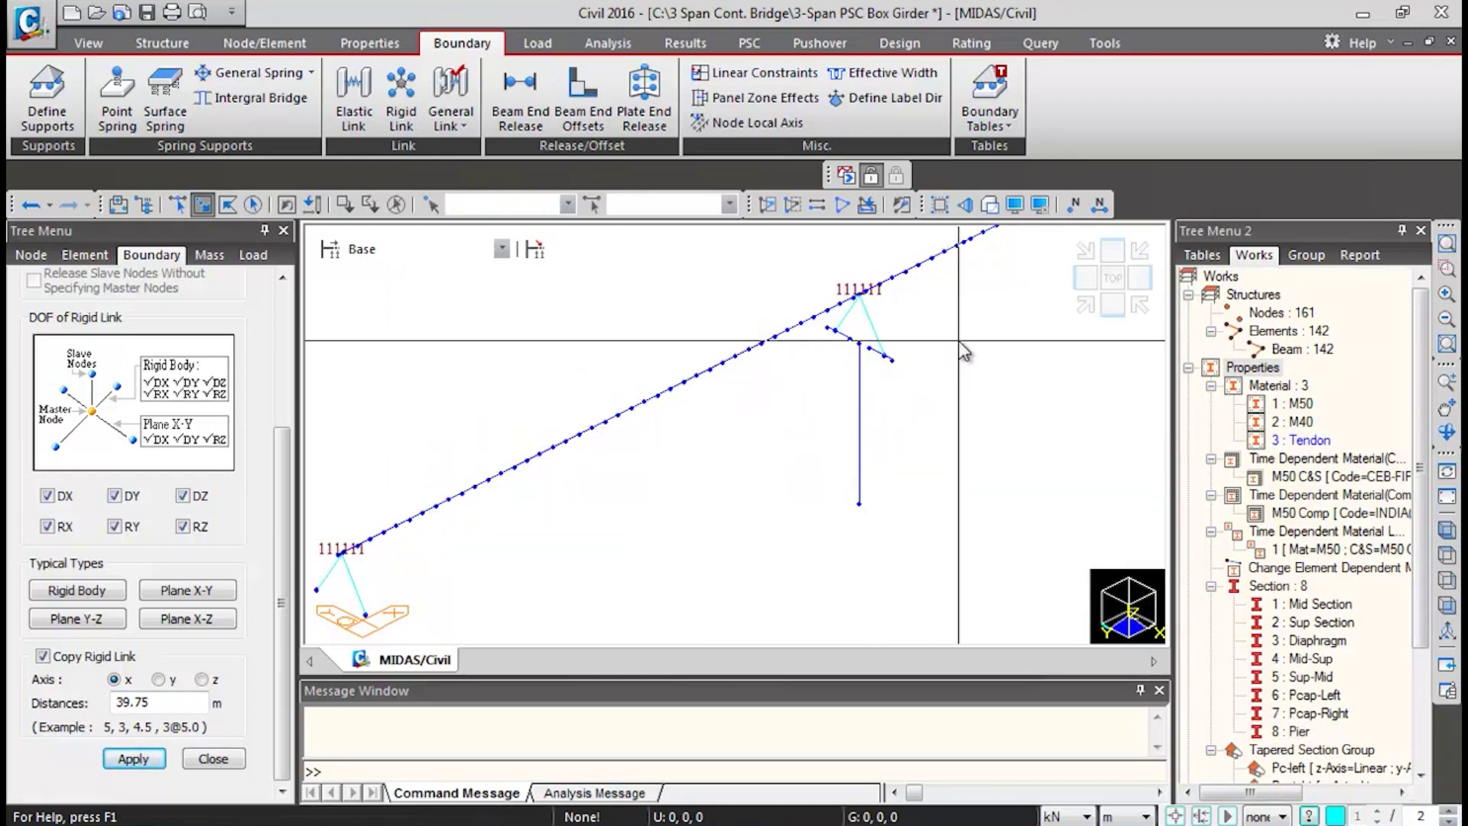
- Set the rigid link's boundary group to CS2 and its master node to girder node 117 above the second pier
middle_drag(958, 342, 529, 590)
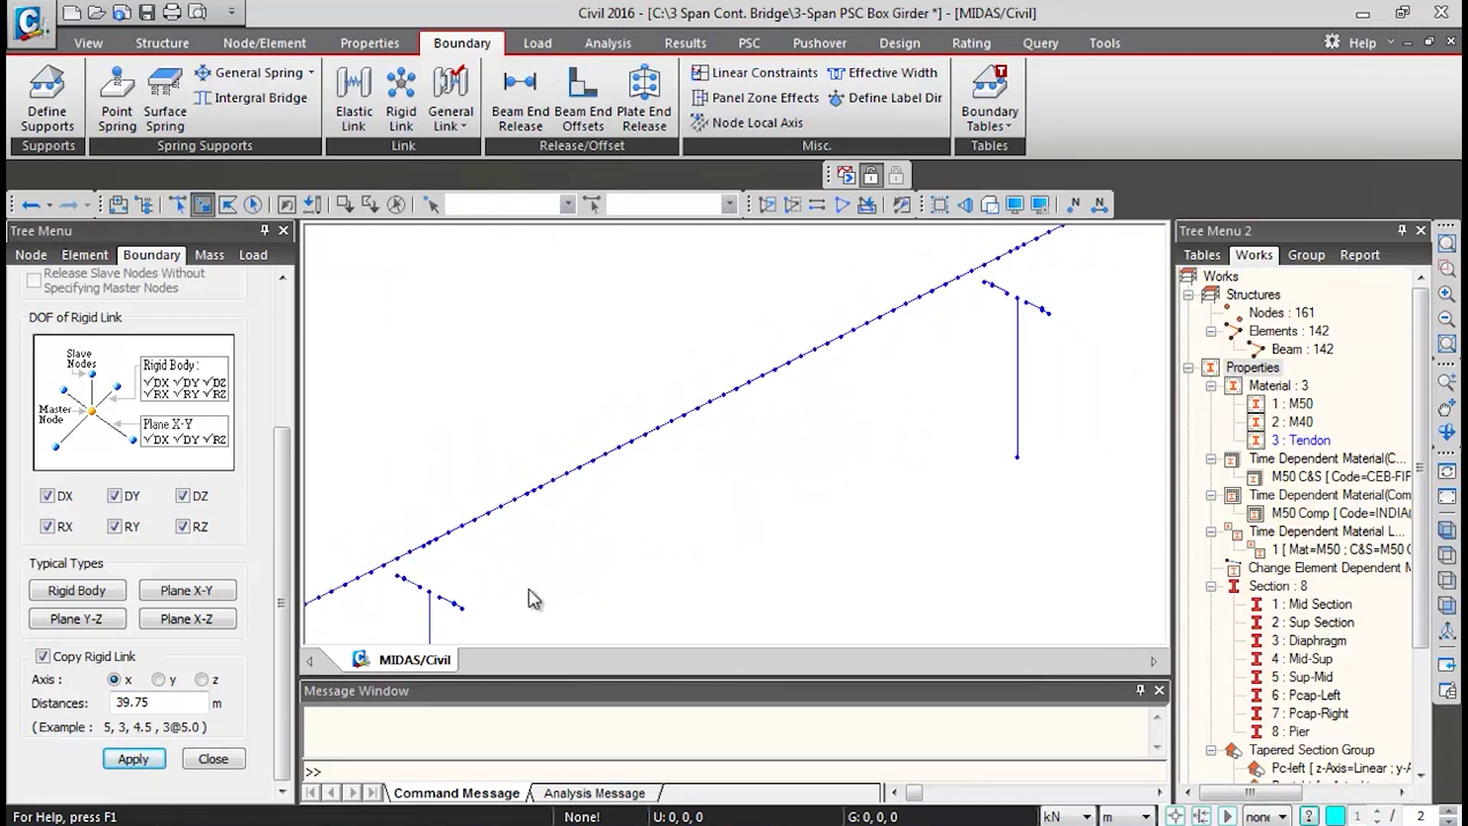
scroll(933, 350, down, 3)
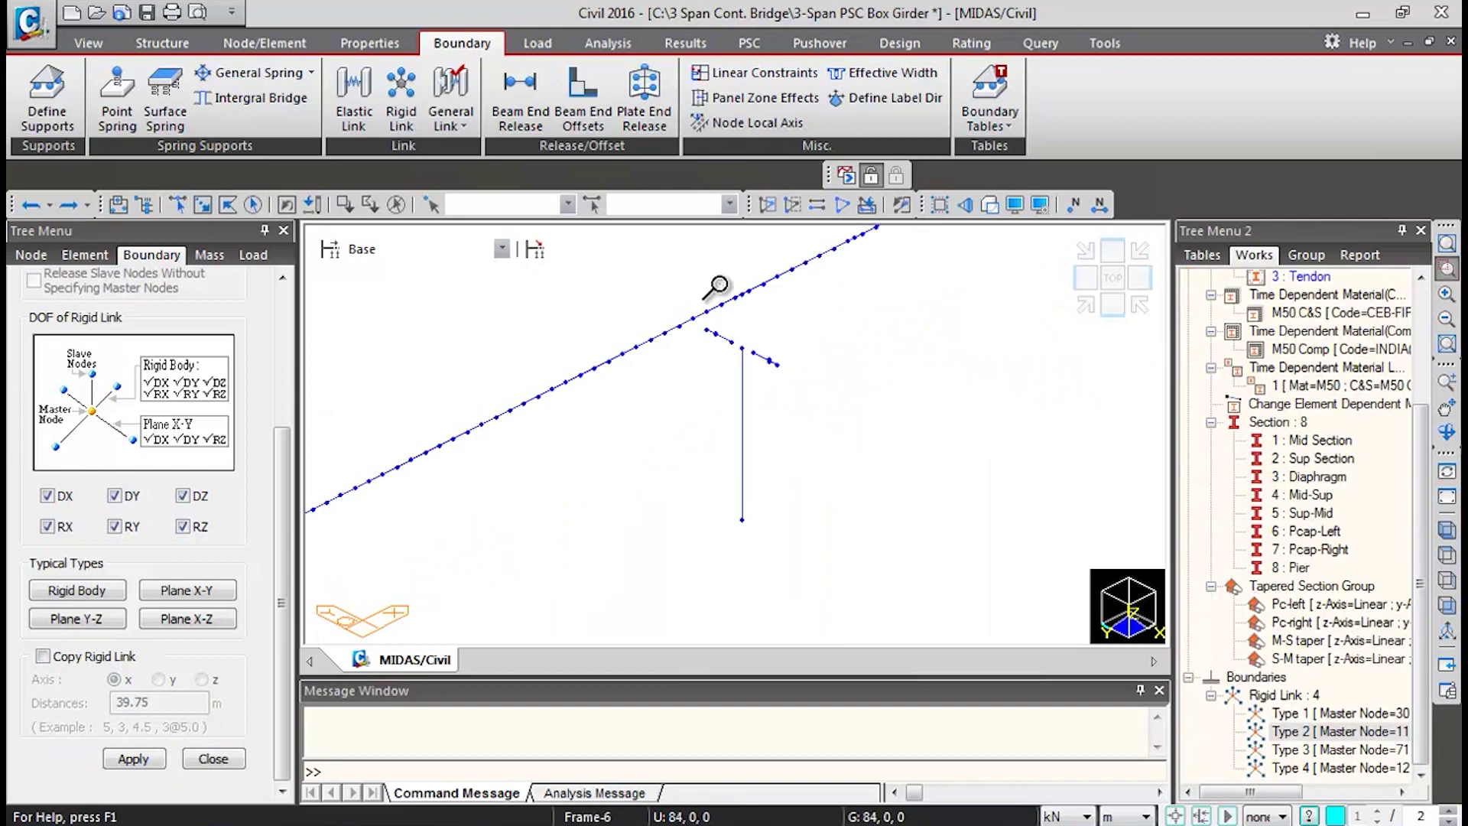
drag(704, 263, 788, 403)
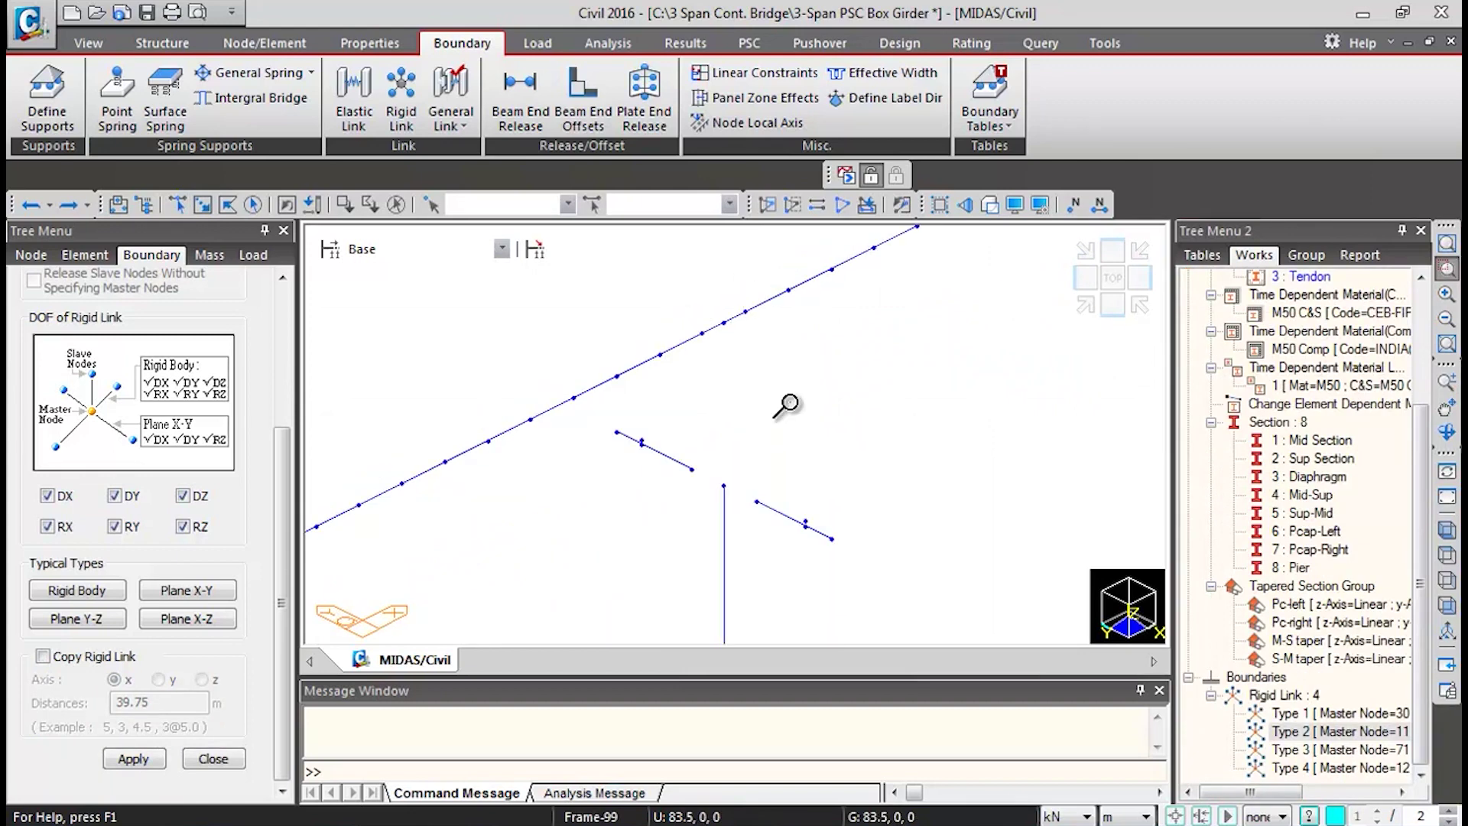
drag(609, 262, 821, 567)
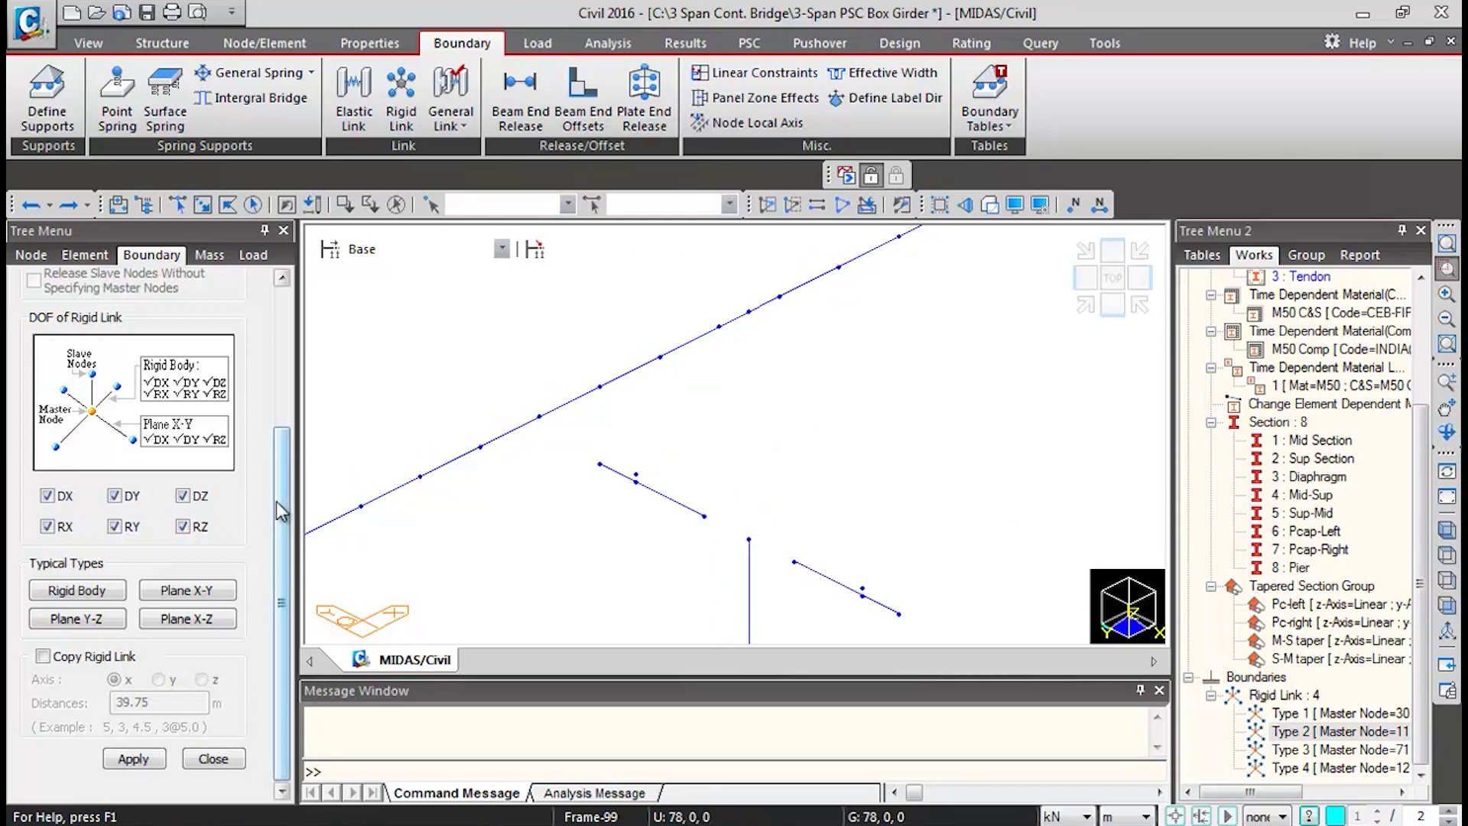
scroll(280, 508, up, 3)
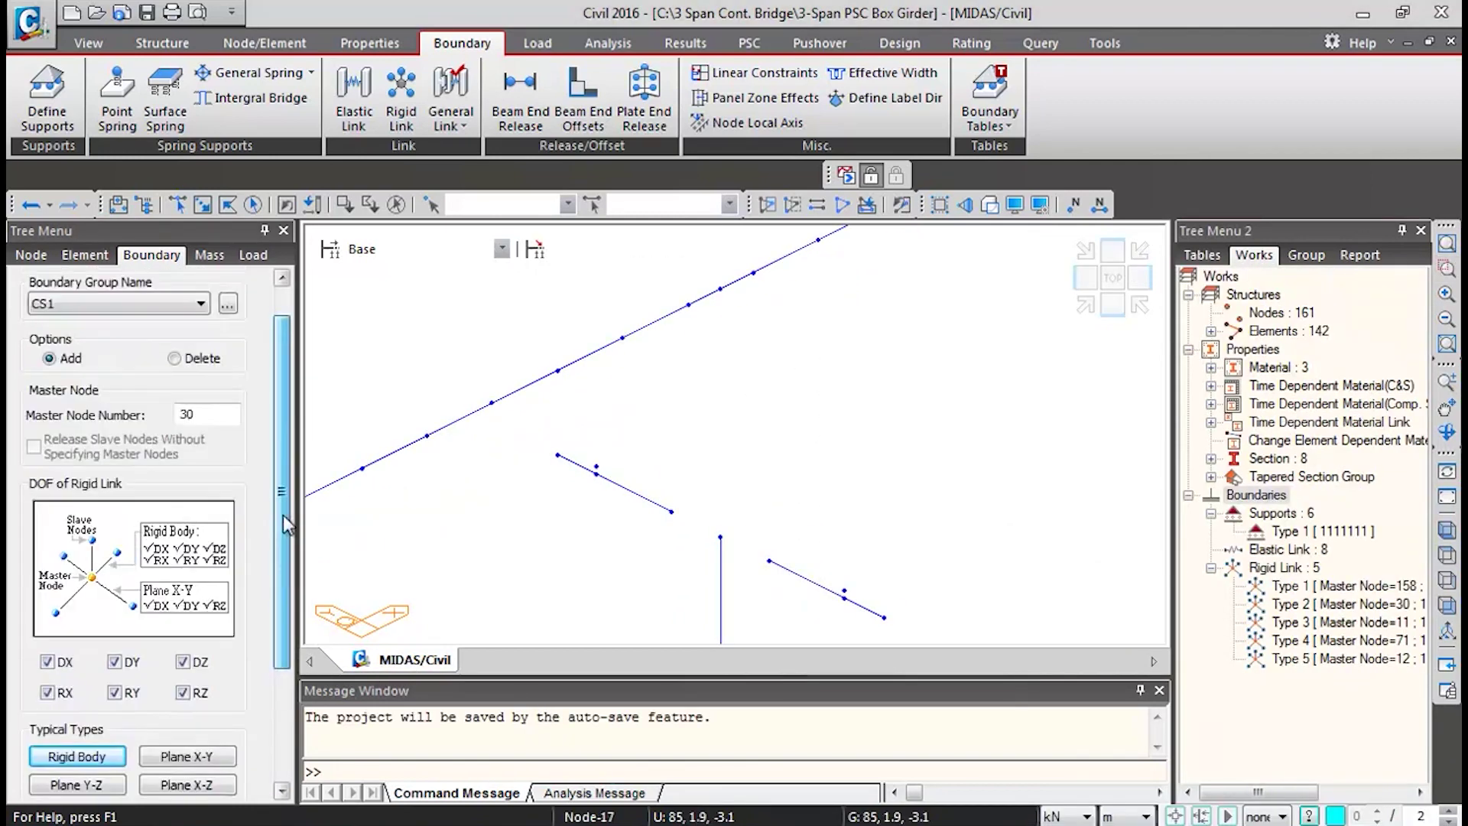
scroll(283, 515, up, 1)
click(142, 342)
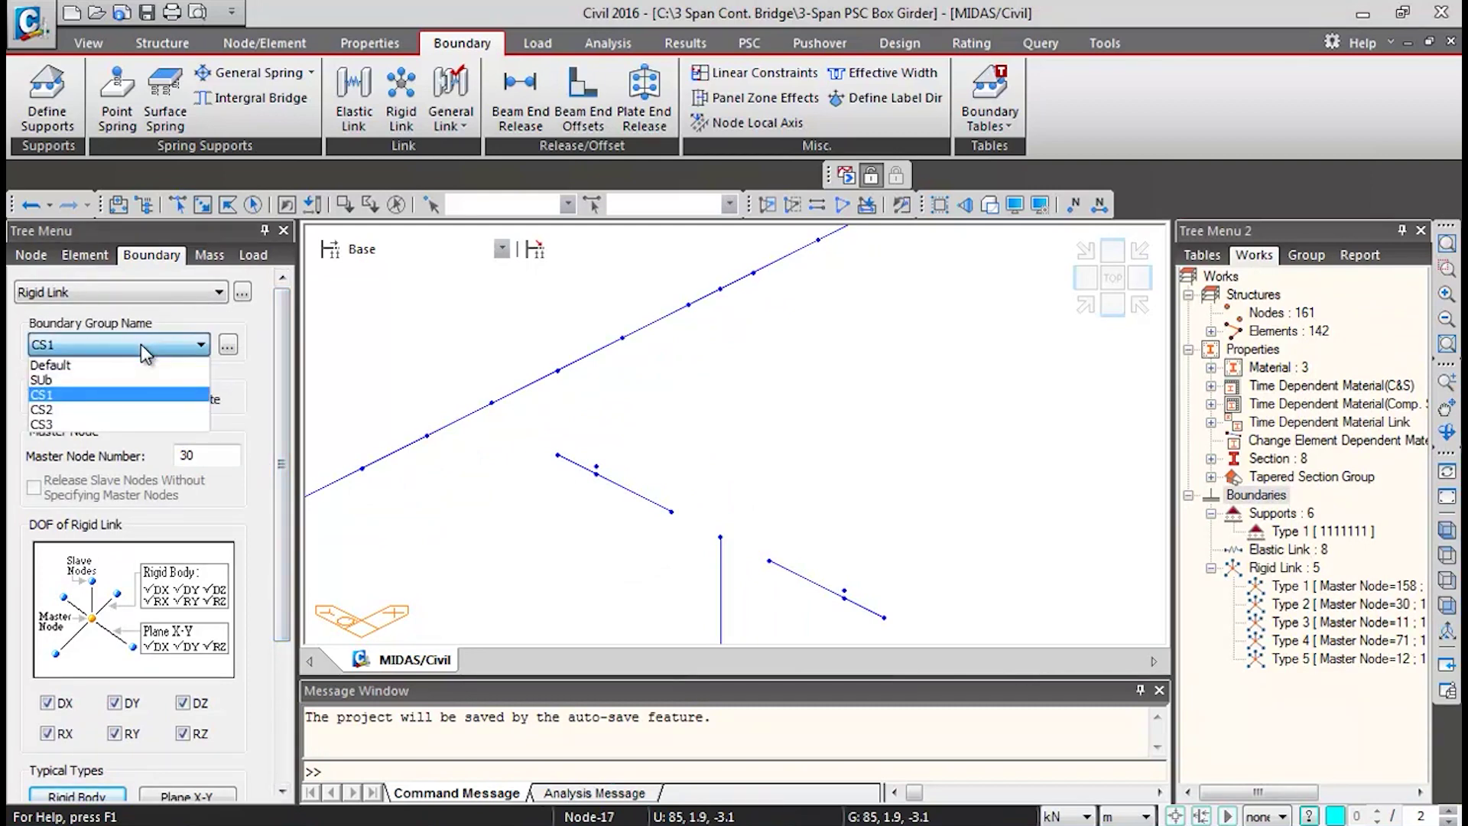
click(52, 408)
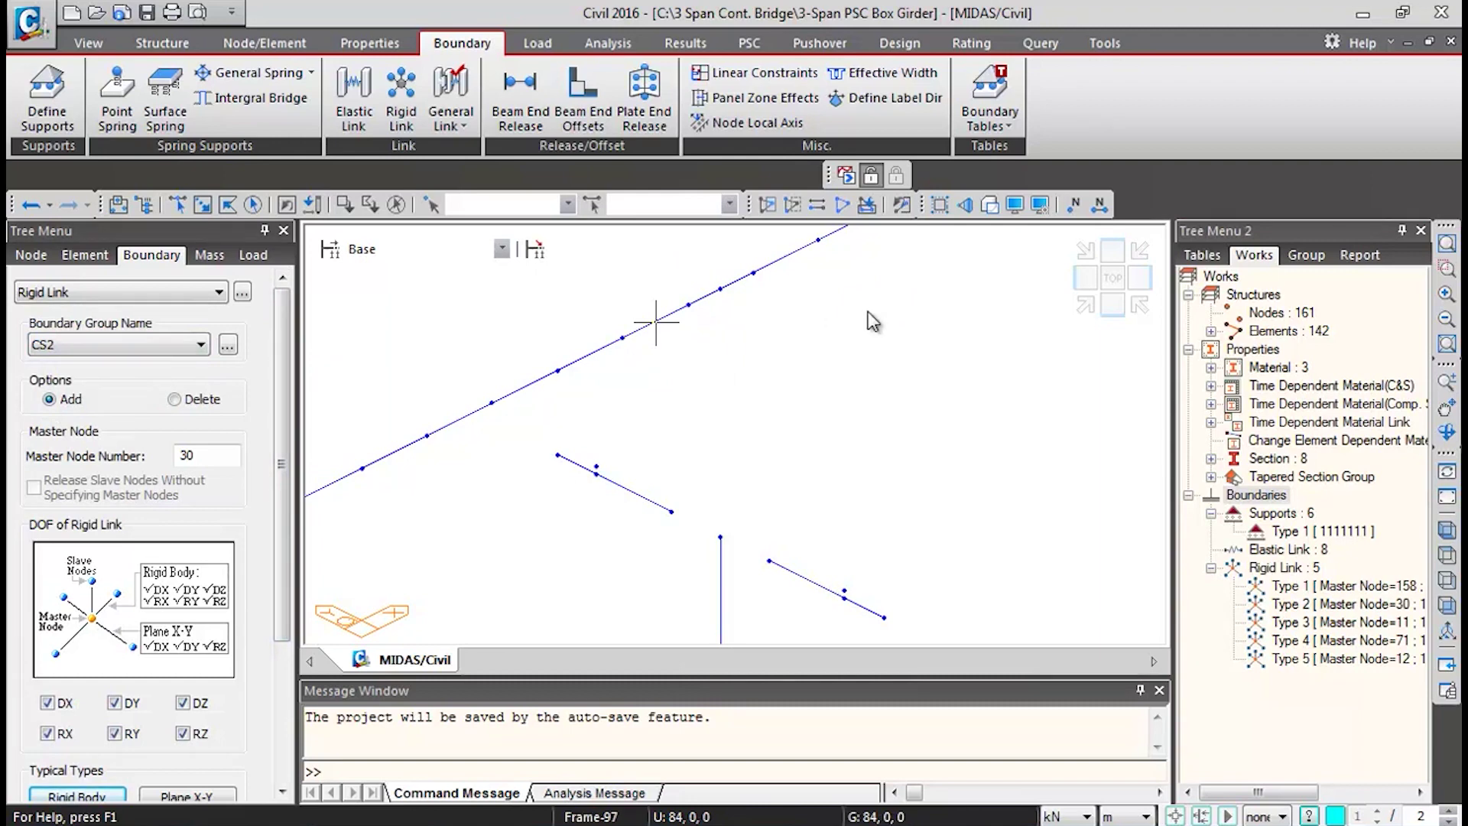
click(195, 457)
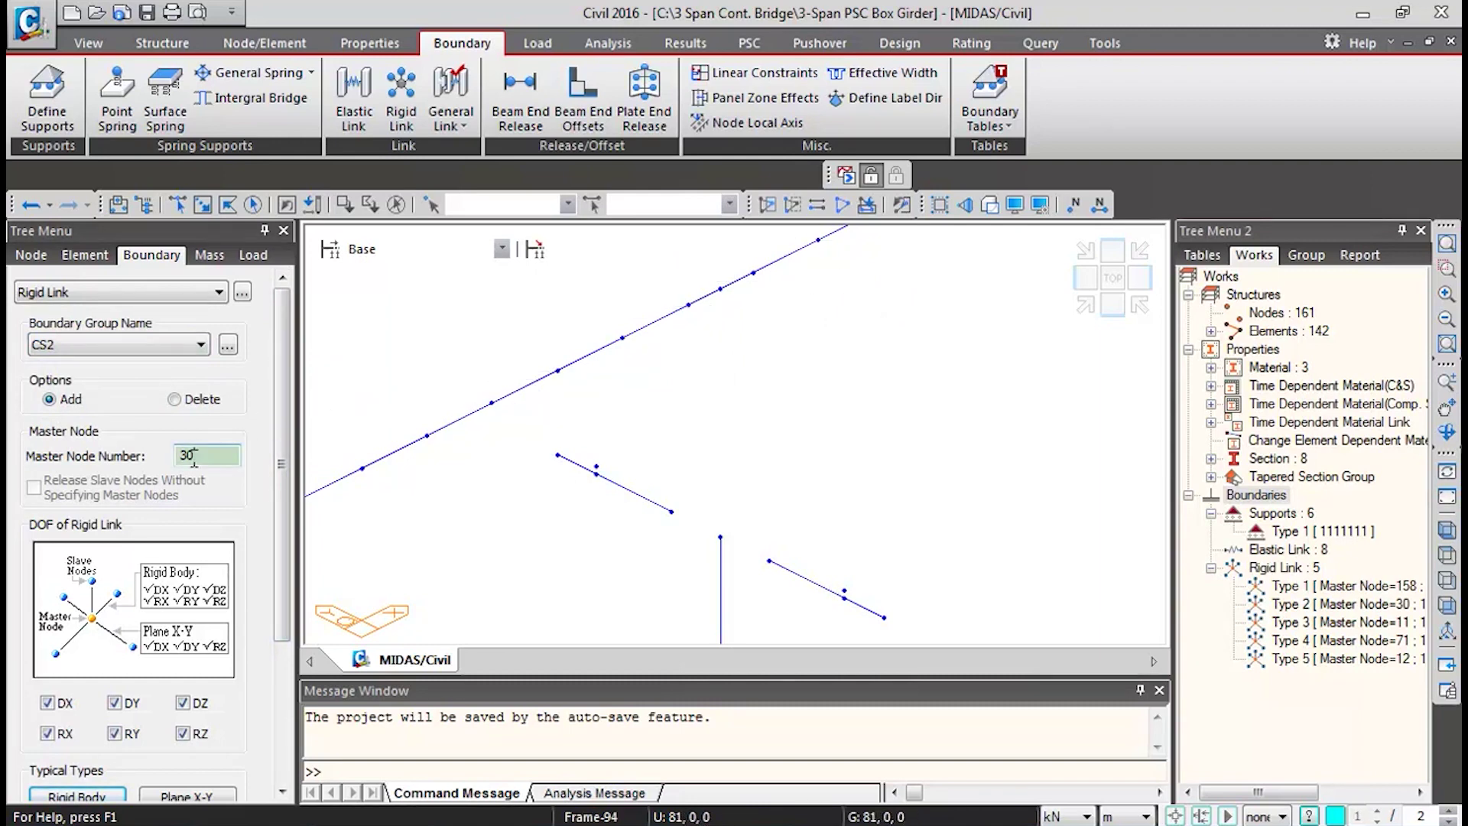
click(720, 289)
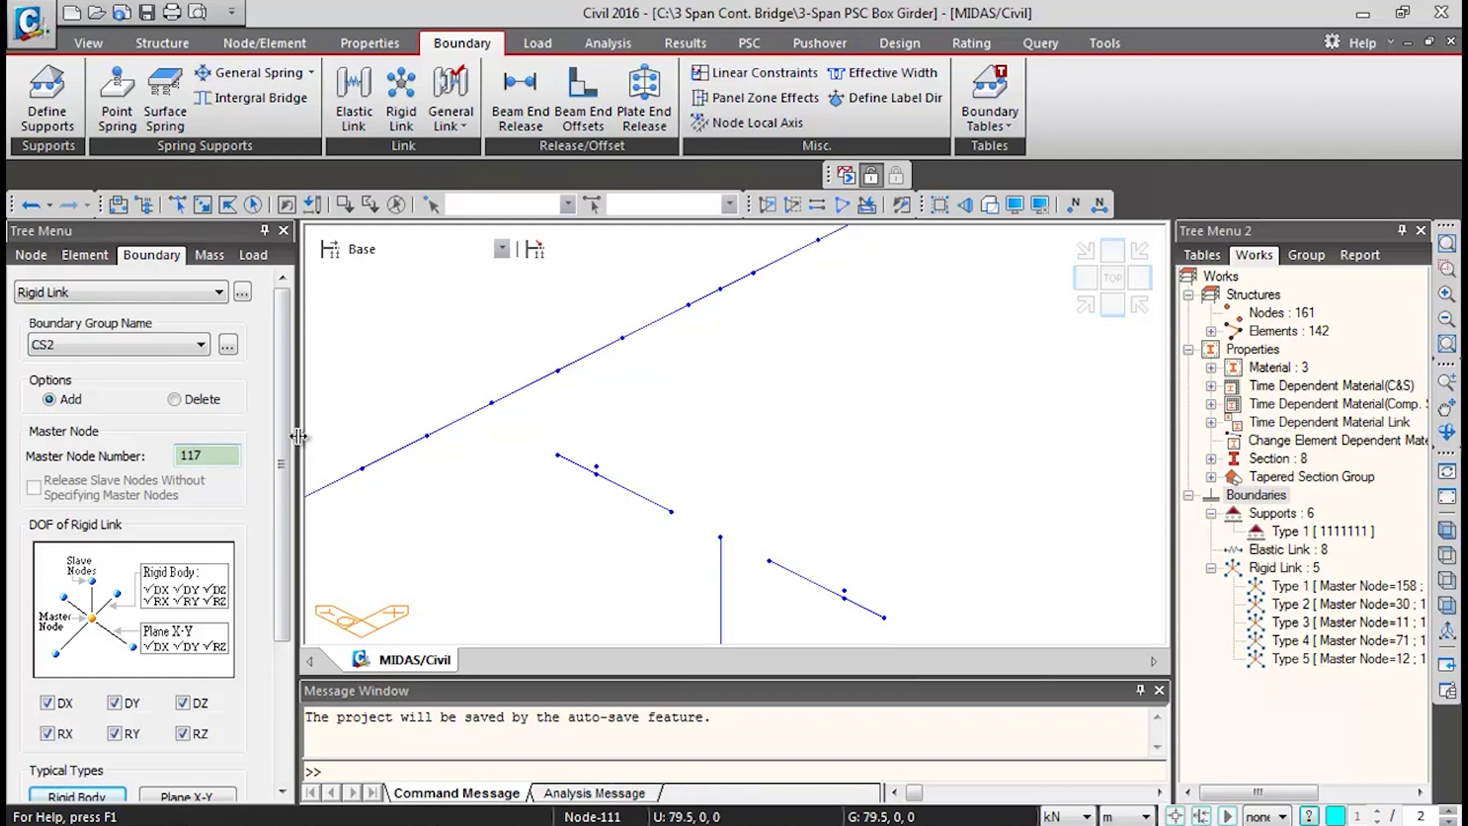
- Select the upper bearing nodes on both sides of the second pier as slave nodes and apply the rigid link
drag(283, 382, 248, 536)
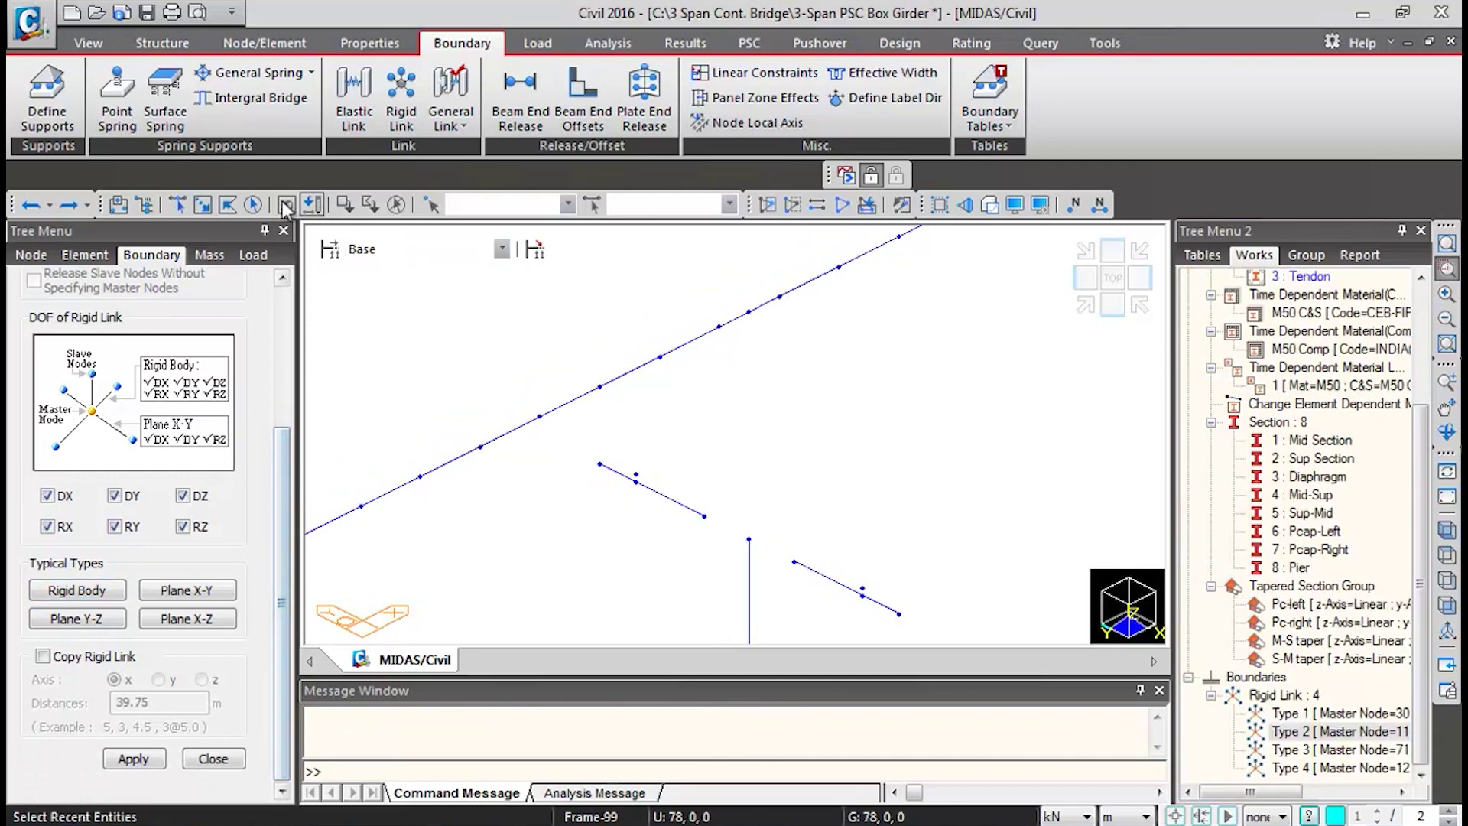
click(202, 204)
drag(629, 455, 664, 499)
drag(844, 562, 887, 611)
click(144, 760)
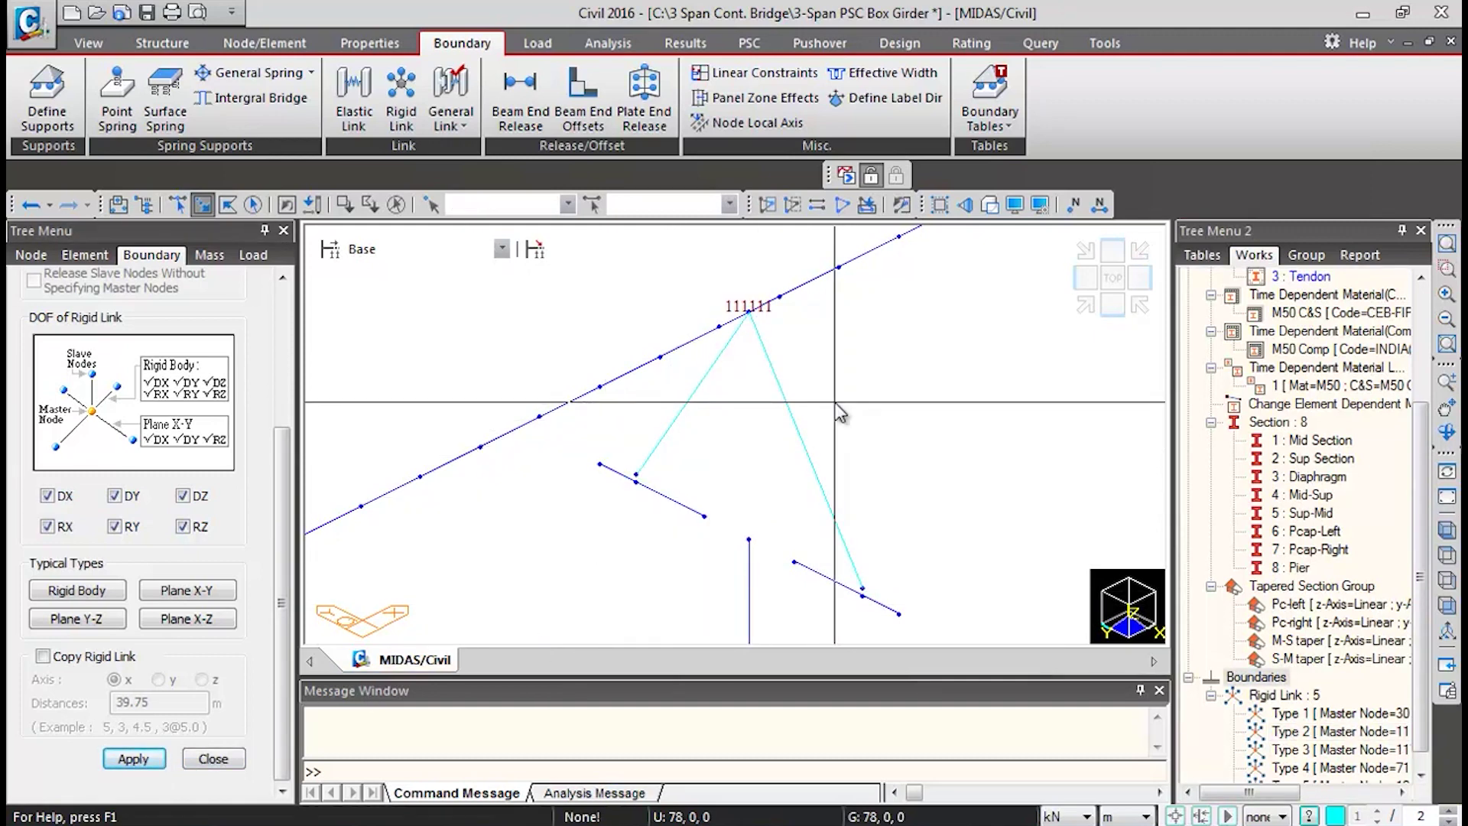
- Set the rigid link's boundary group to CS3 and its master node to node 158 near the girder's far end
middle_drag(925, 394, 564, 433)
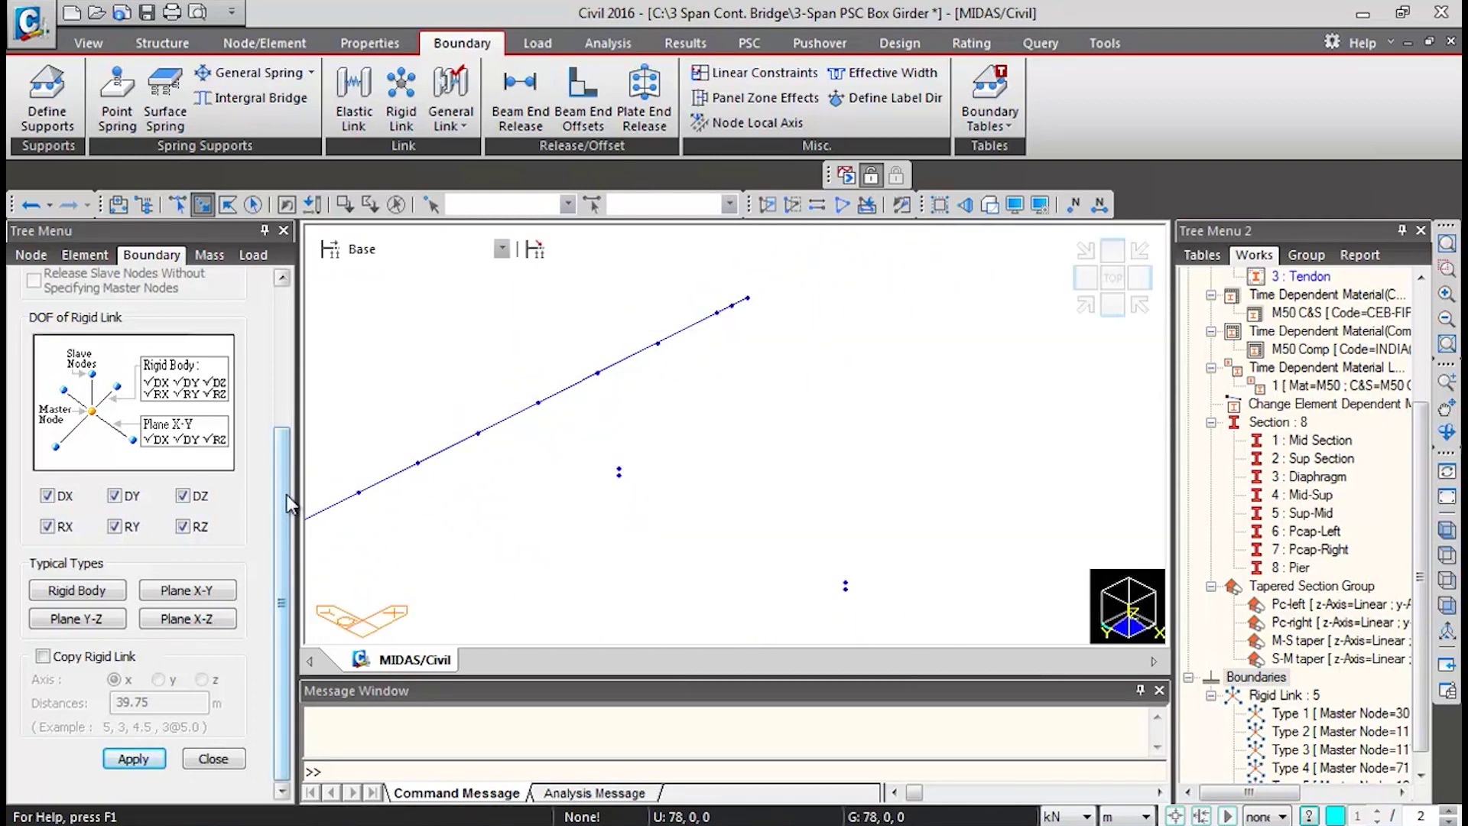
drag(287, 494, 295, 302)
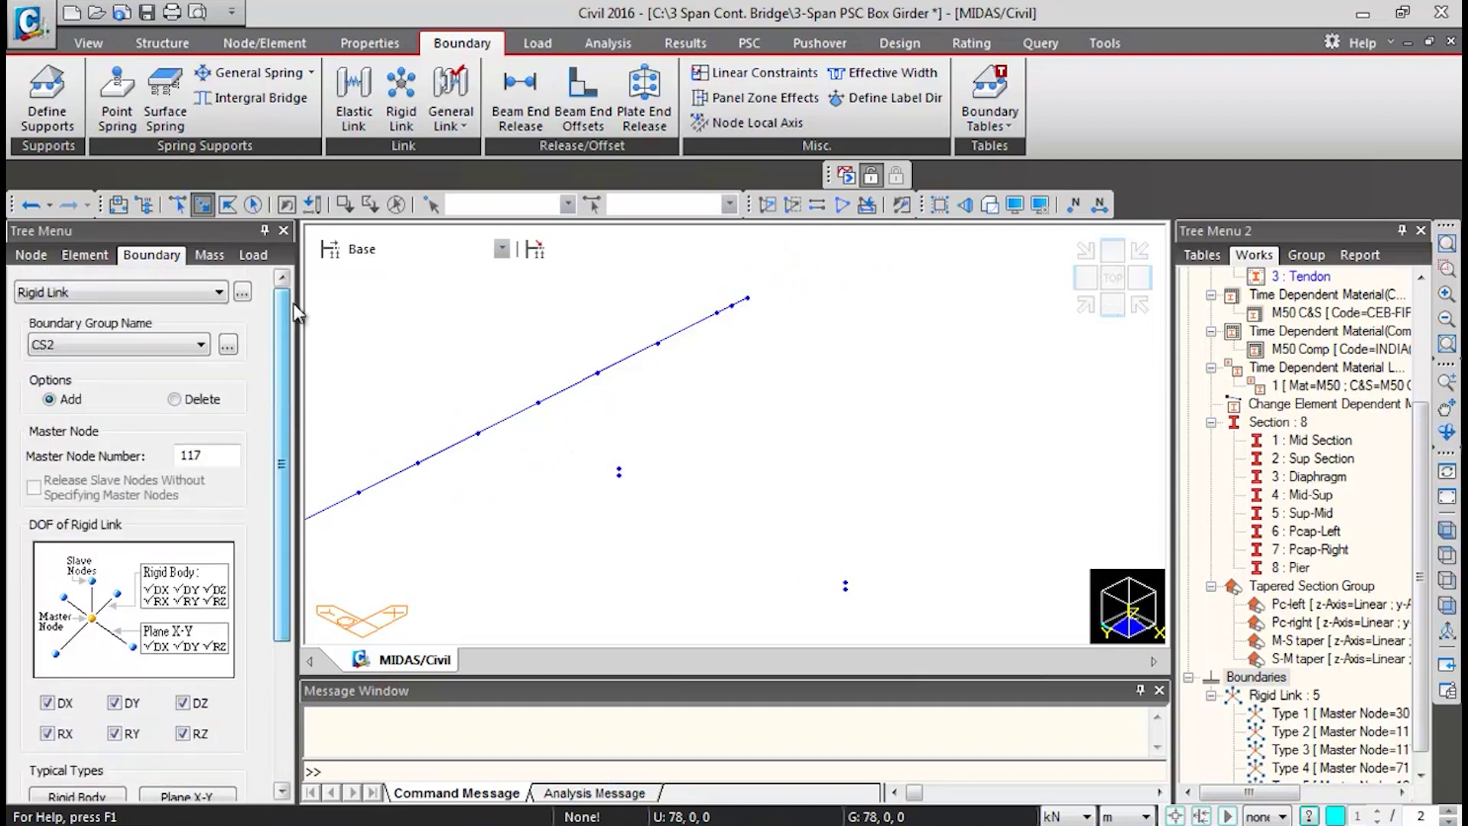
click(140, 352)
click(58, 420)
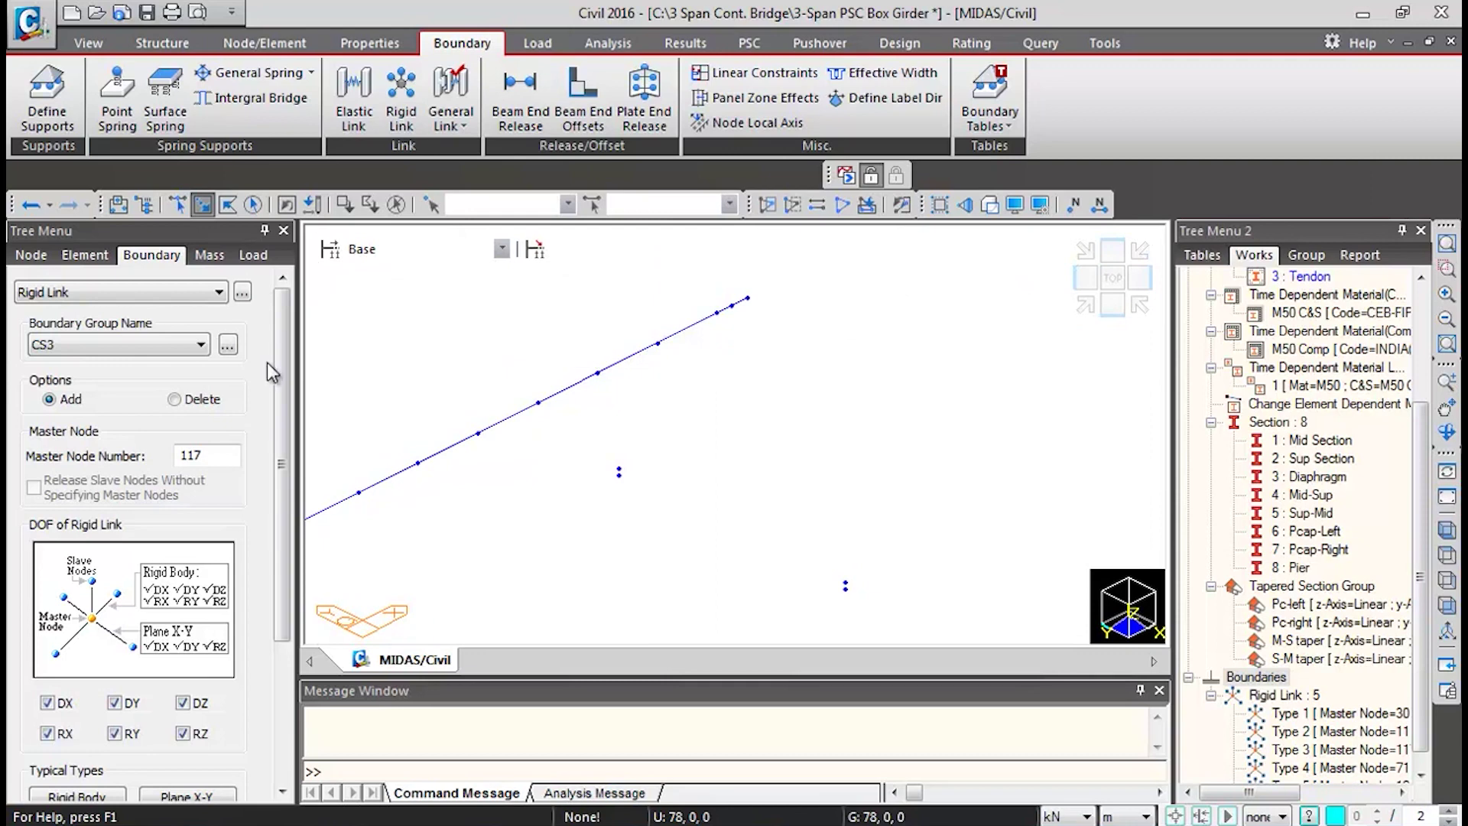
click(203, 453)
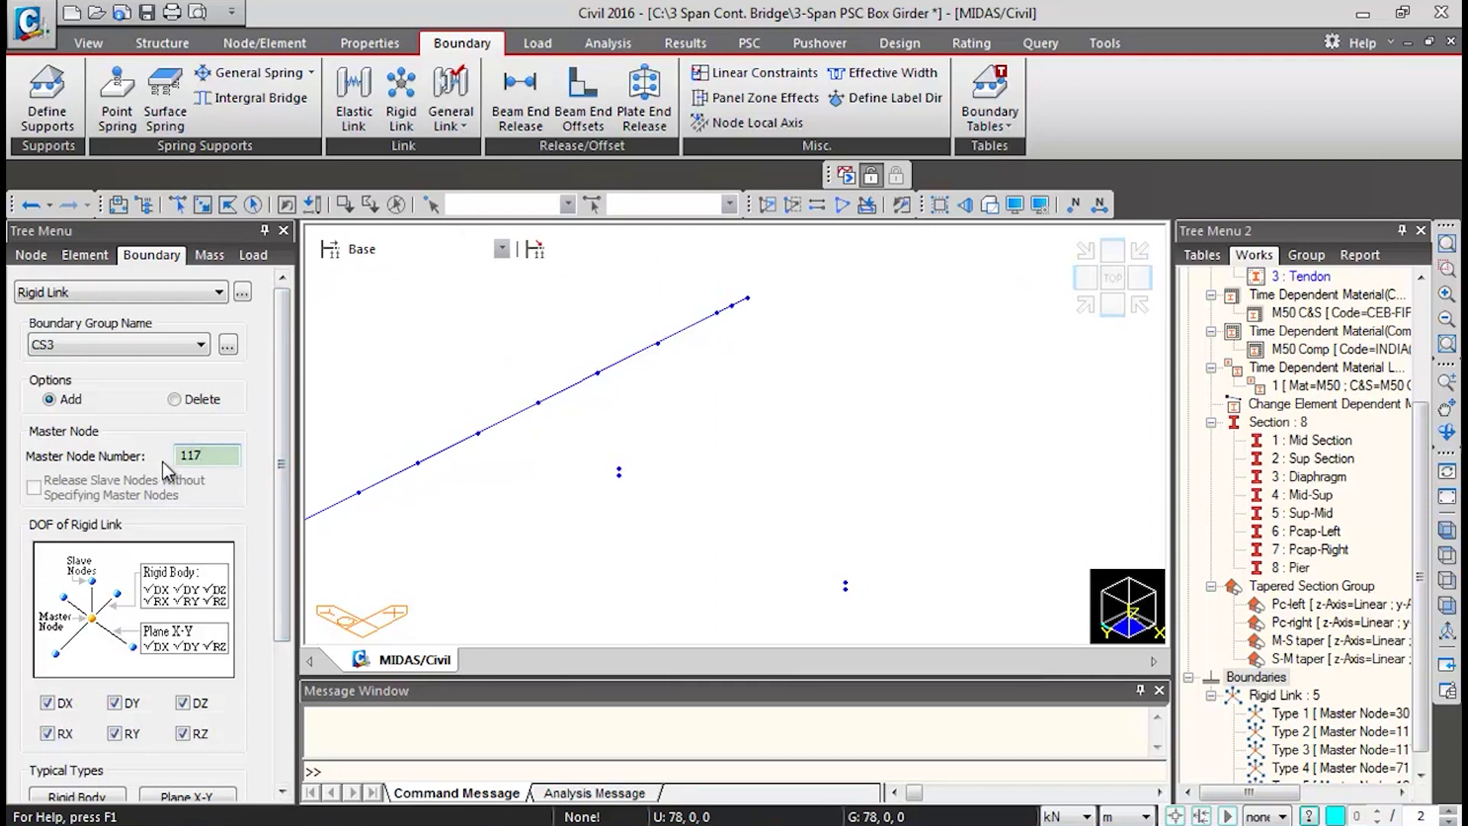
click(732, 306)
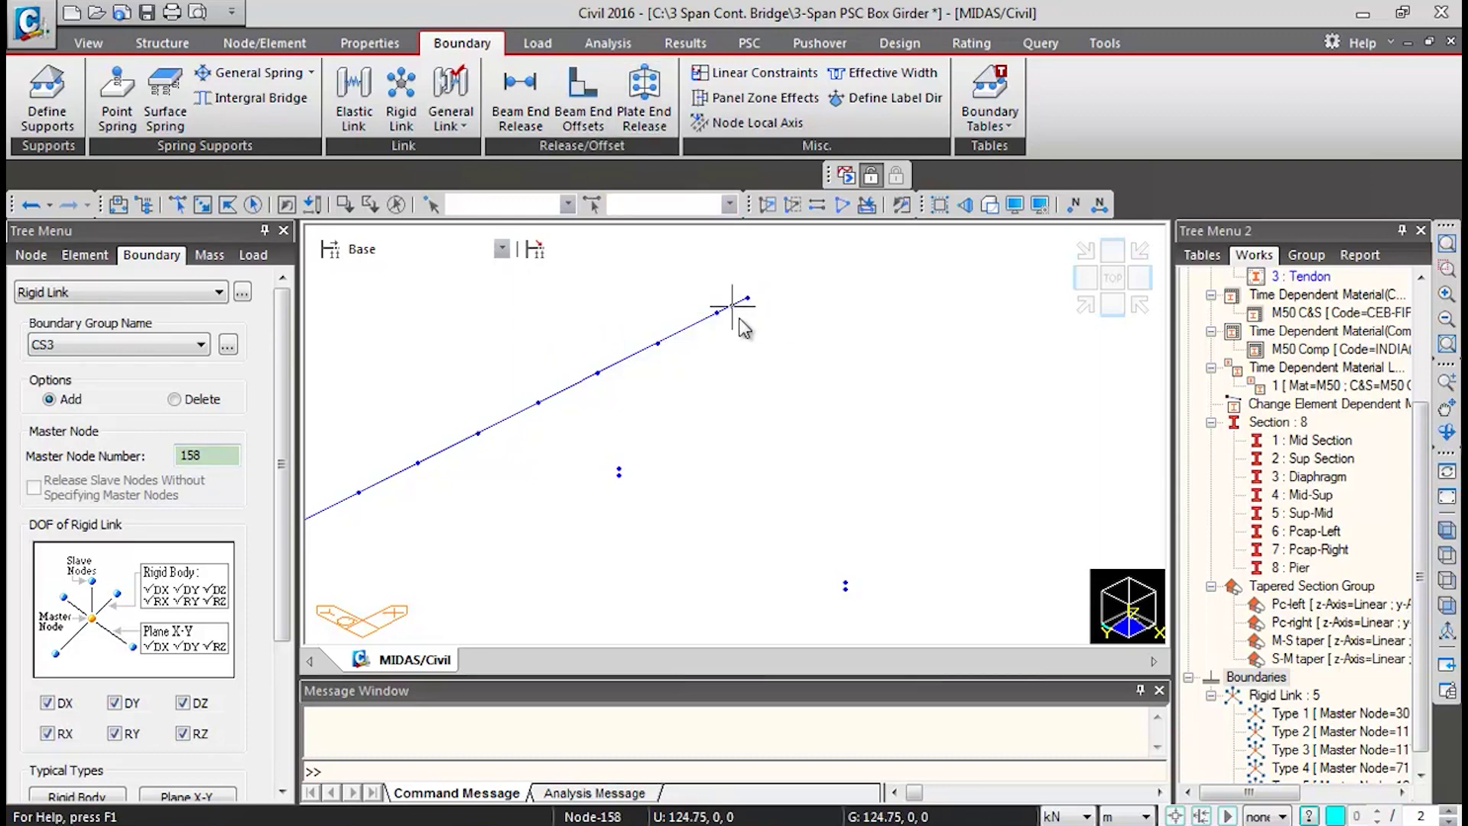
- Select the upper bearing nodes 24 and 28 at the girder's far end as slave nodes and apply the rigid link
drag(282, 396, 259, 566)
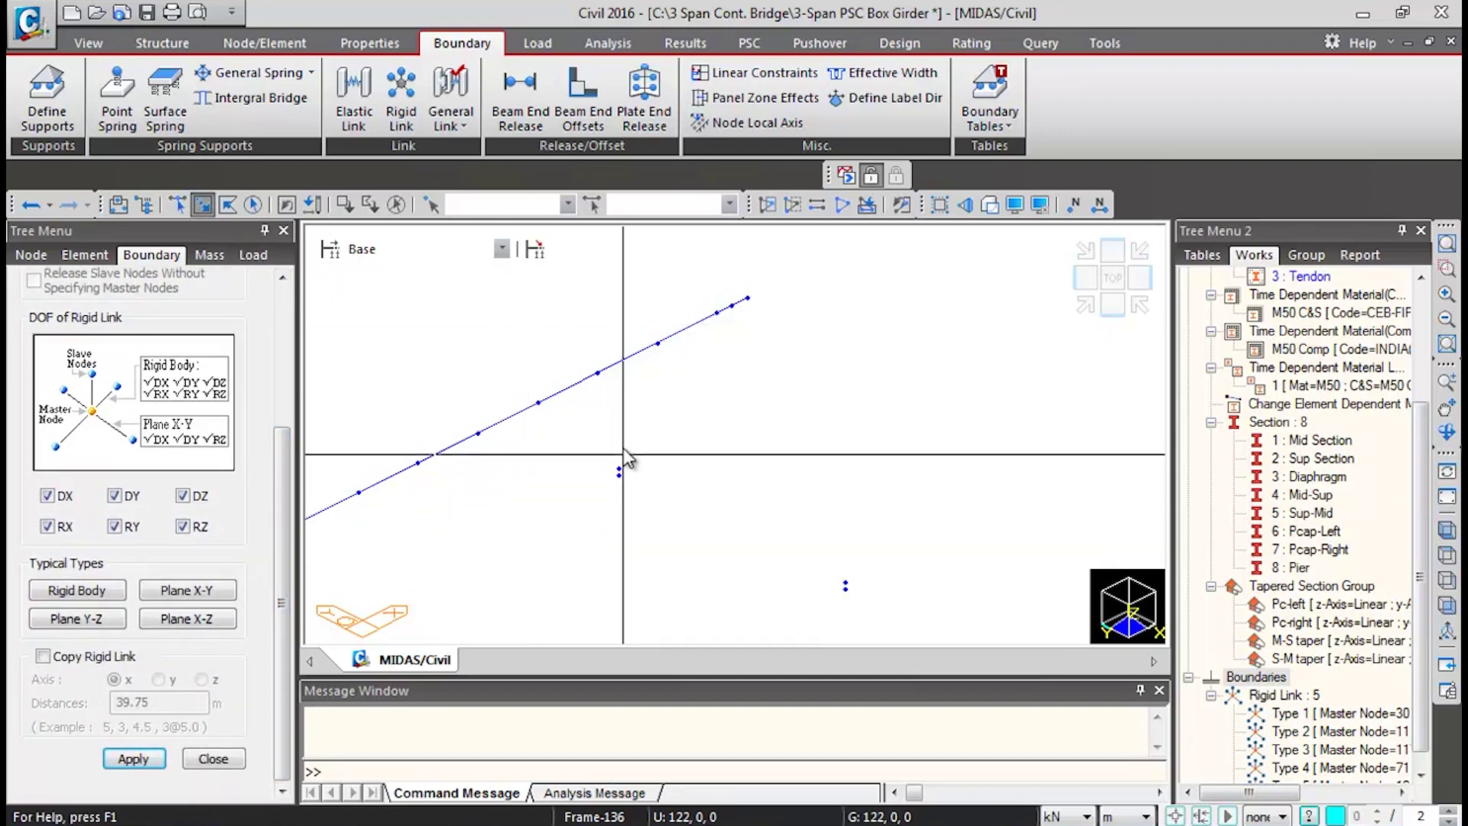
click(619, 461)
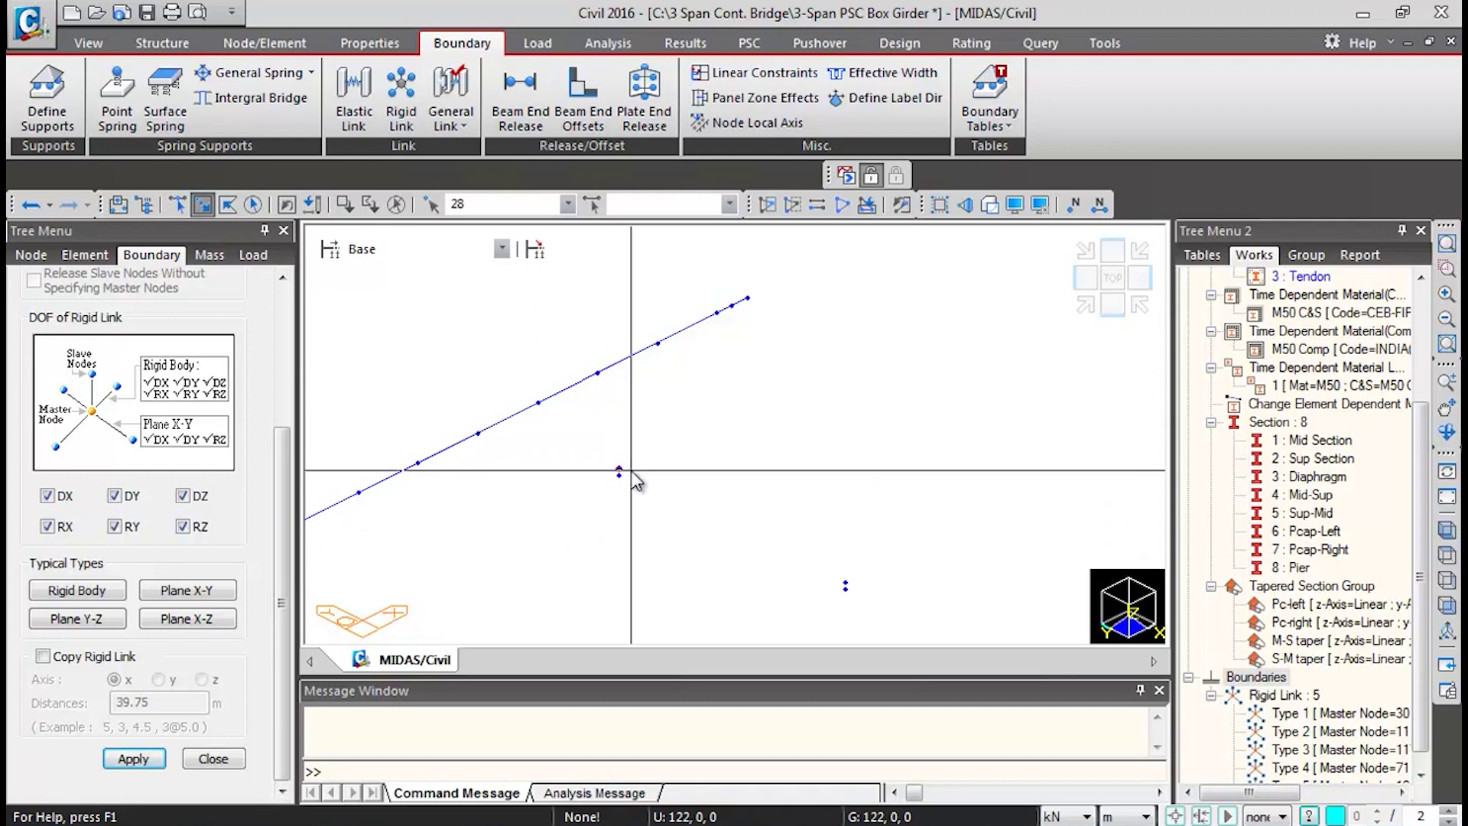
click(847, 578)
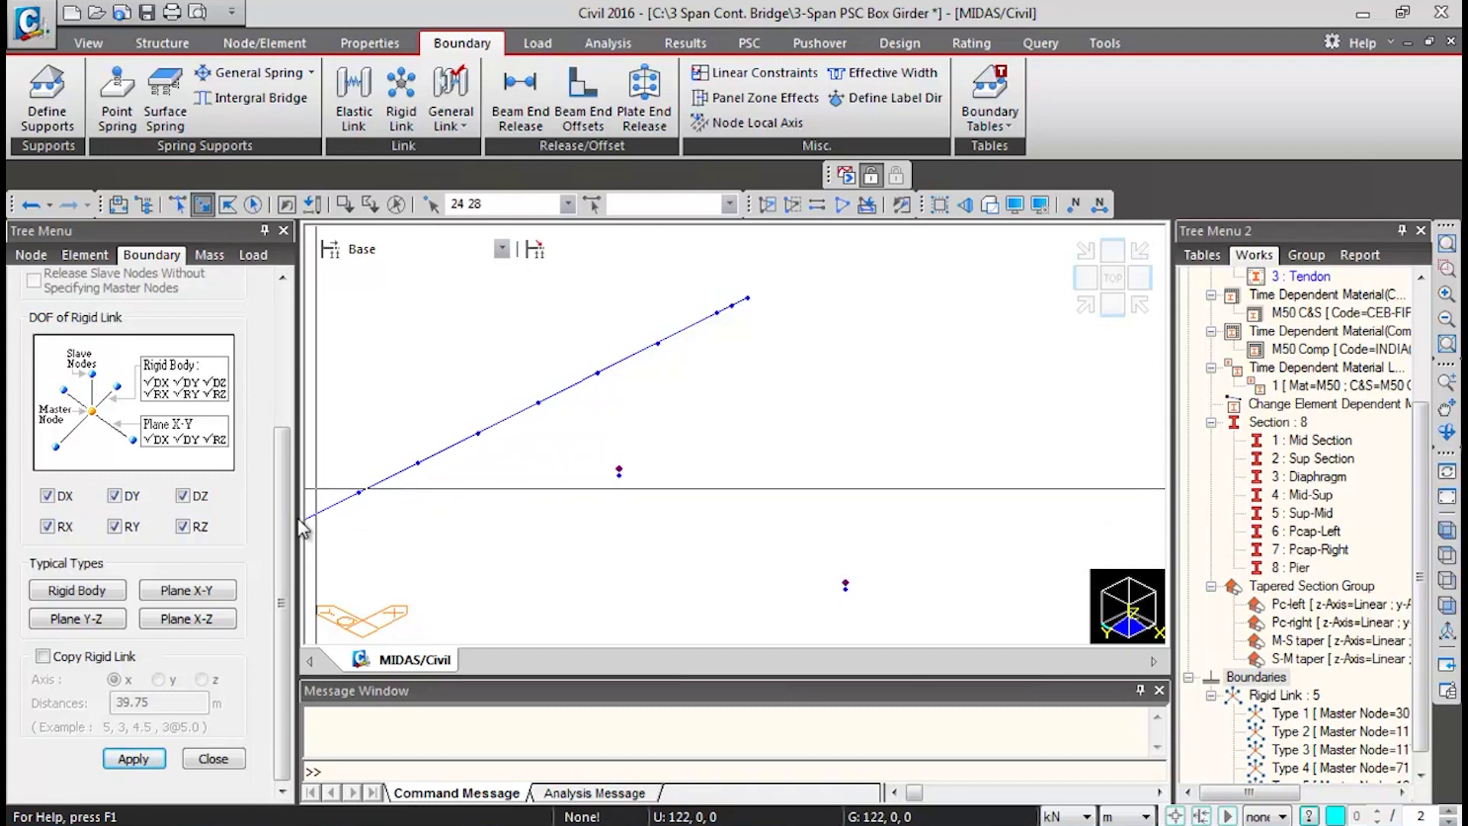
click(158, 759)
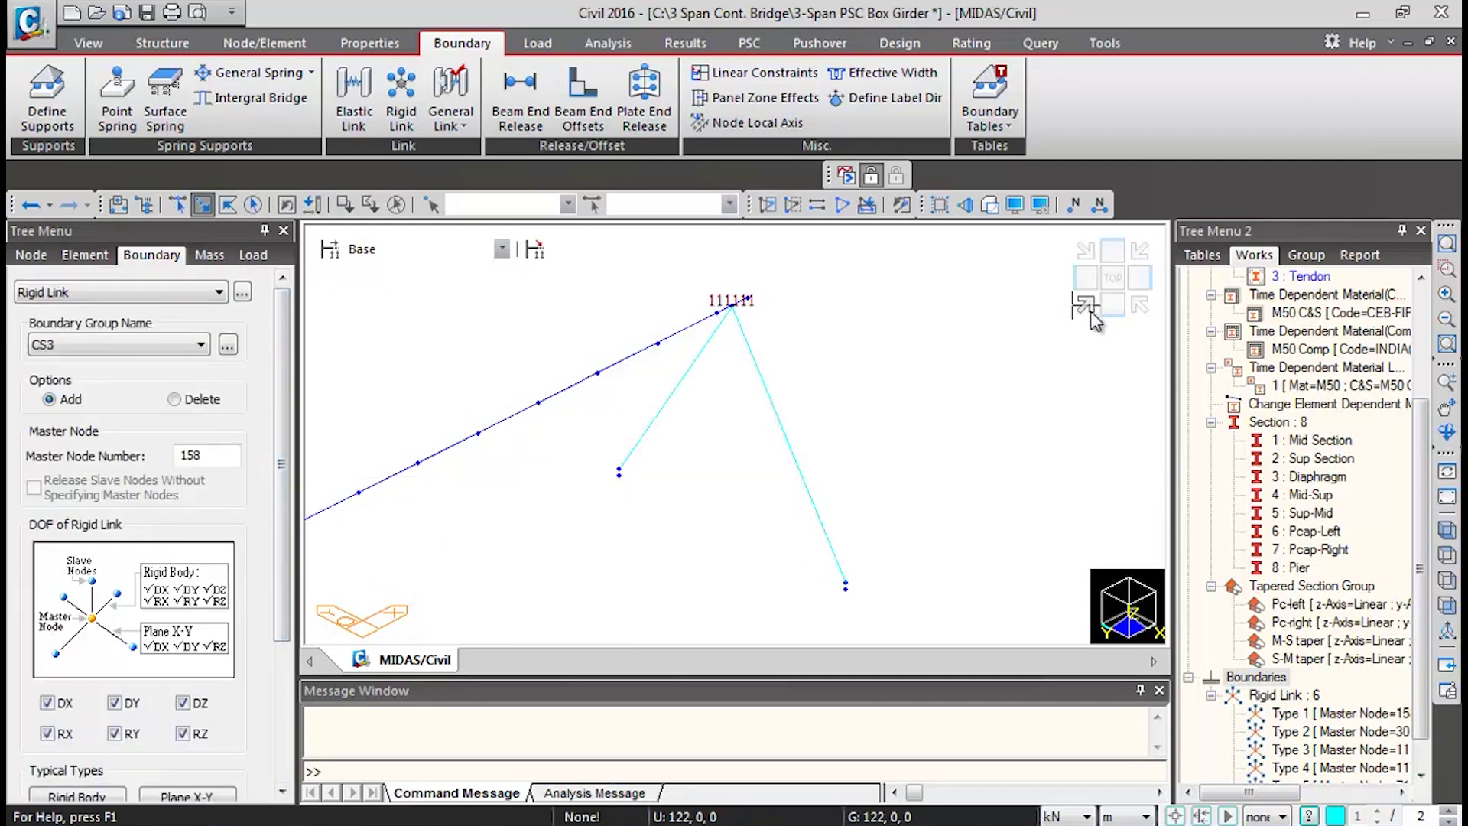
scroll(281, 458, down, 5)
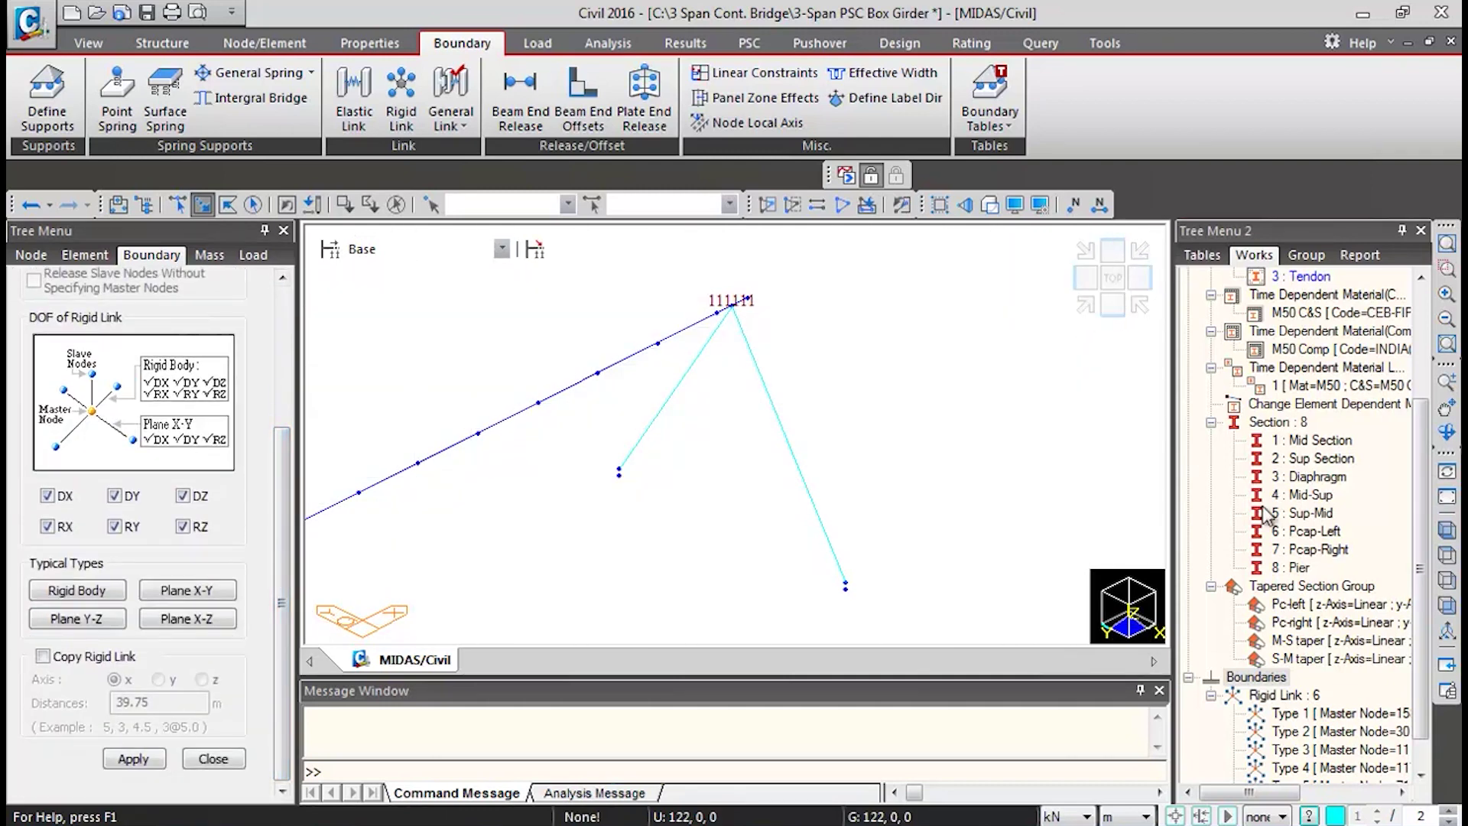
click(1448, 501)
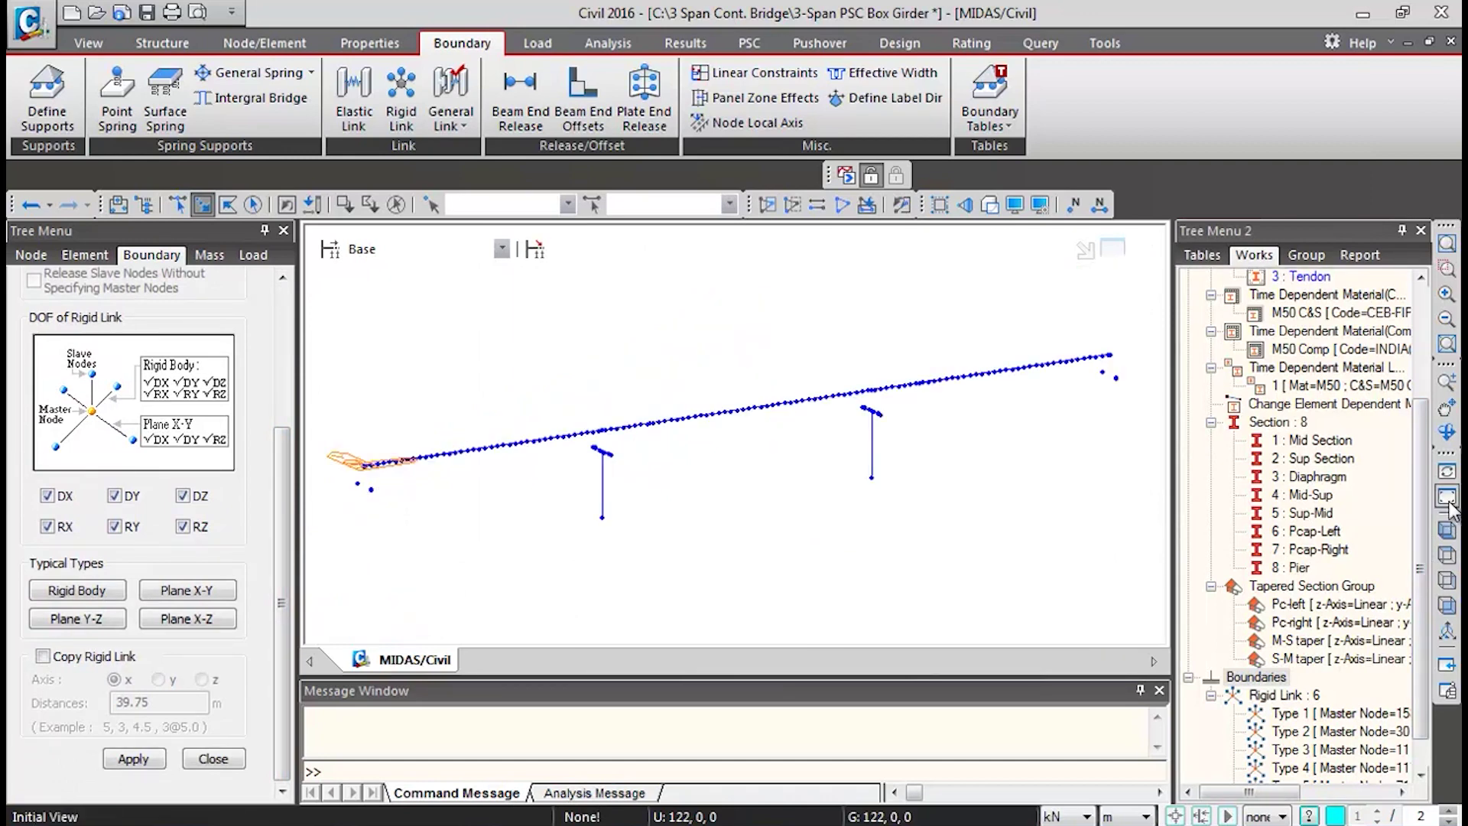
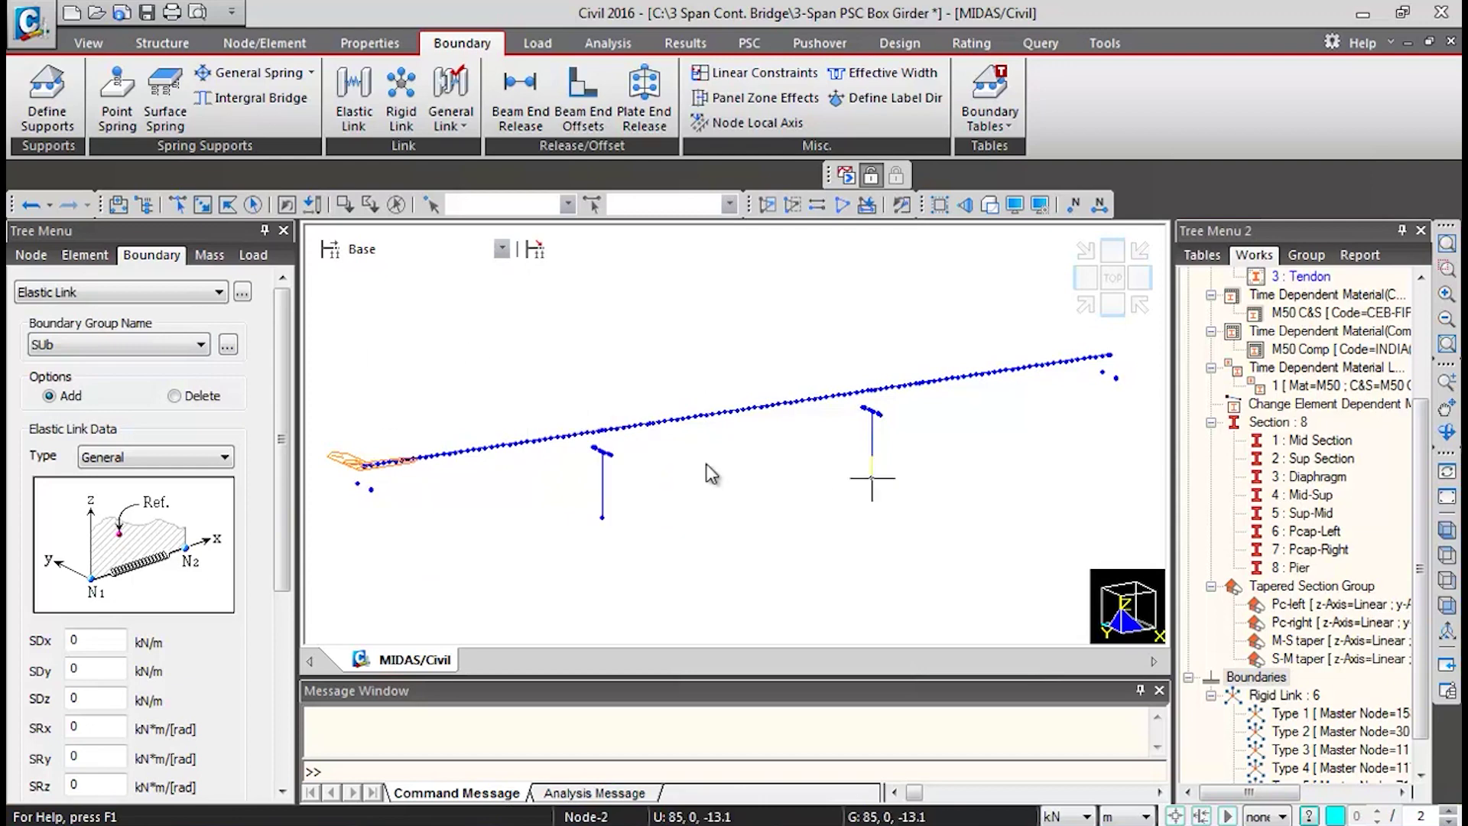
- Set the elastic link's stiffness to 1e+8 kN/m for SDx and 10 kN/m for both SDy and SDz
drag(282, 337, 282, 474)
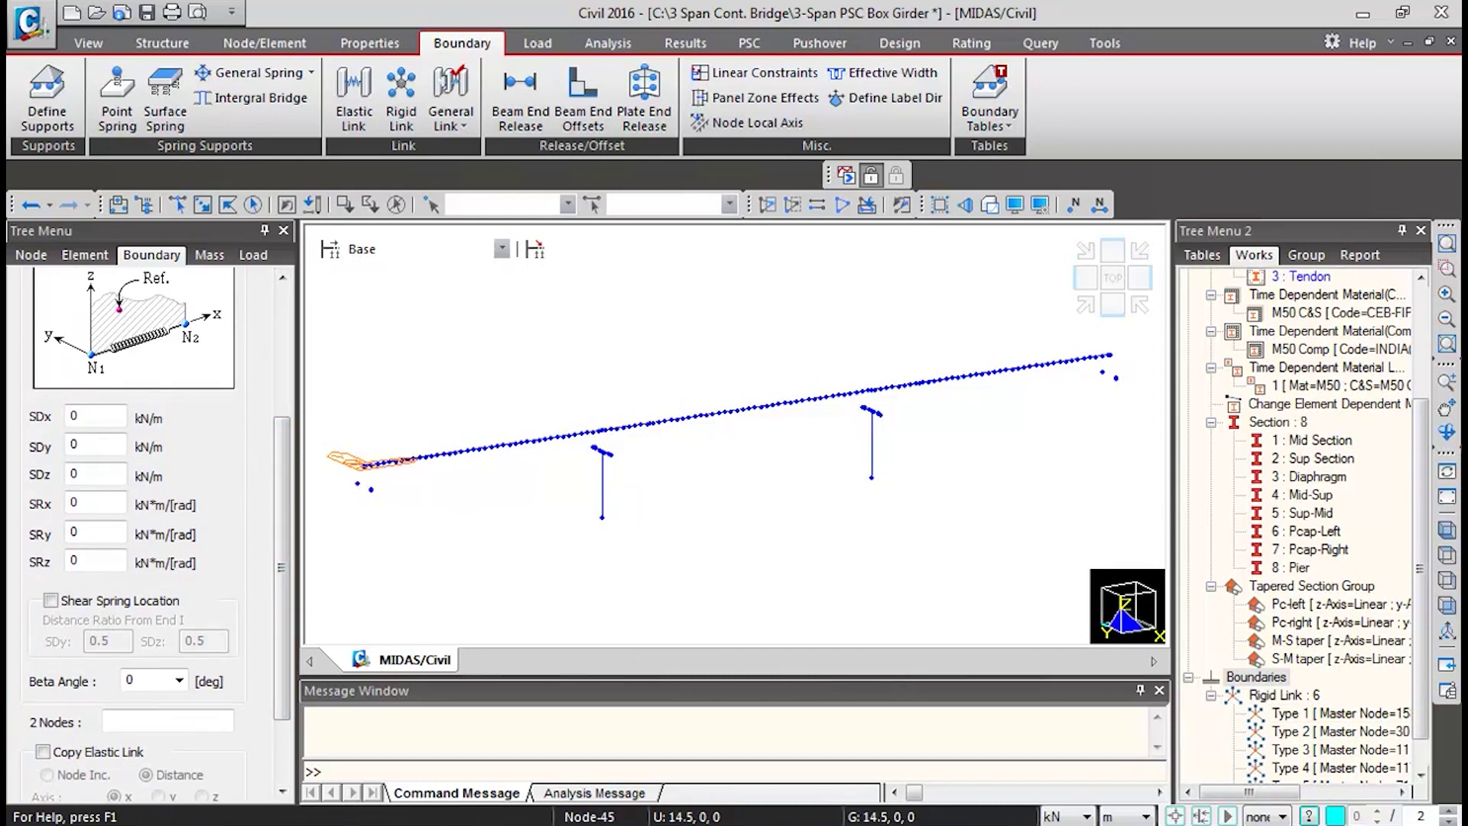
double_click(111, 415)
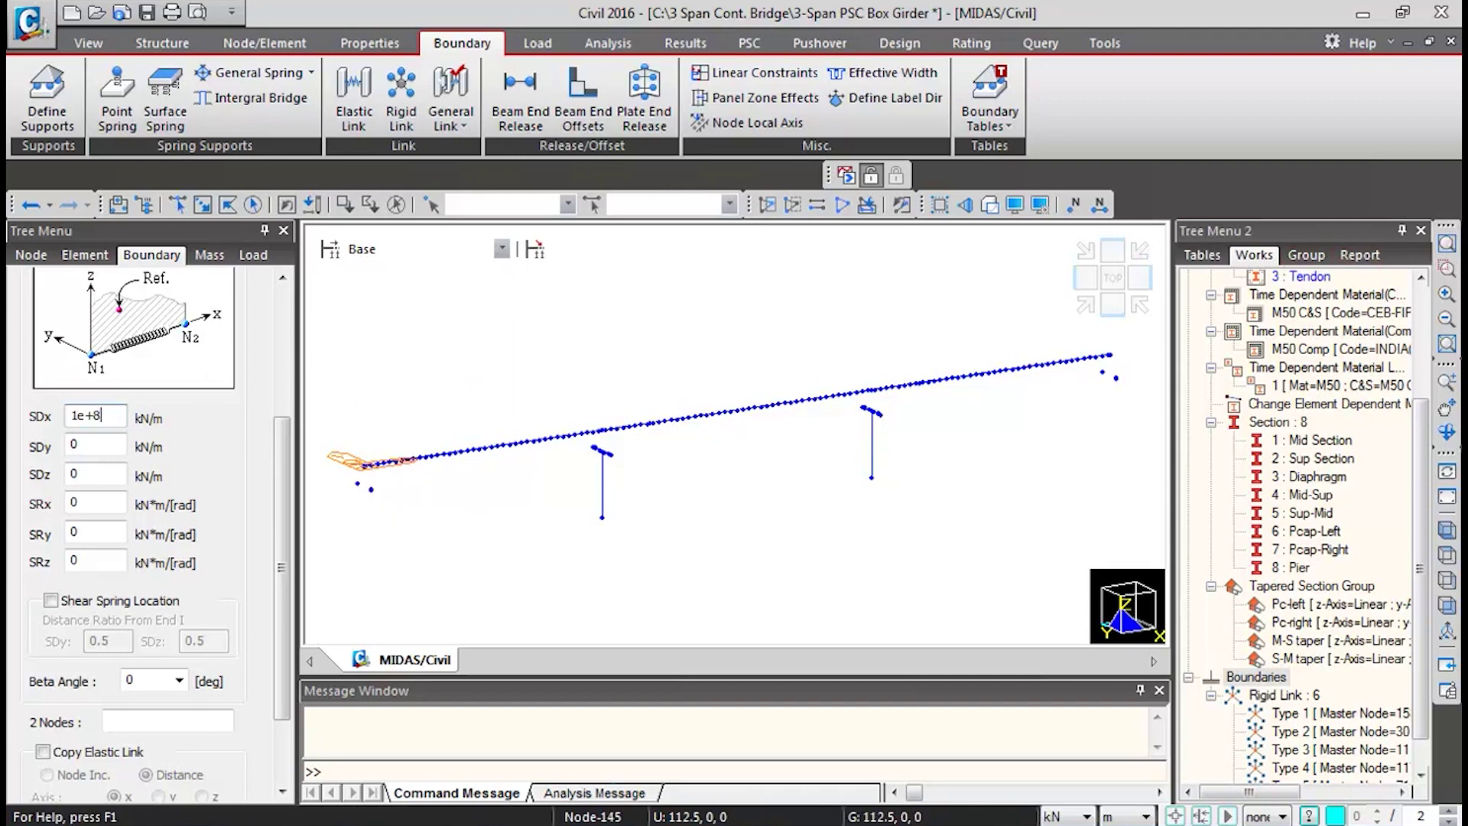
click(1446, 268)
drag(346, 433, 424, 554)
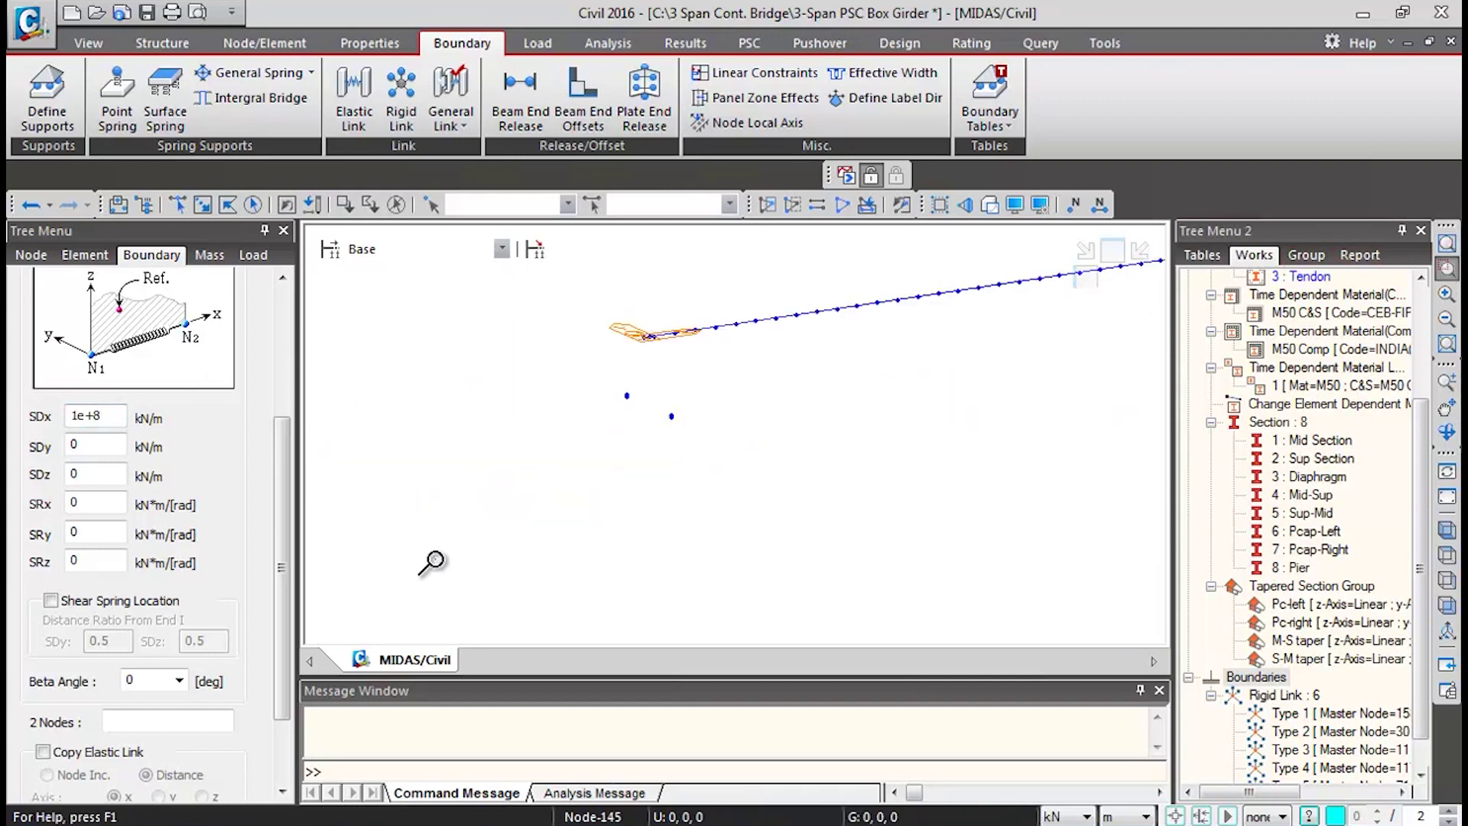
drag(591, 316, 859, 616)
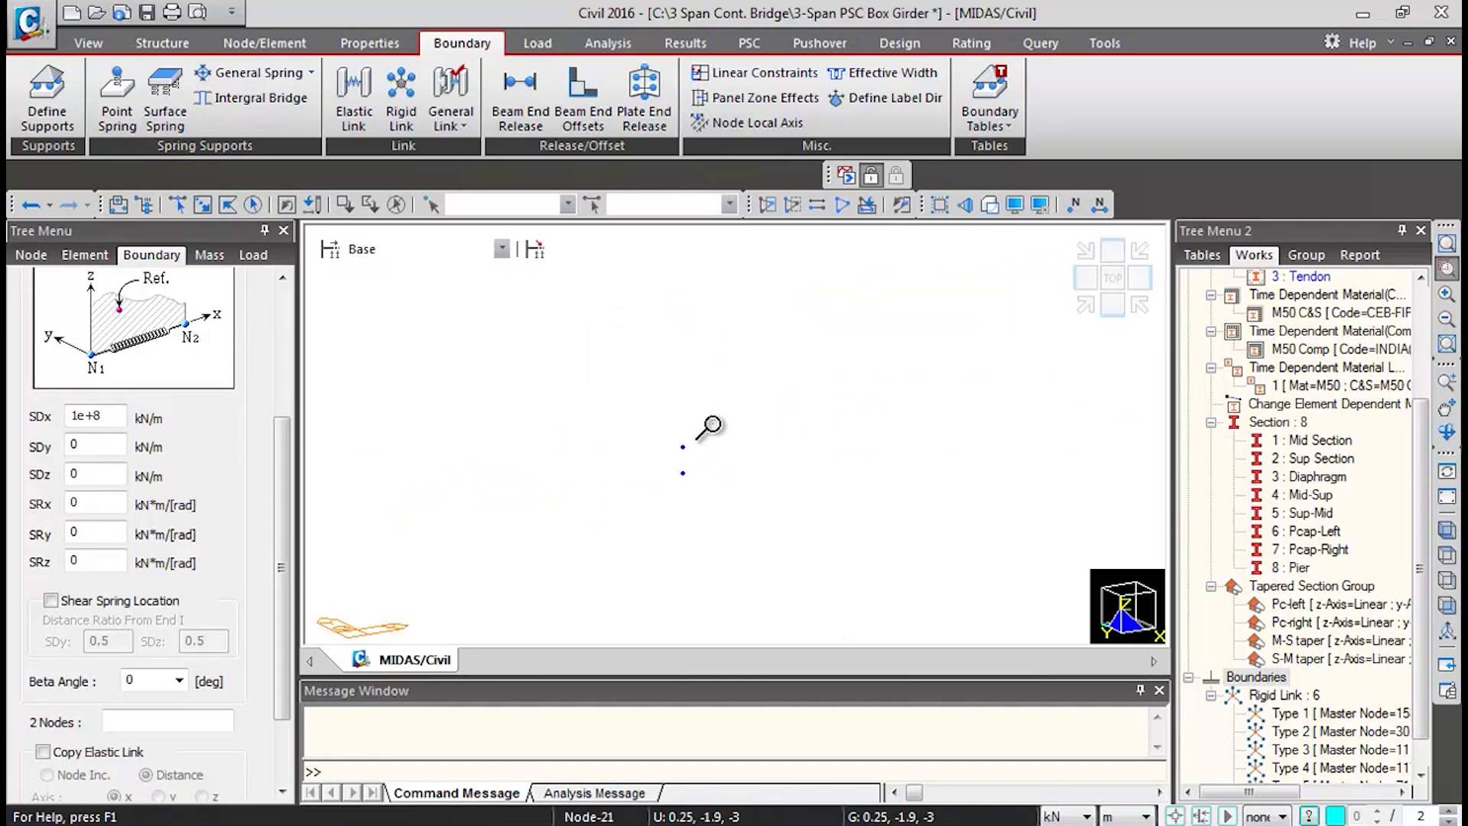
double_click(68, 446)
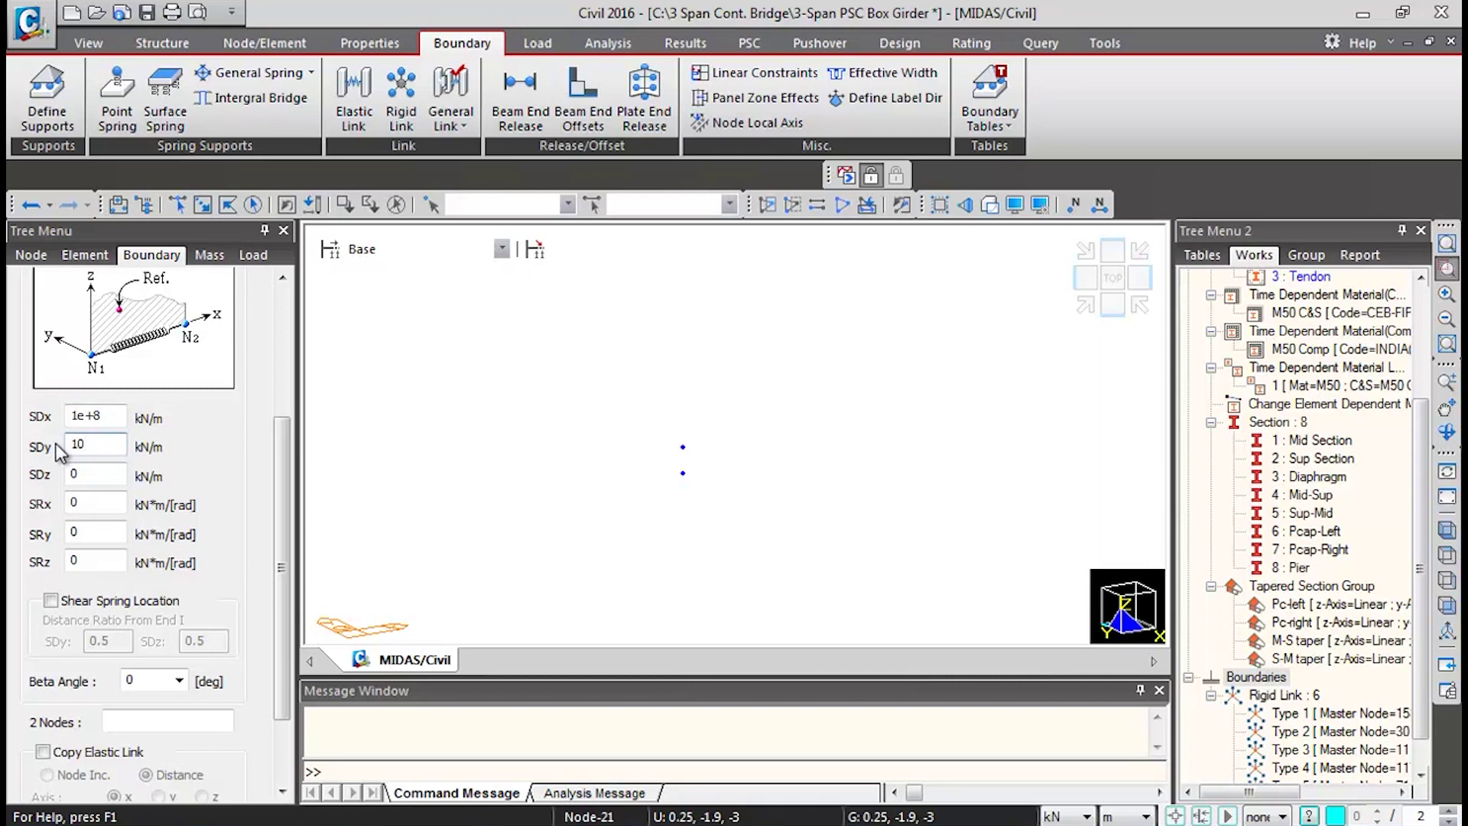
key(Tab)
text(10)
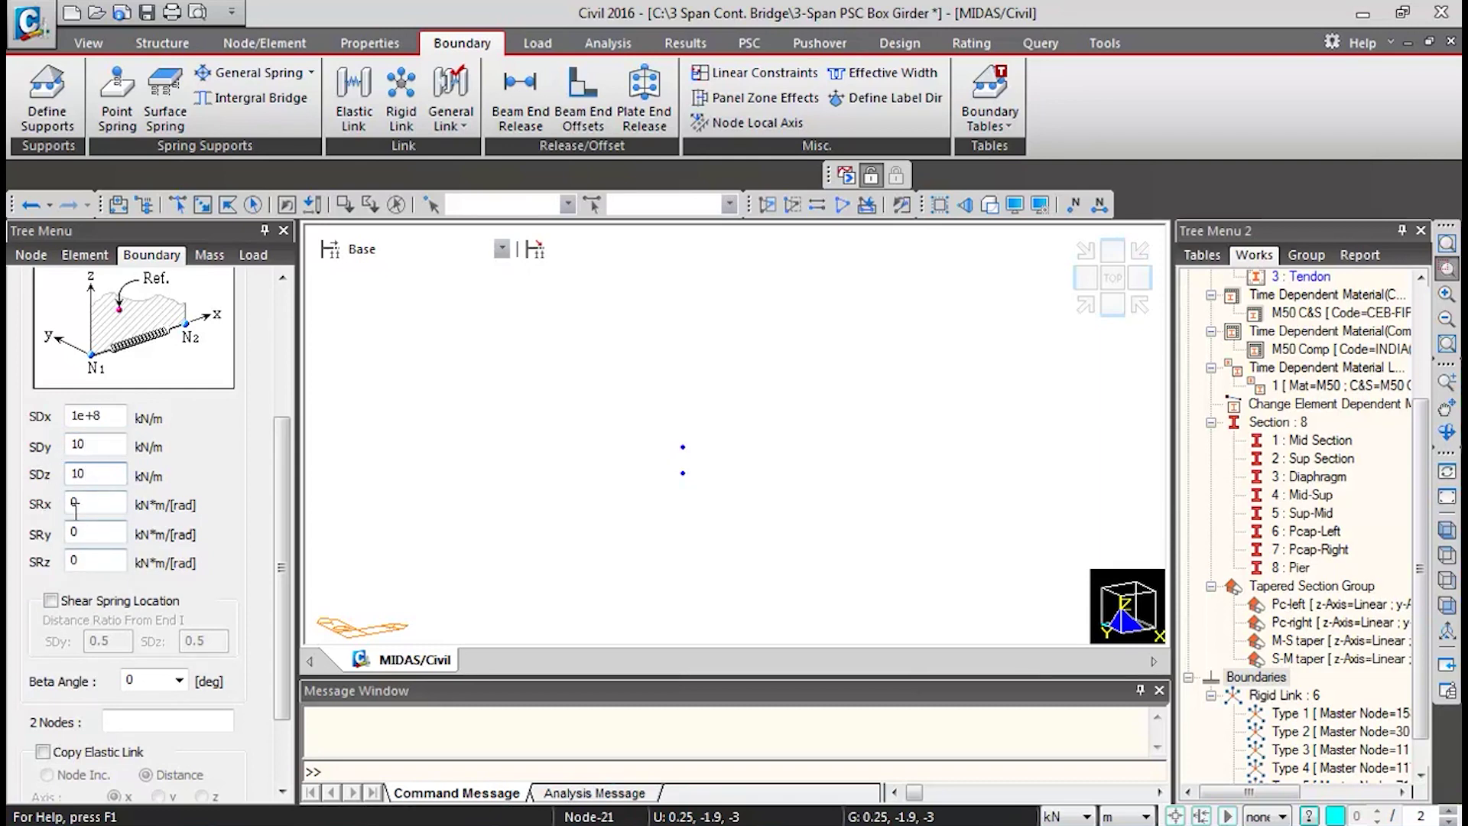
- Link bearing node 21 at the girder's start to the node below it, copying the link along x at distances 84.75,39.75 m
drag(282, 451, 273, 520)
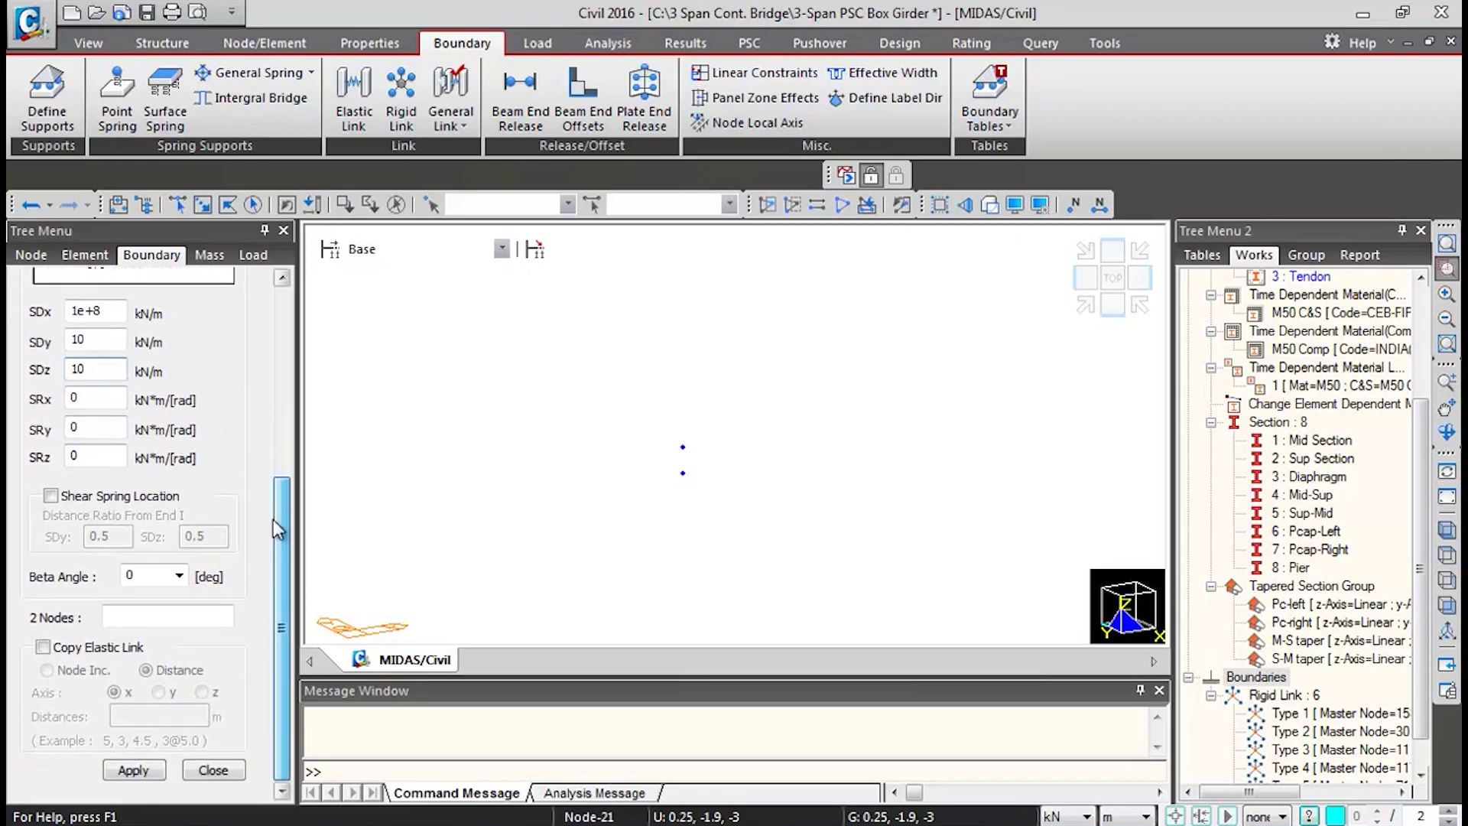
click(102, 650)
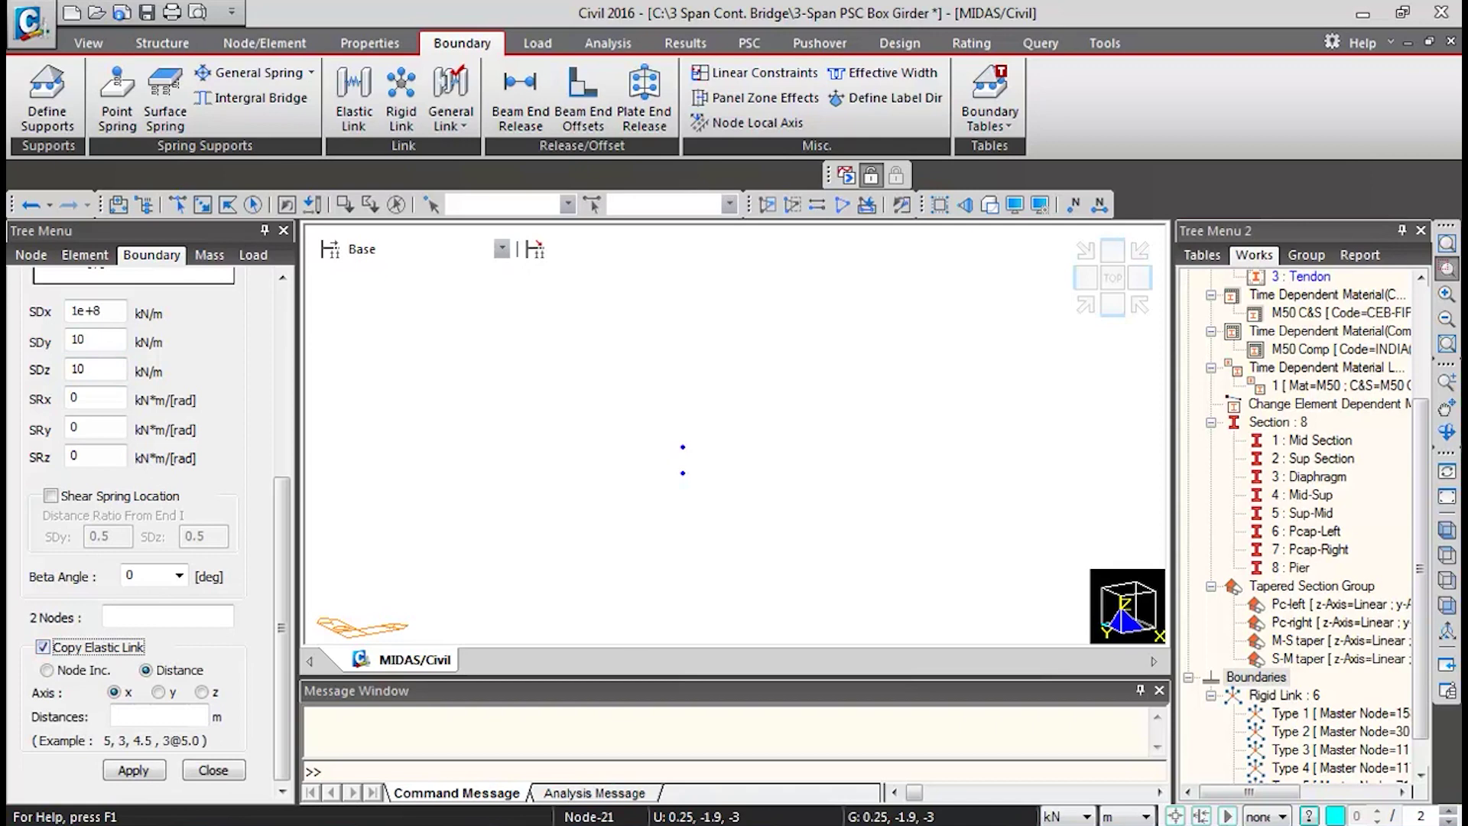
click(156, 714)
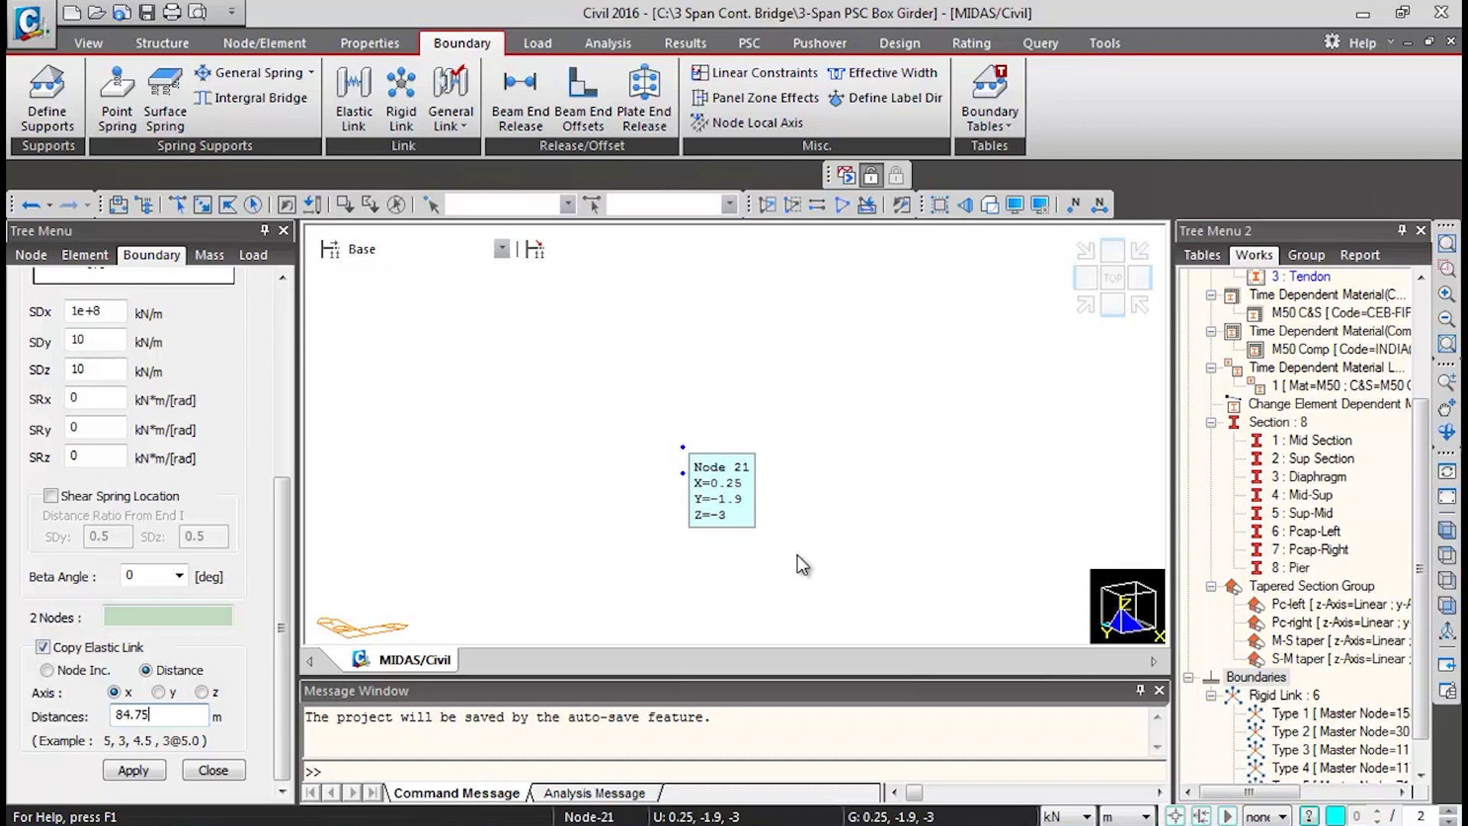
text(.75)
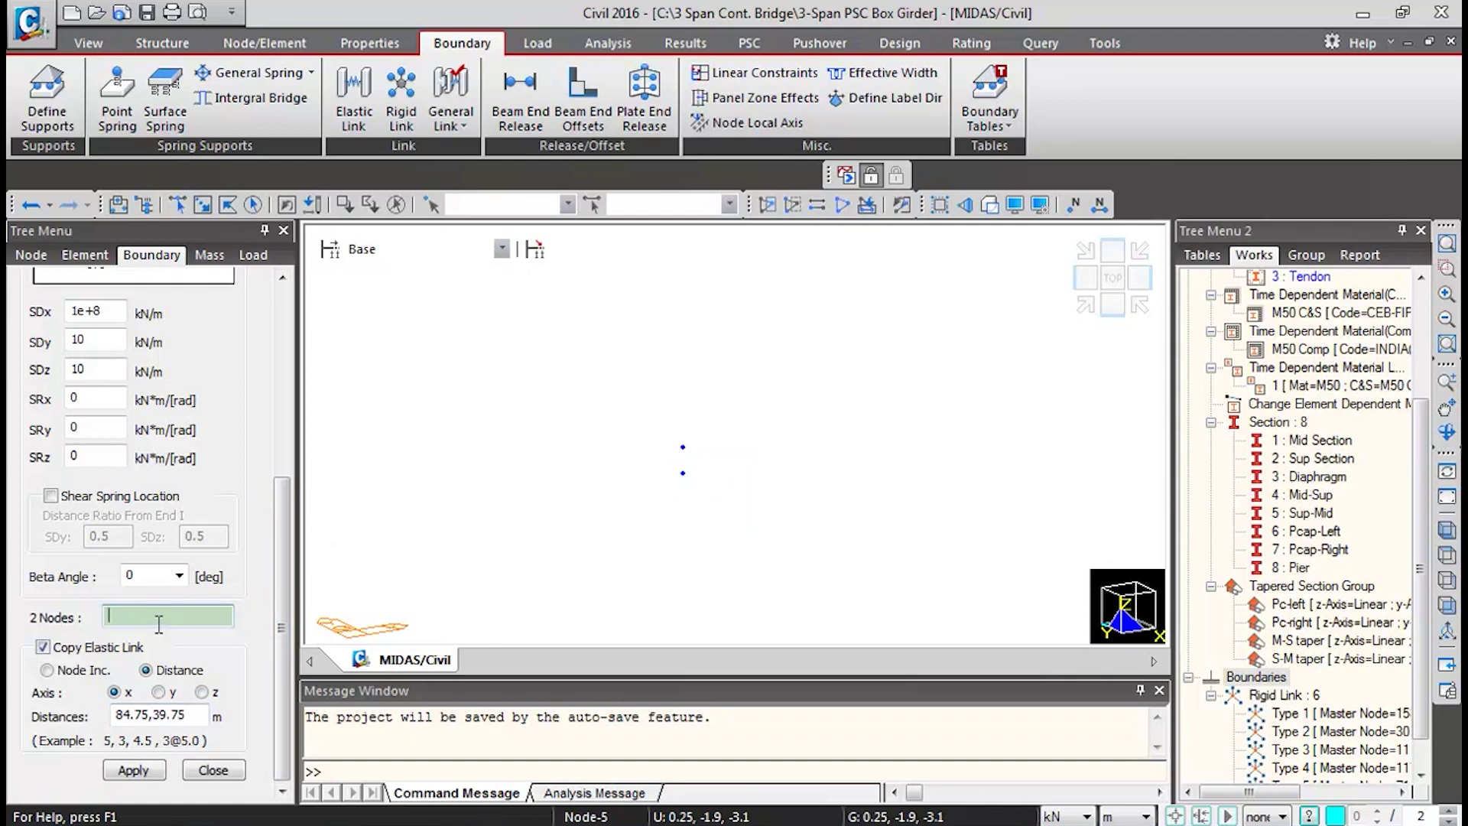
click(683, 446)
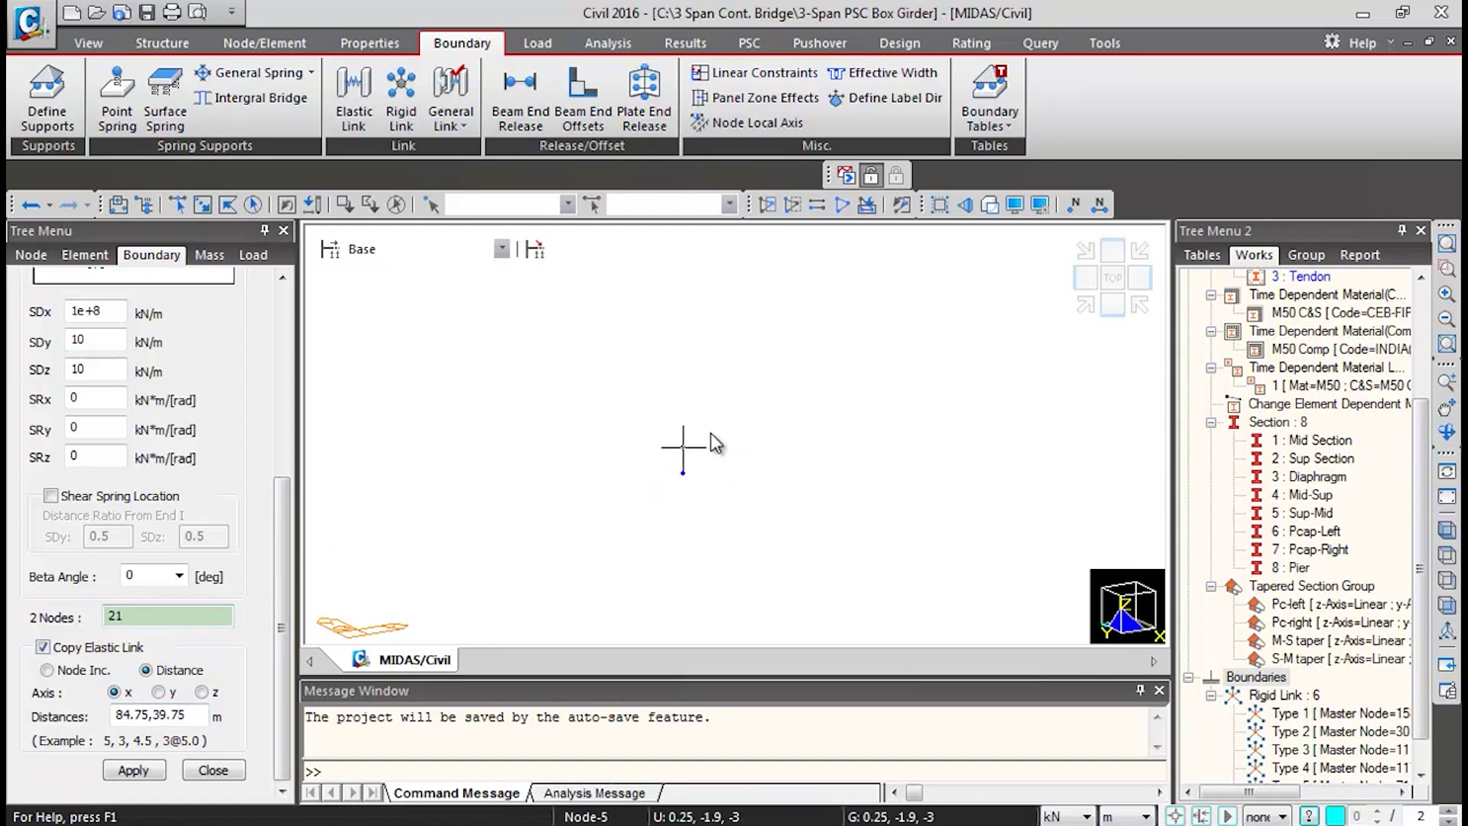
click(682, 473)
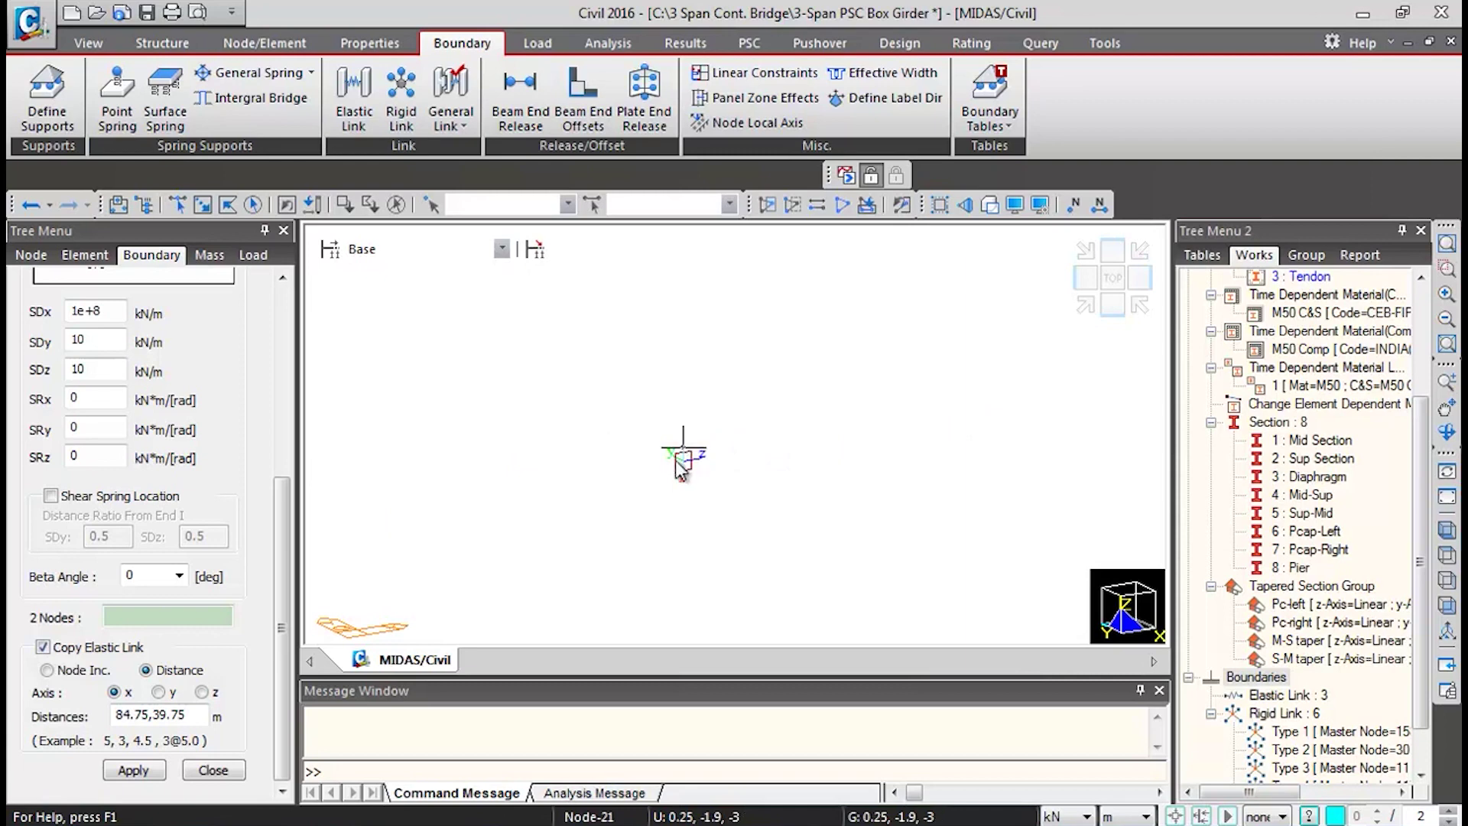
- Set the elastic link's SDy stiffness to 1e+8 kN/m for the other bearing at the girder's start
click(1114, 279)
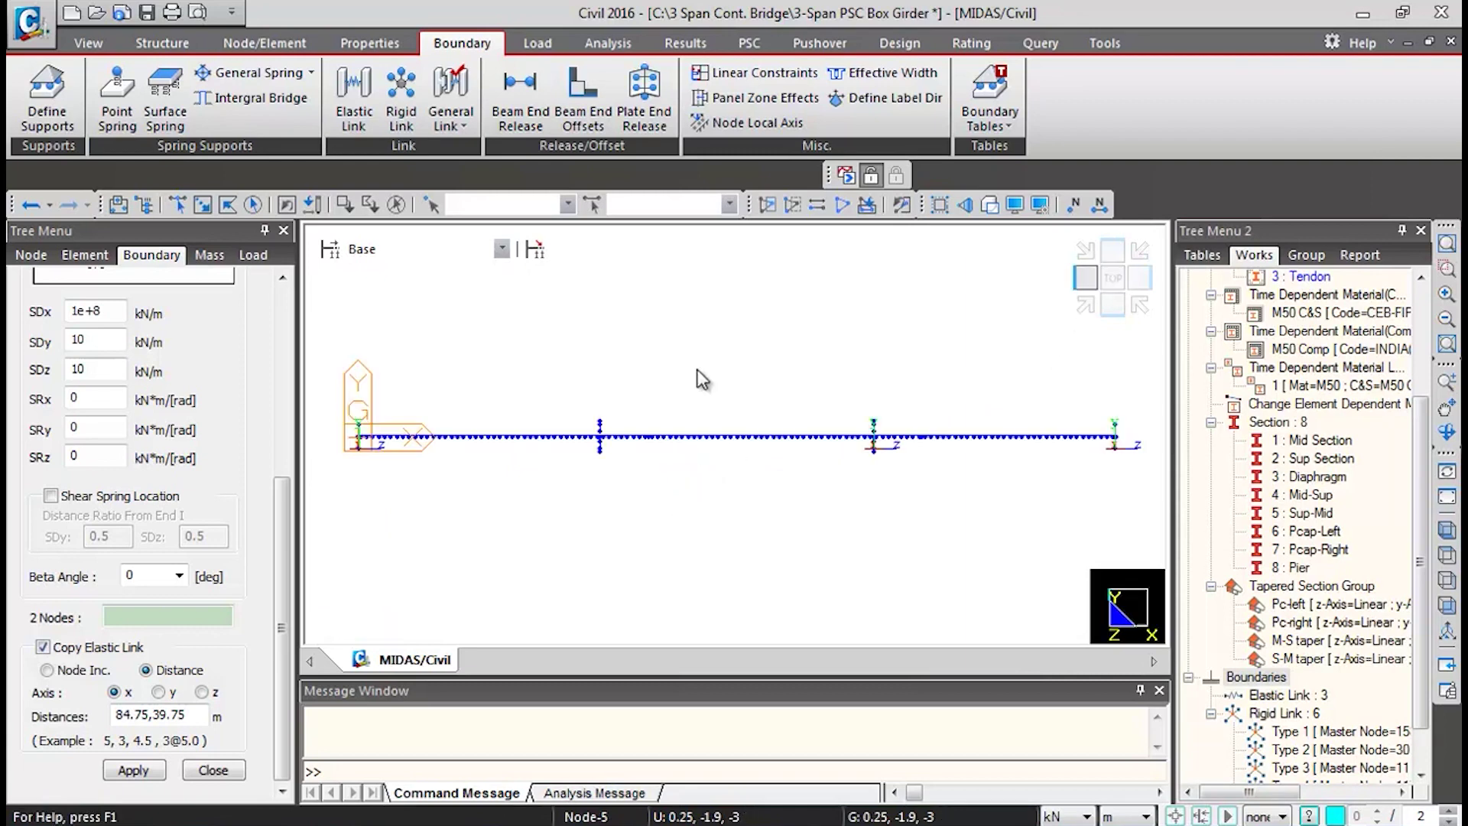
click(1447, 268)
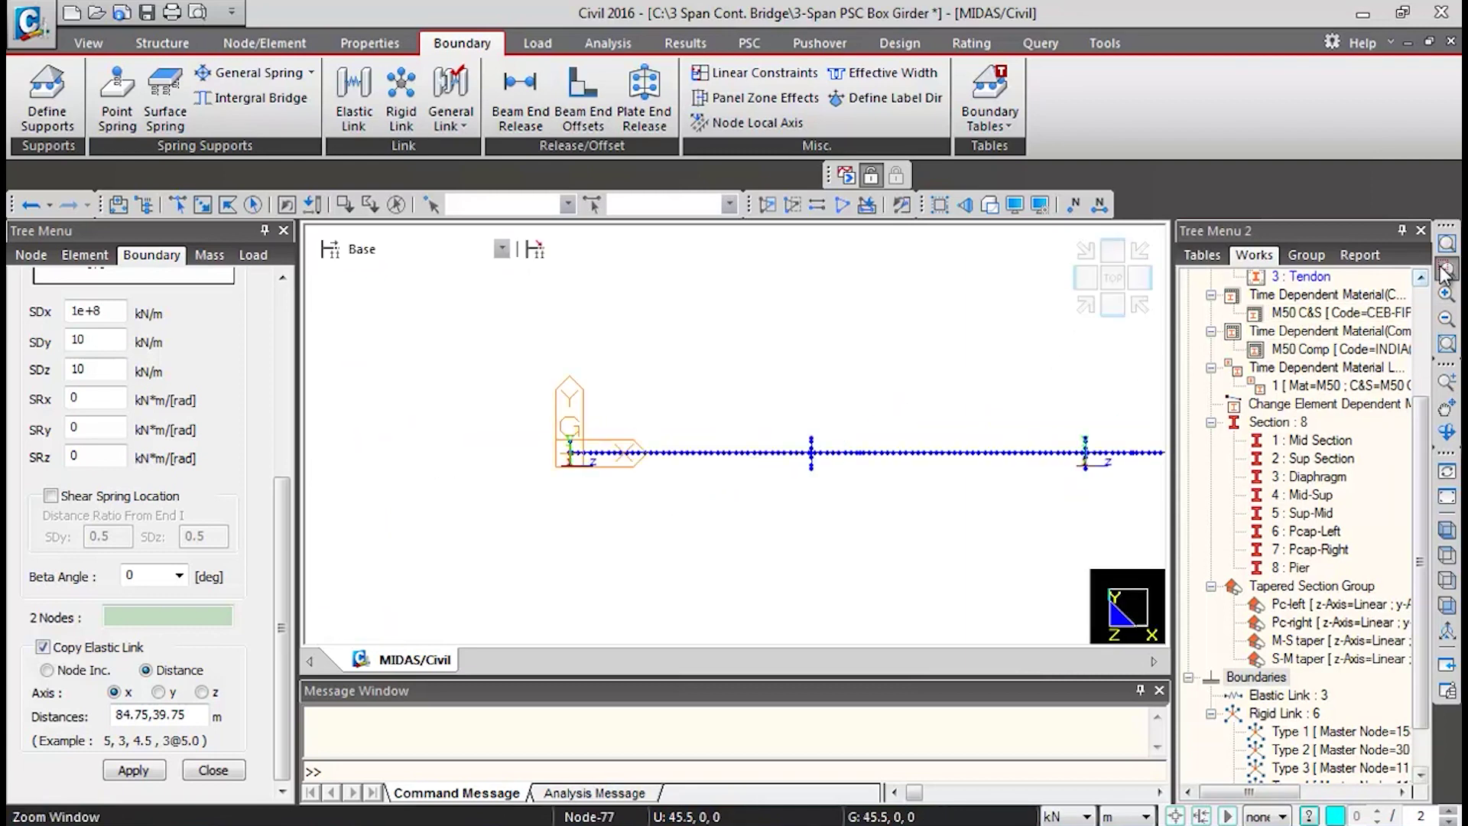
drag(524, 414, 606, 514)
drag(659, 411, 771, 511)
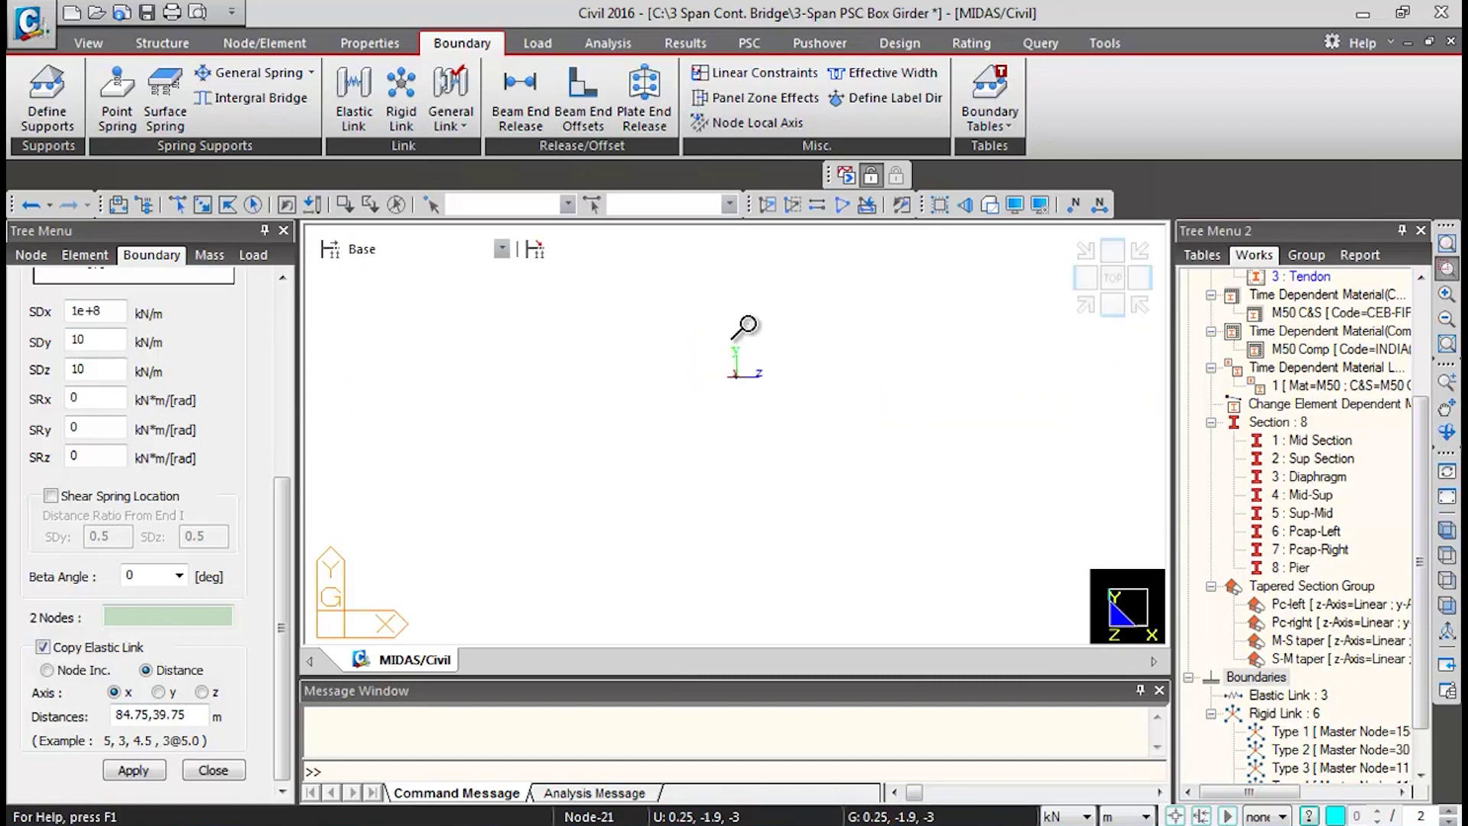
click(1112, 278)
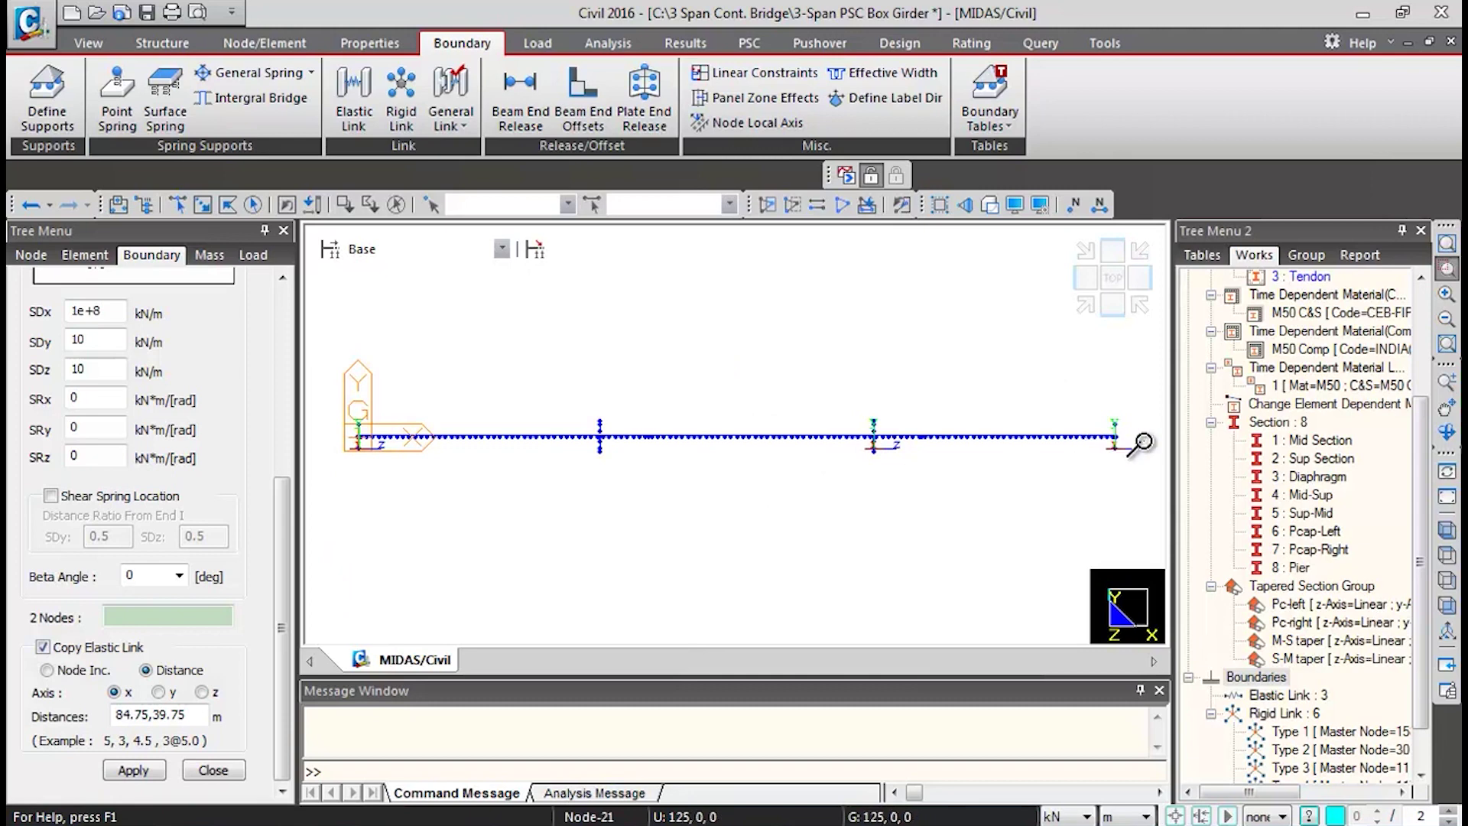
click(1081, 309)
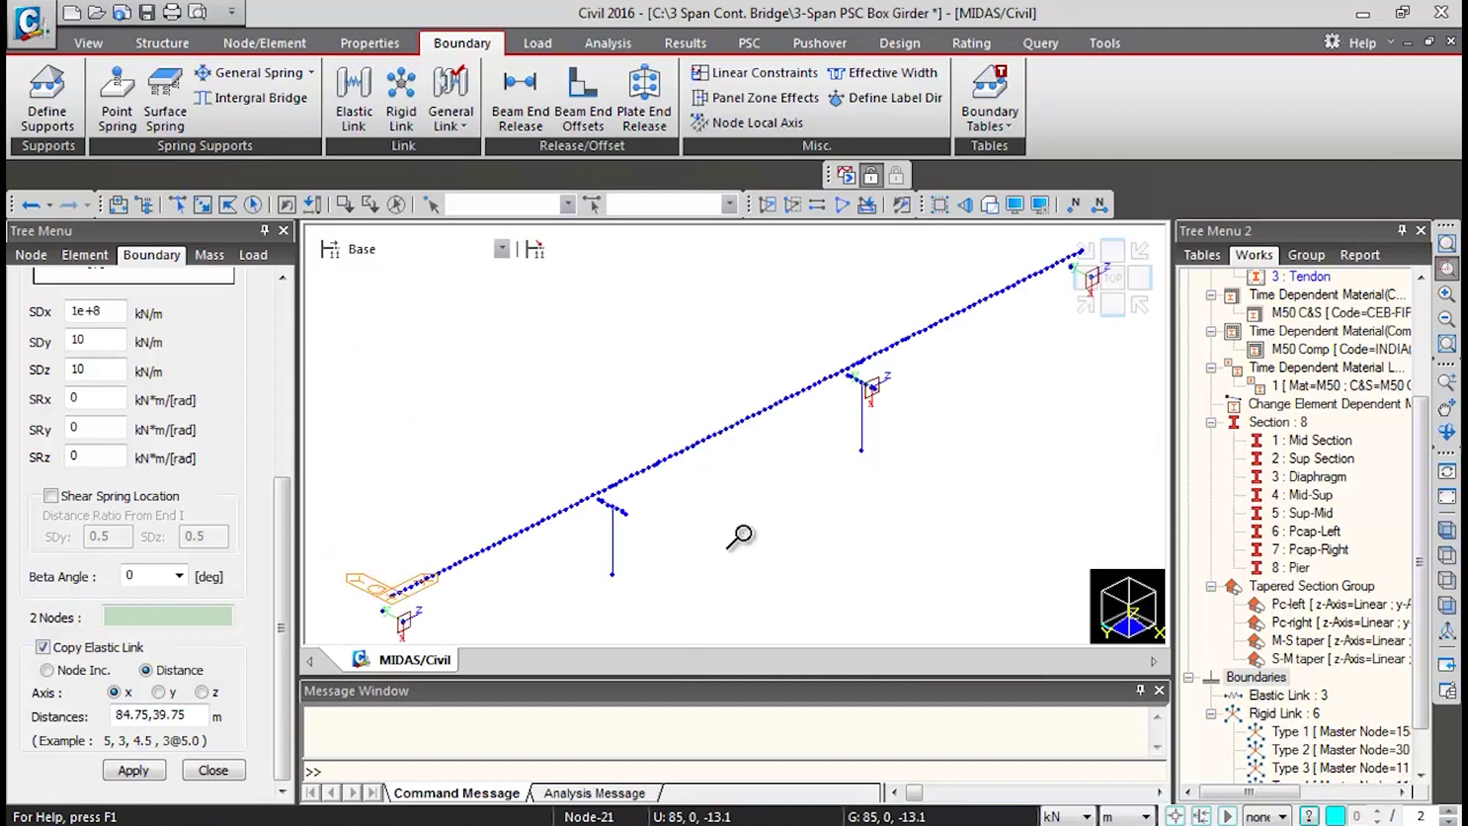
drag(377, 591, 405, 635)
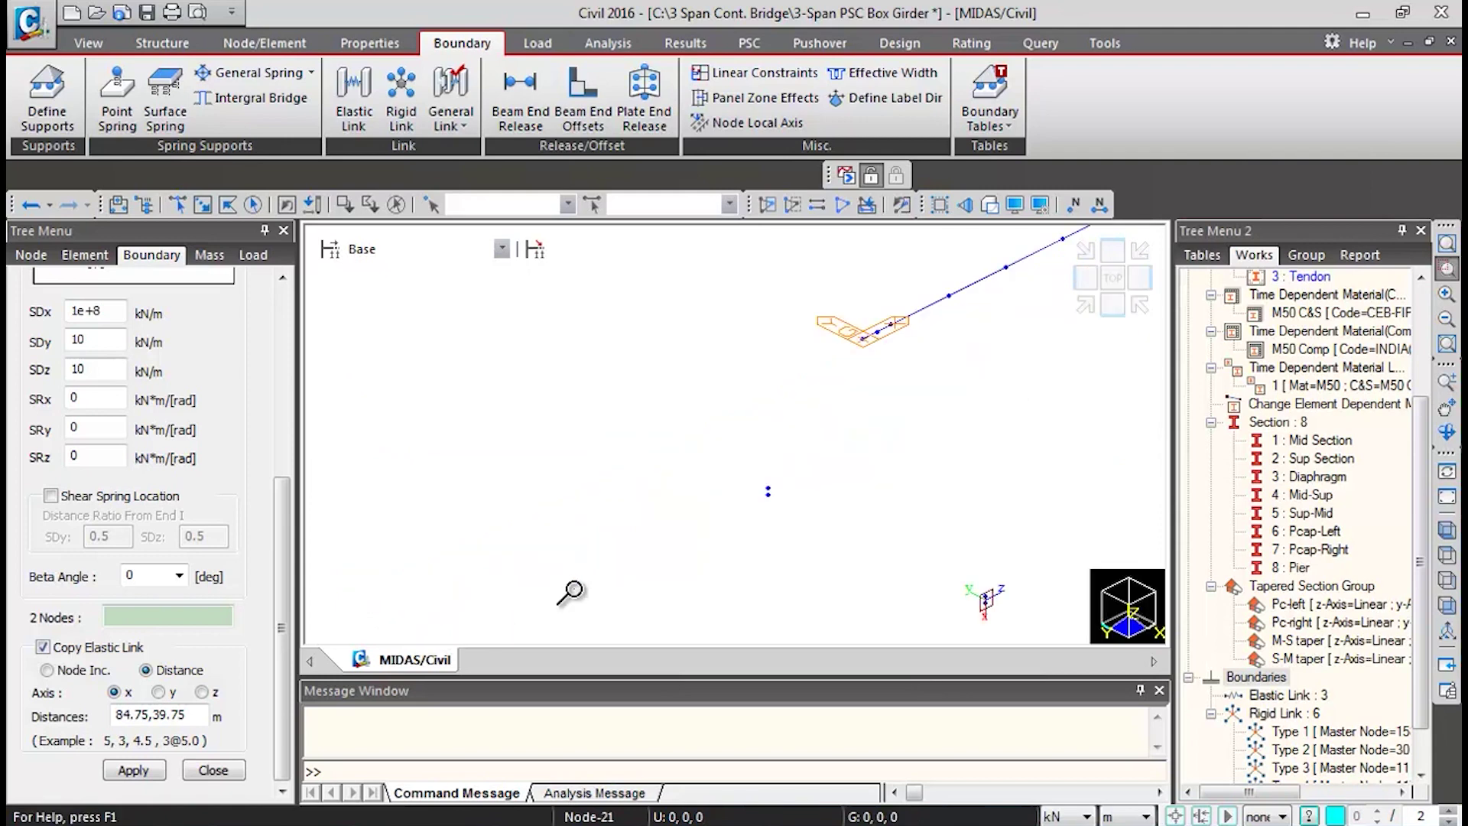
drag(728, 389, 822, 555)
drag(283, 572, 274, 400)
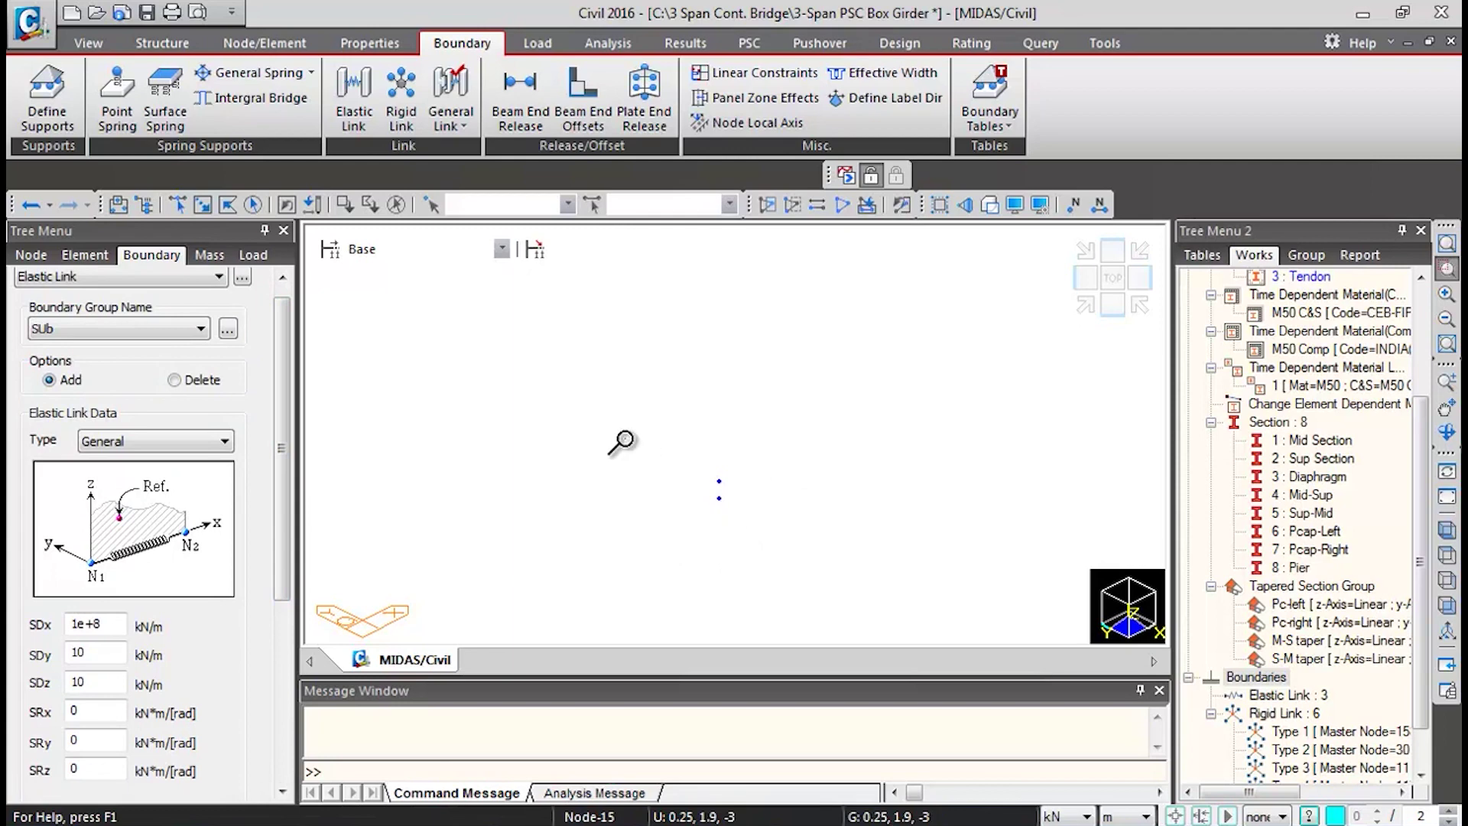
double_click(100, 653)
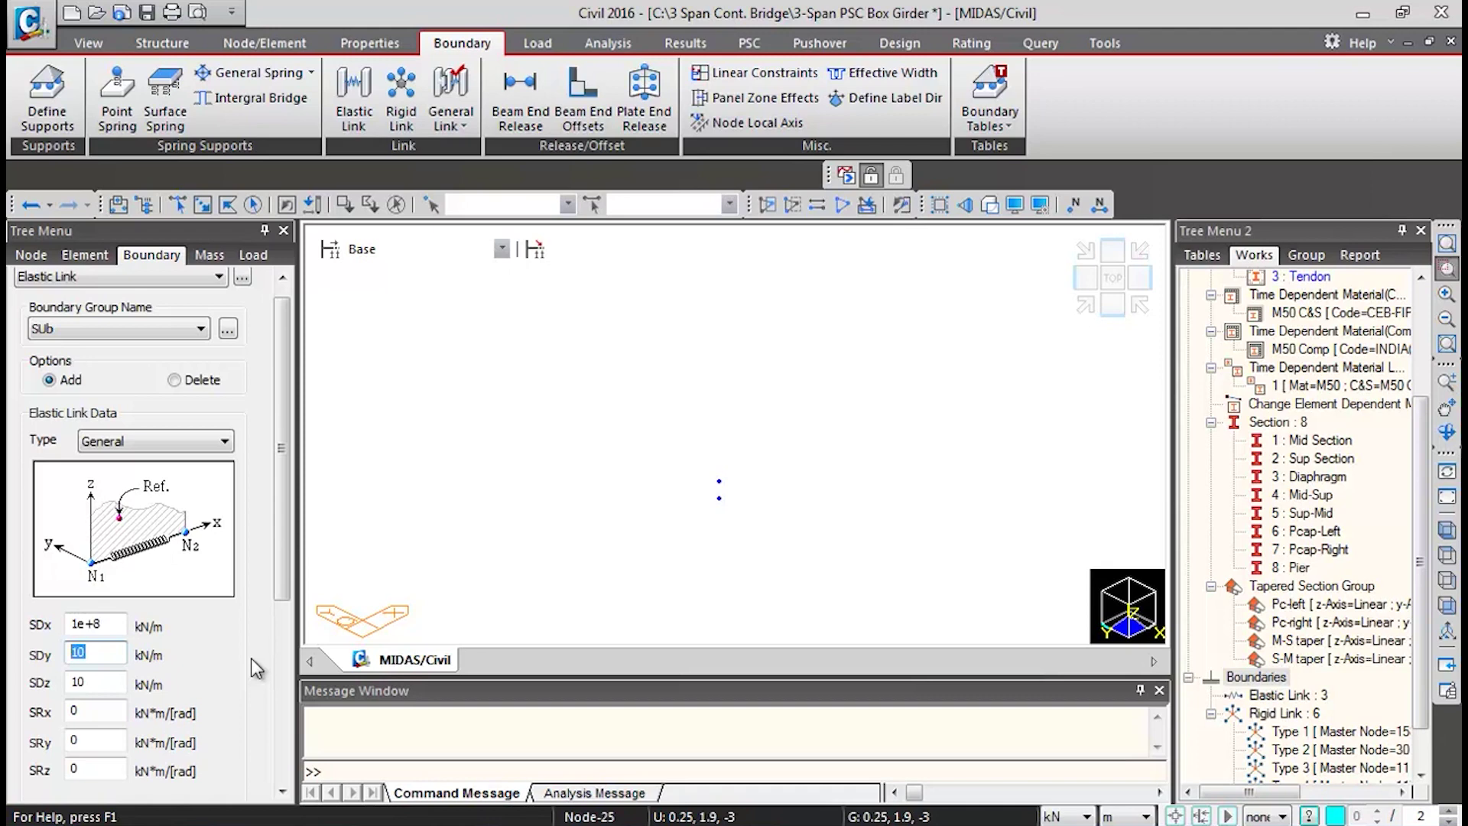
text(1e+8)
- Link the two bearing nodes at y = 1.9 at the girder's start, with copies along x at 84.75,39.75 m
drag(286, 391, 270, 589)
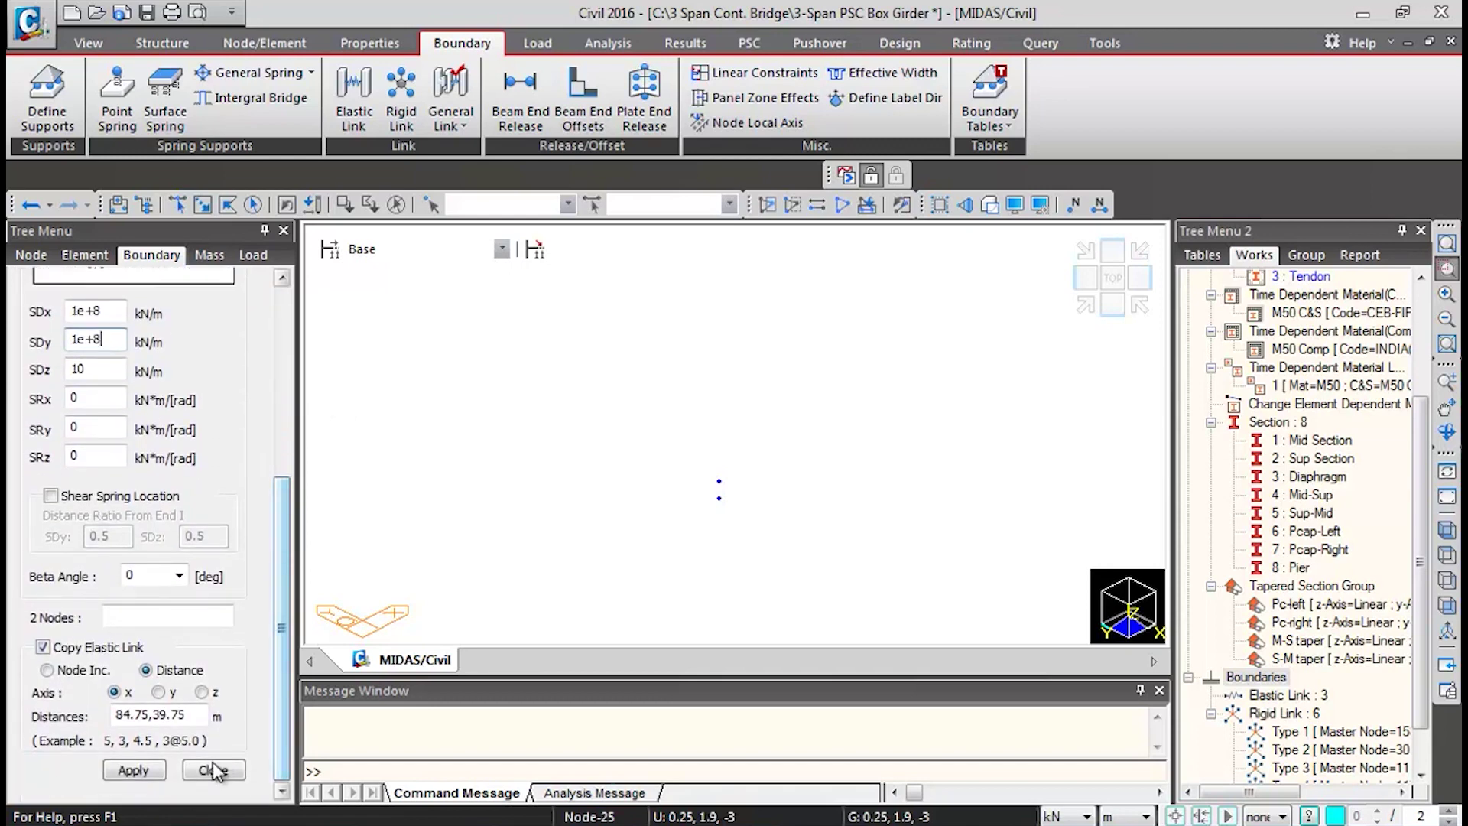
click(167, 618)
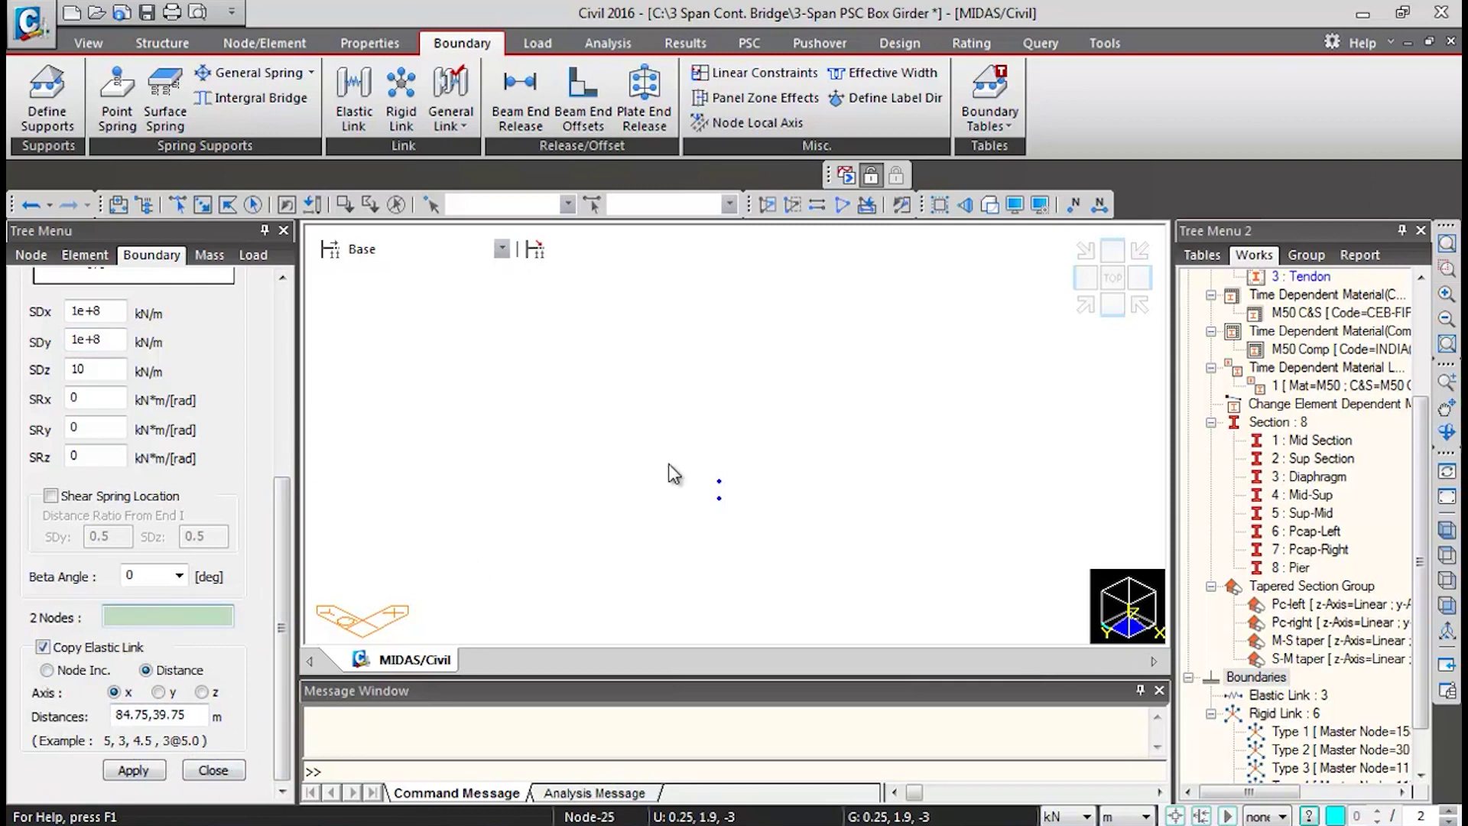
click(718, 481)
click(715, 497)
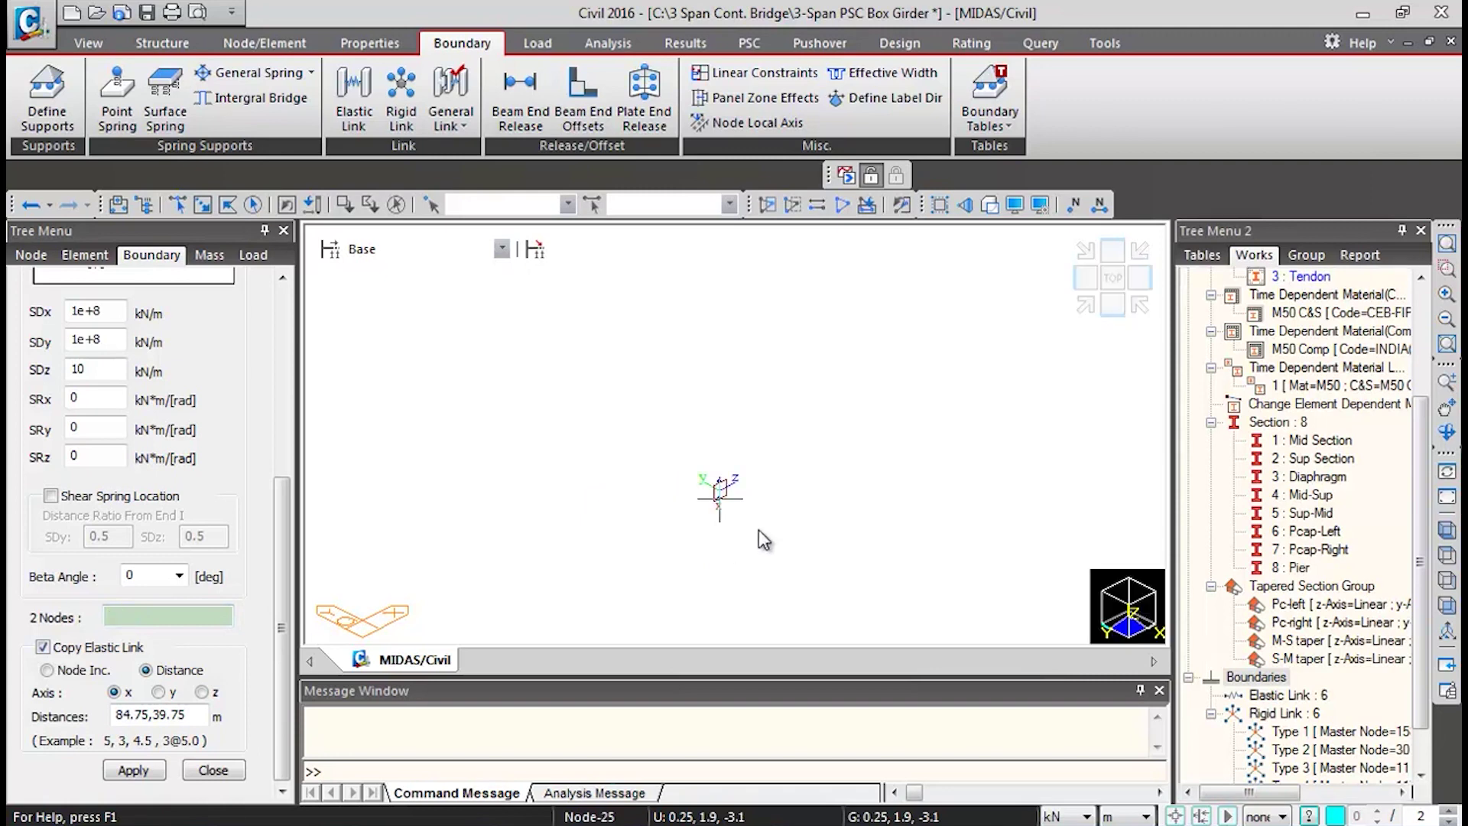
- Set the elastic link's SDz stiffness to 1e+8 kN/m for the bearing on the first pier
click(1086, 310)
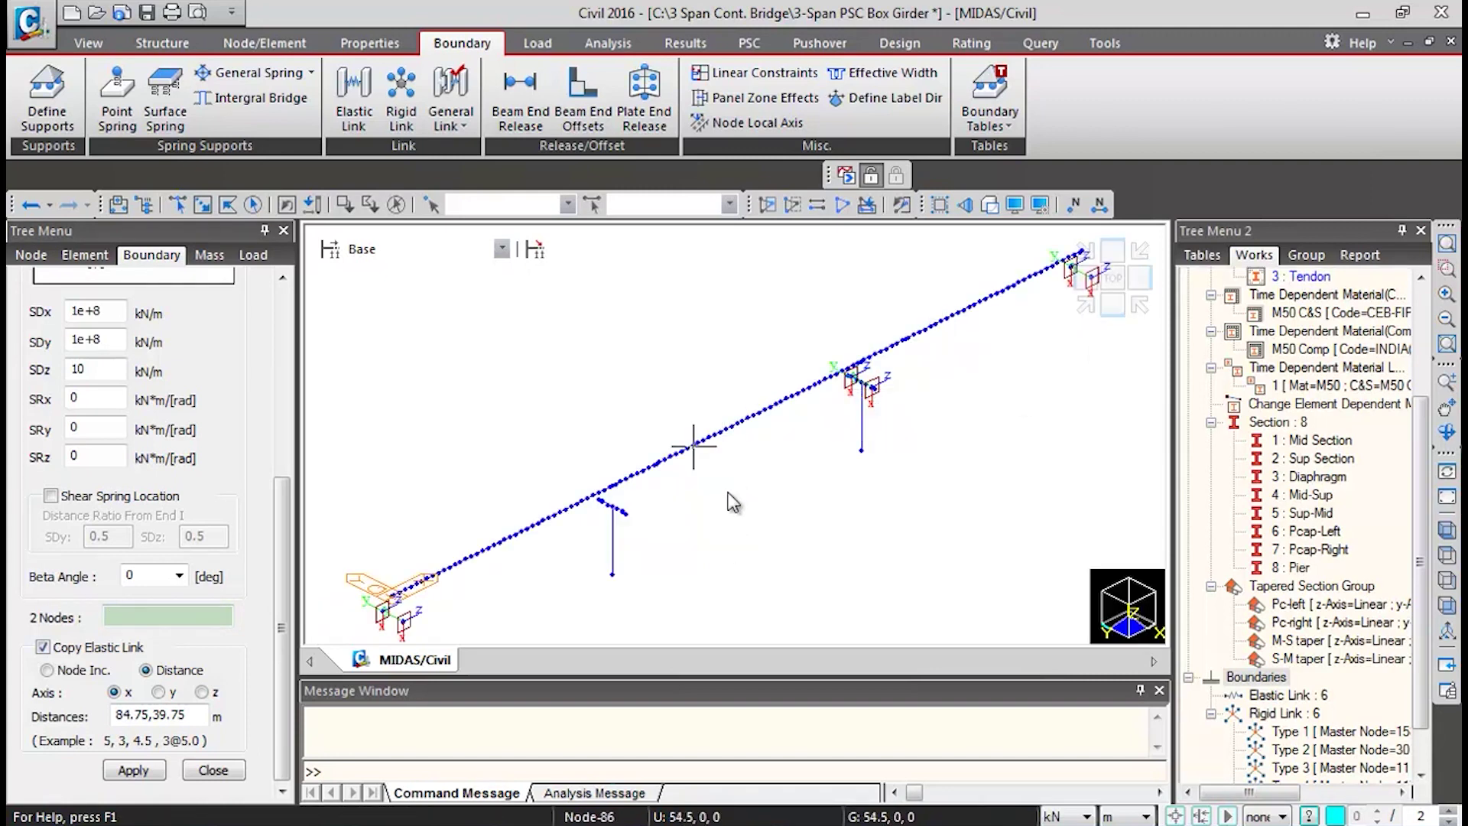
click(1448, 268)
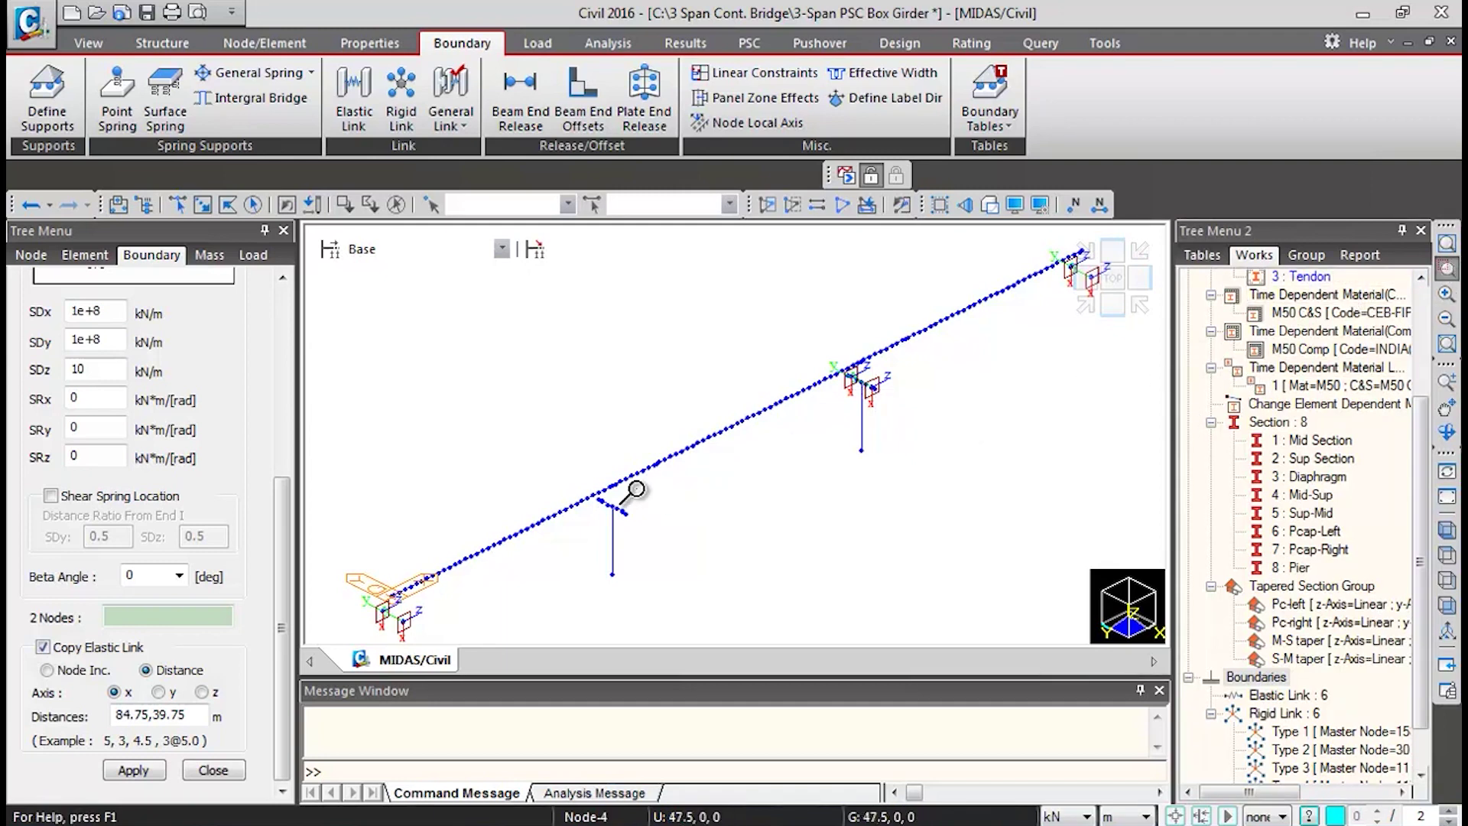
drag(583, 461, 622, 522)
drag(672, 382, 806, 587)
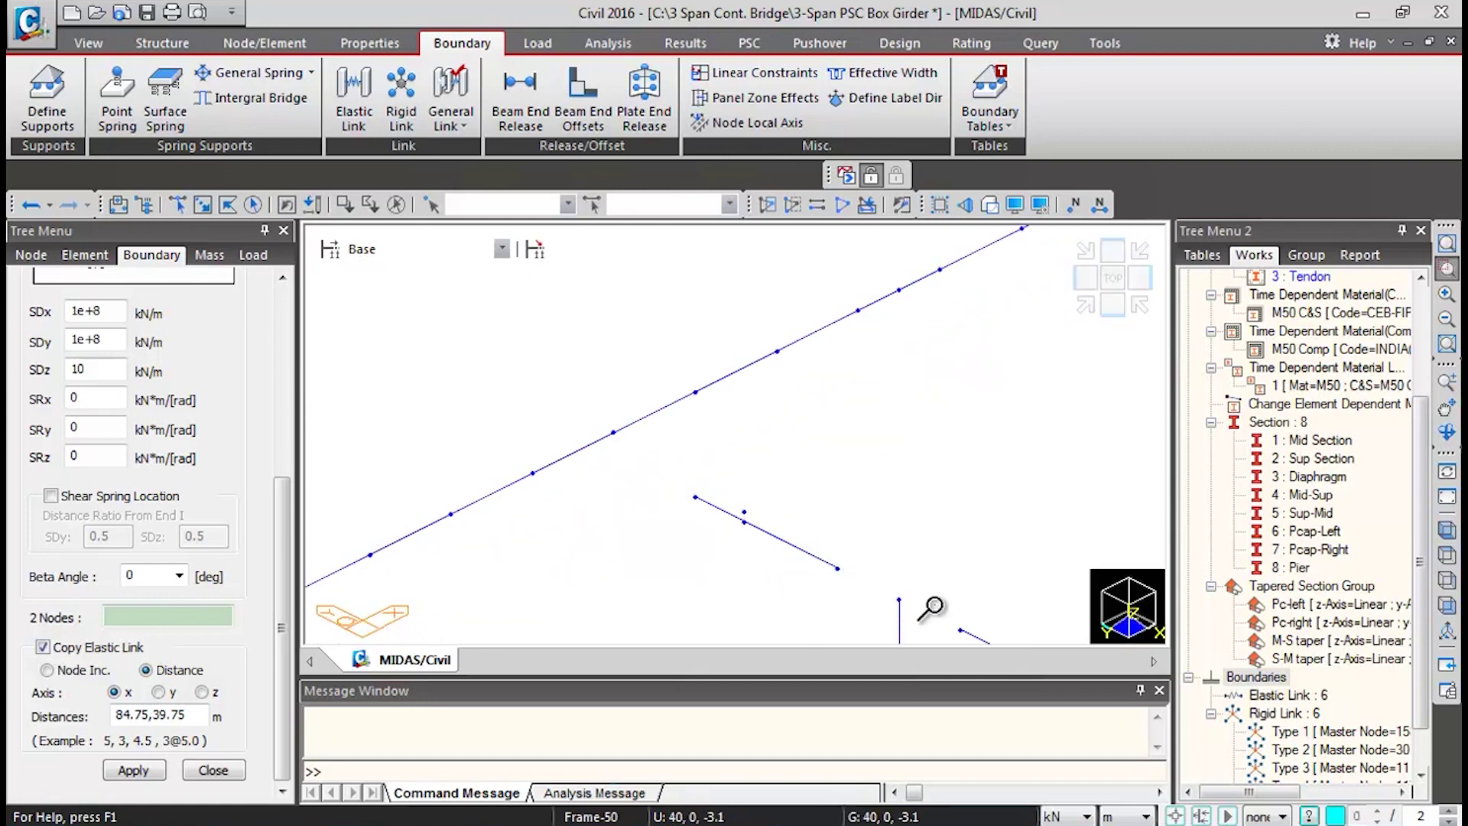
drag(698, 430, 821, 607)
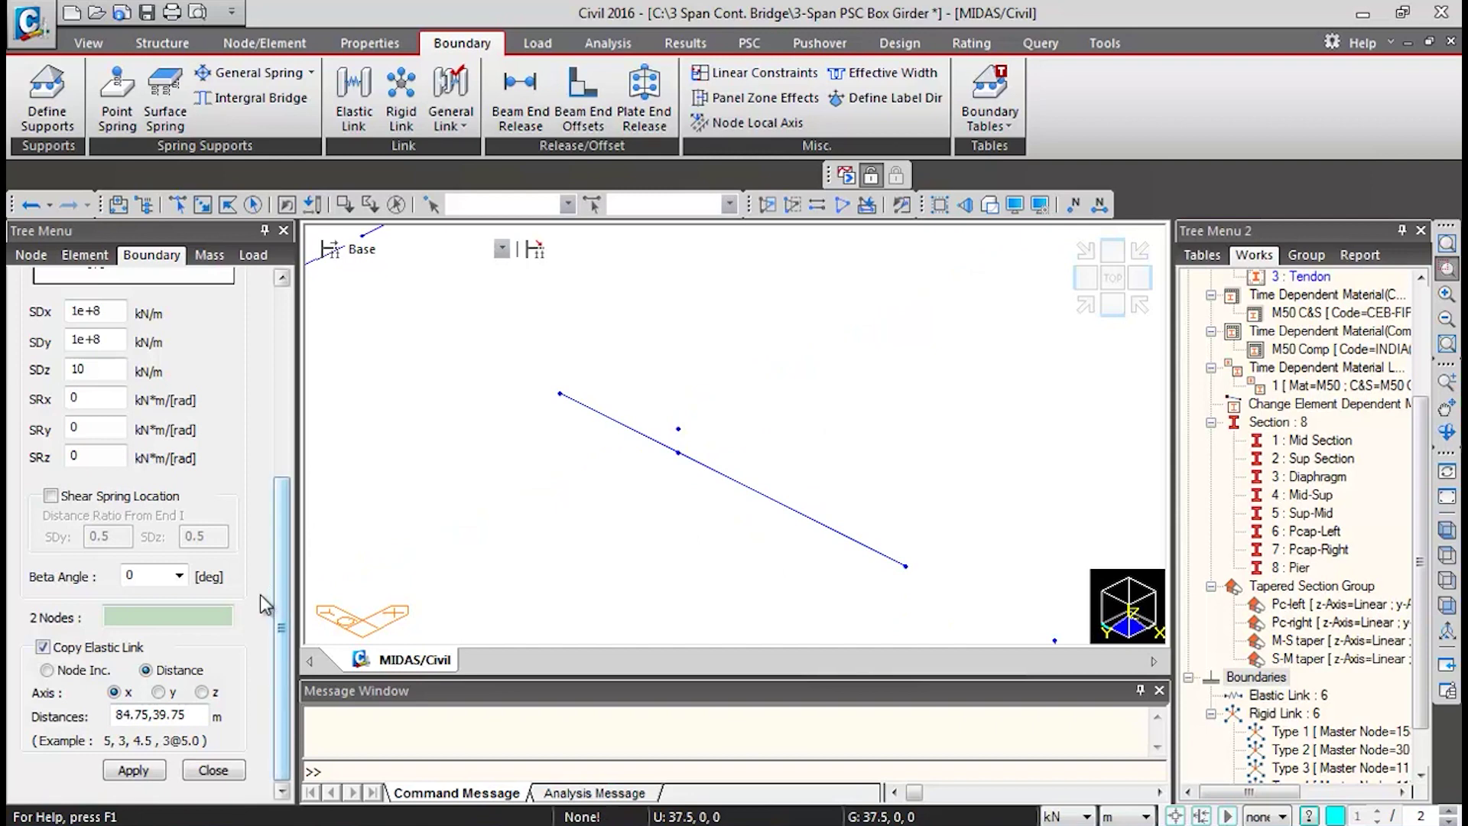
scroll(285, 599, up, 3)
drag(99, 449, 19, 446)
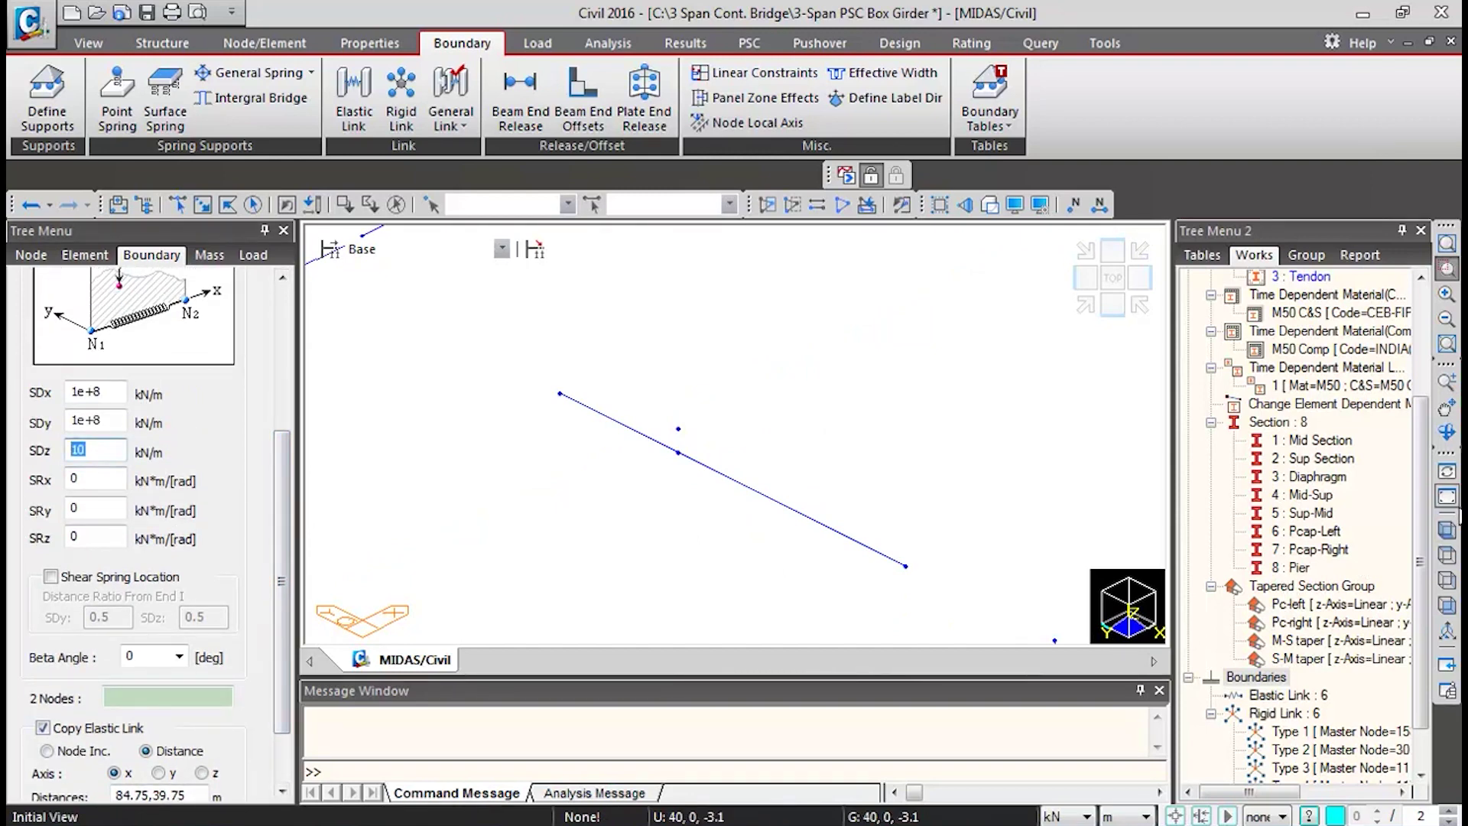
text(1)
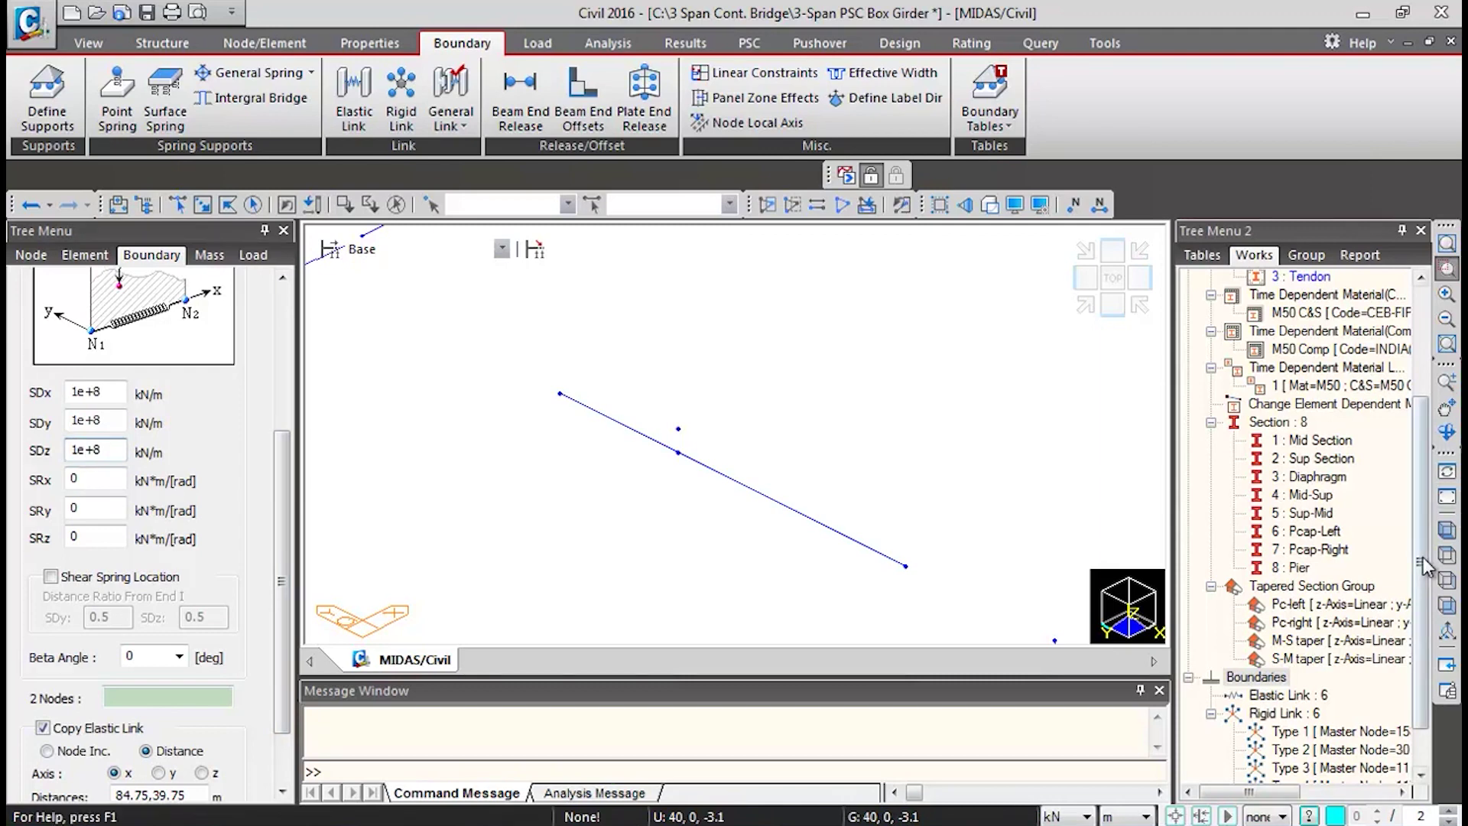
- Turn off copying of the elastic link and link bearing node 26 on the first pier to the pier cap node below it
drag(278, 524, 279, 569)
click(181, 618)
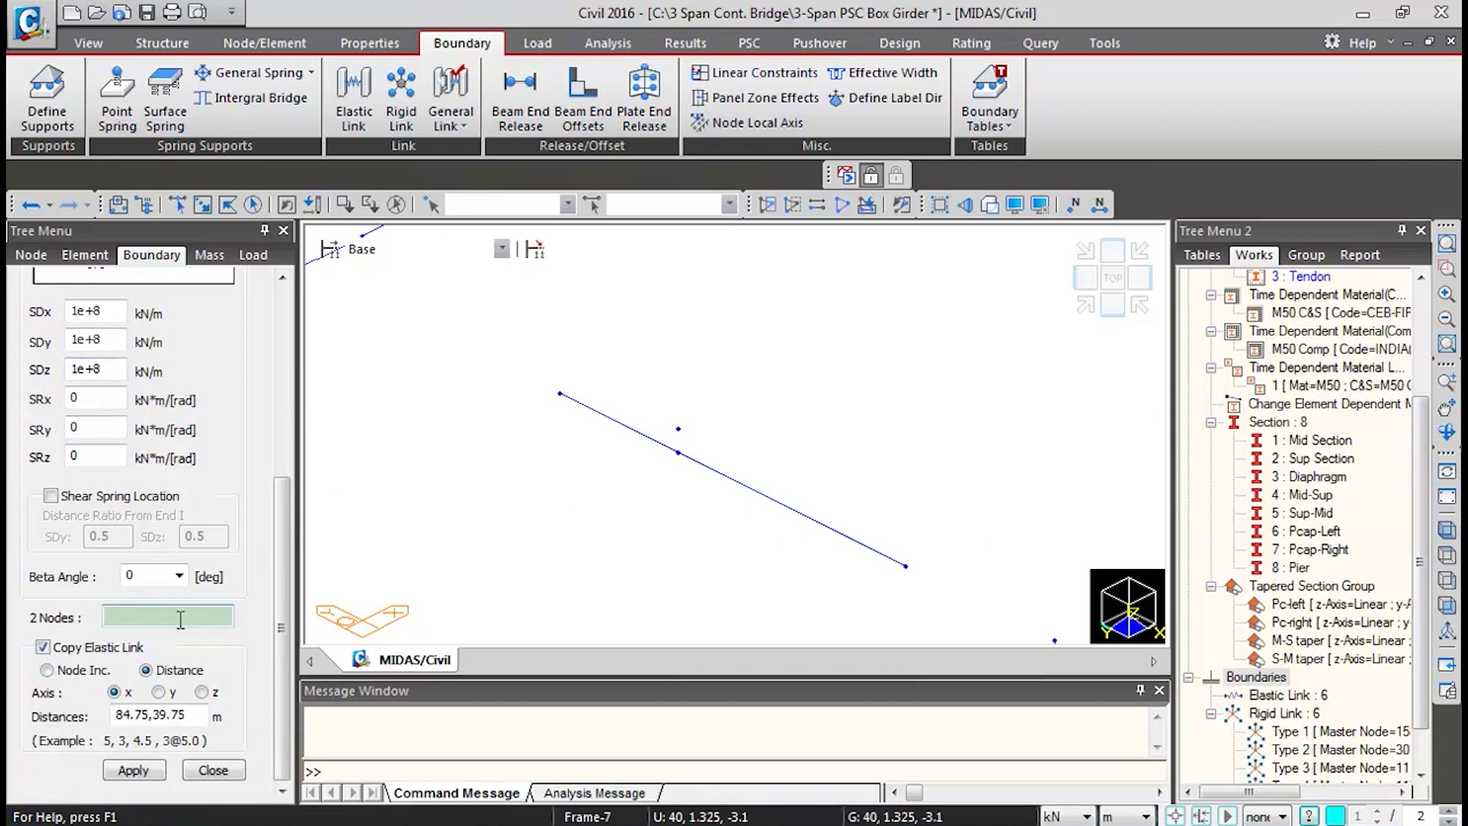
click(75, 648)
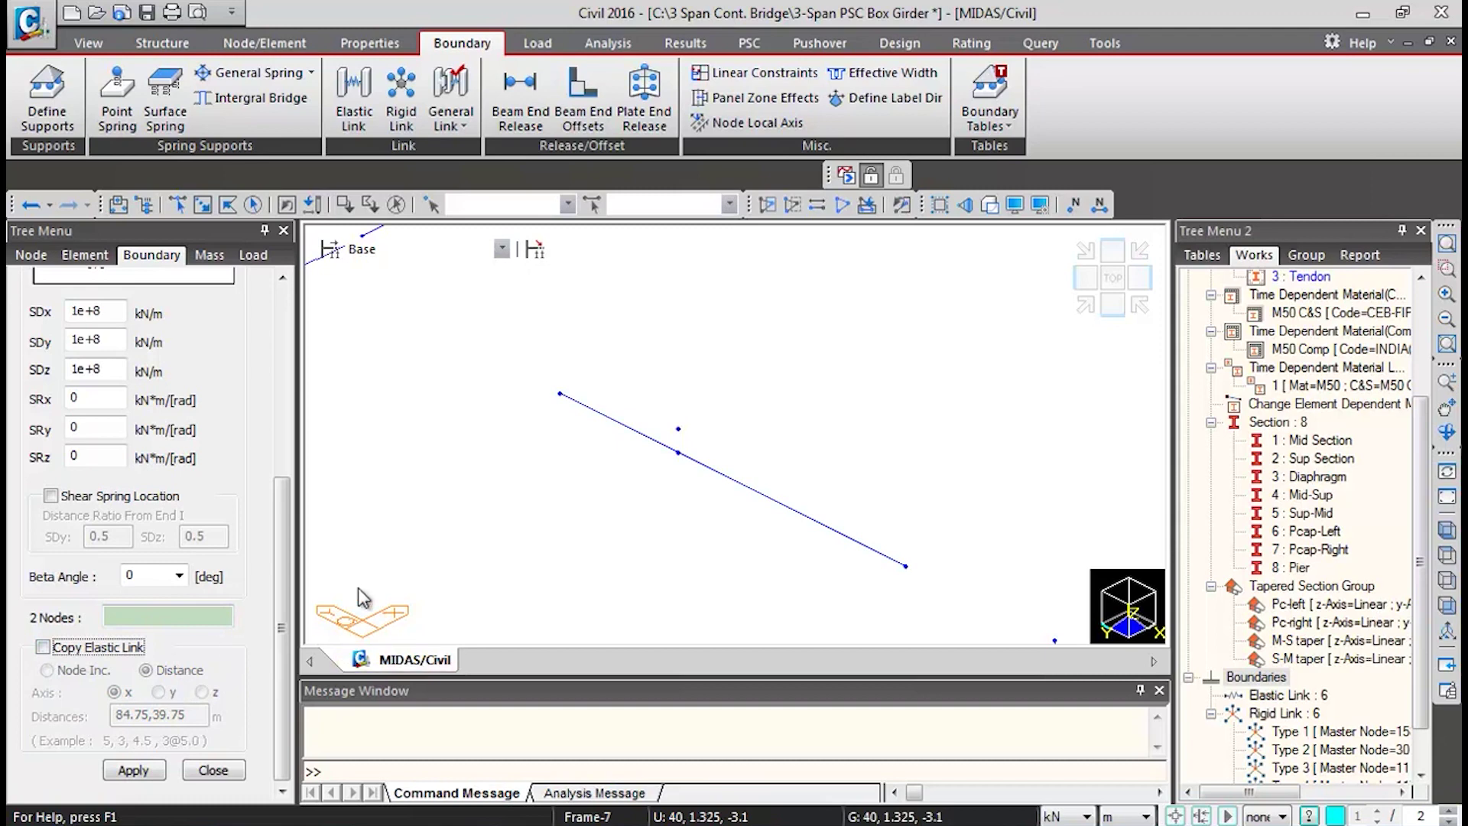
click(164, 616)
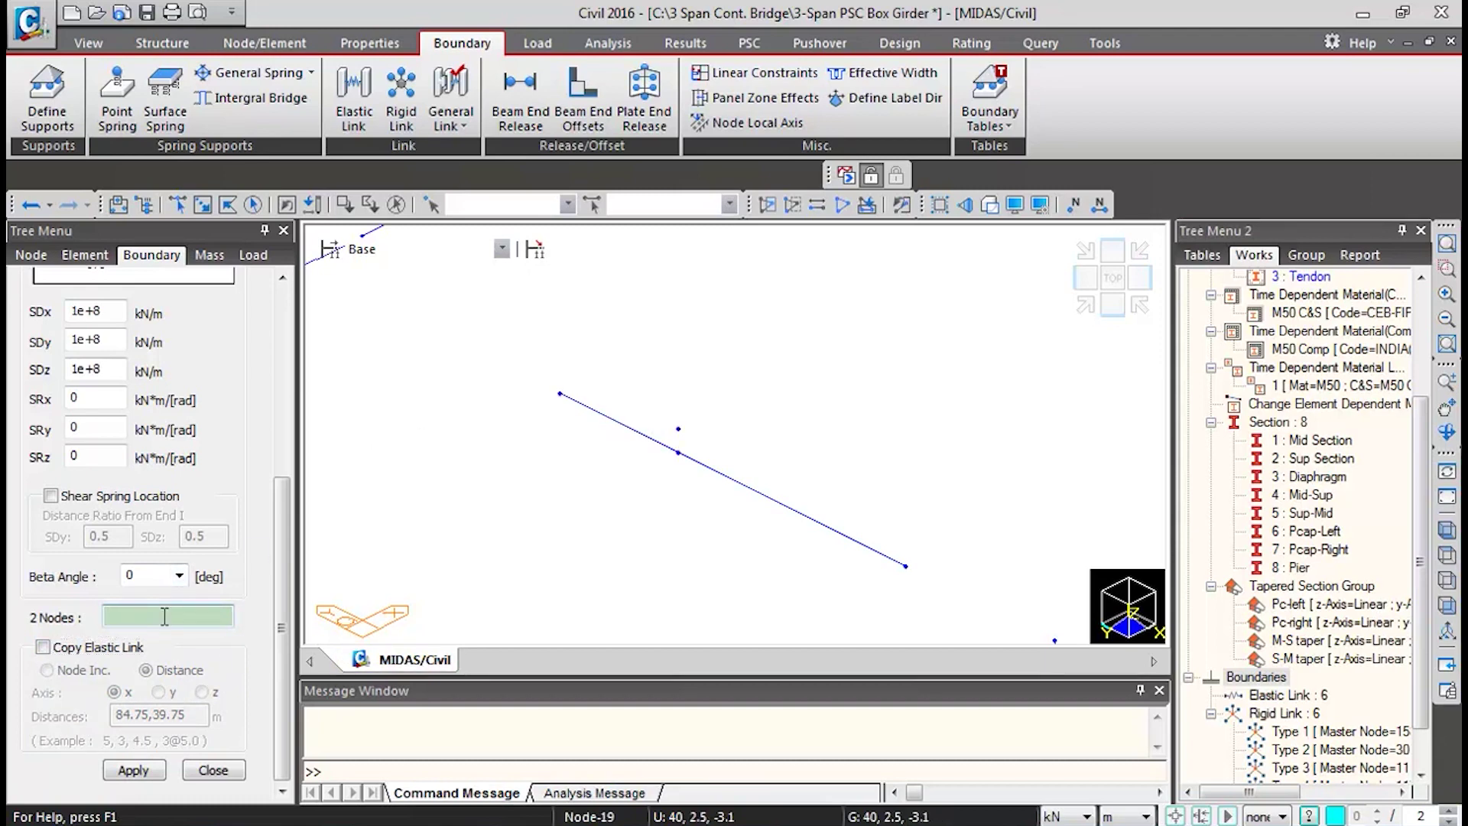
click(710, 414)
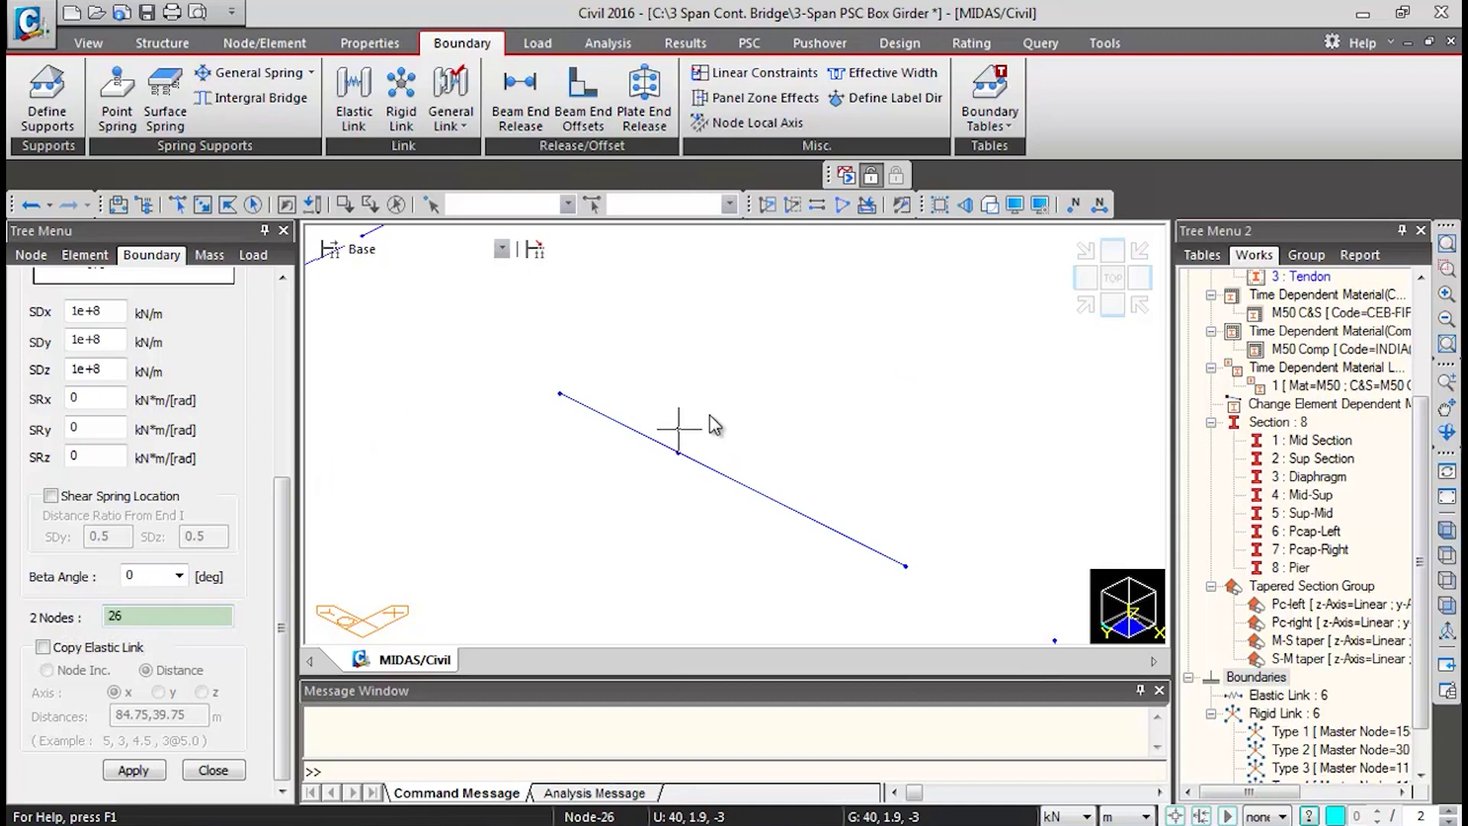
click(687, 475)
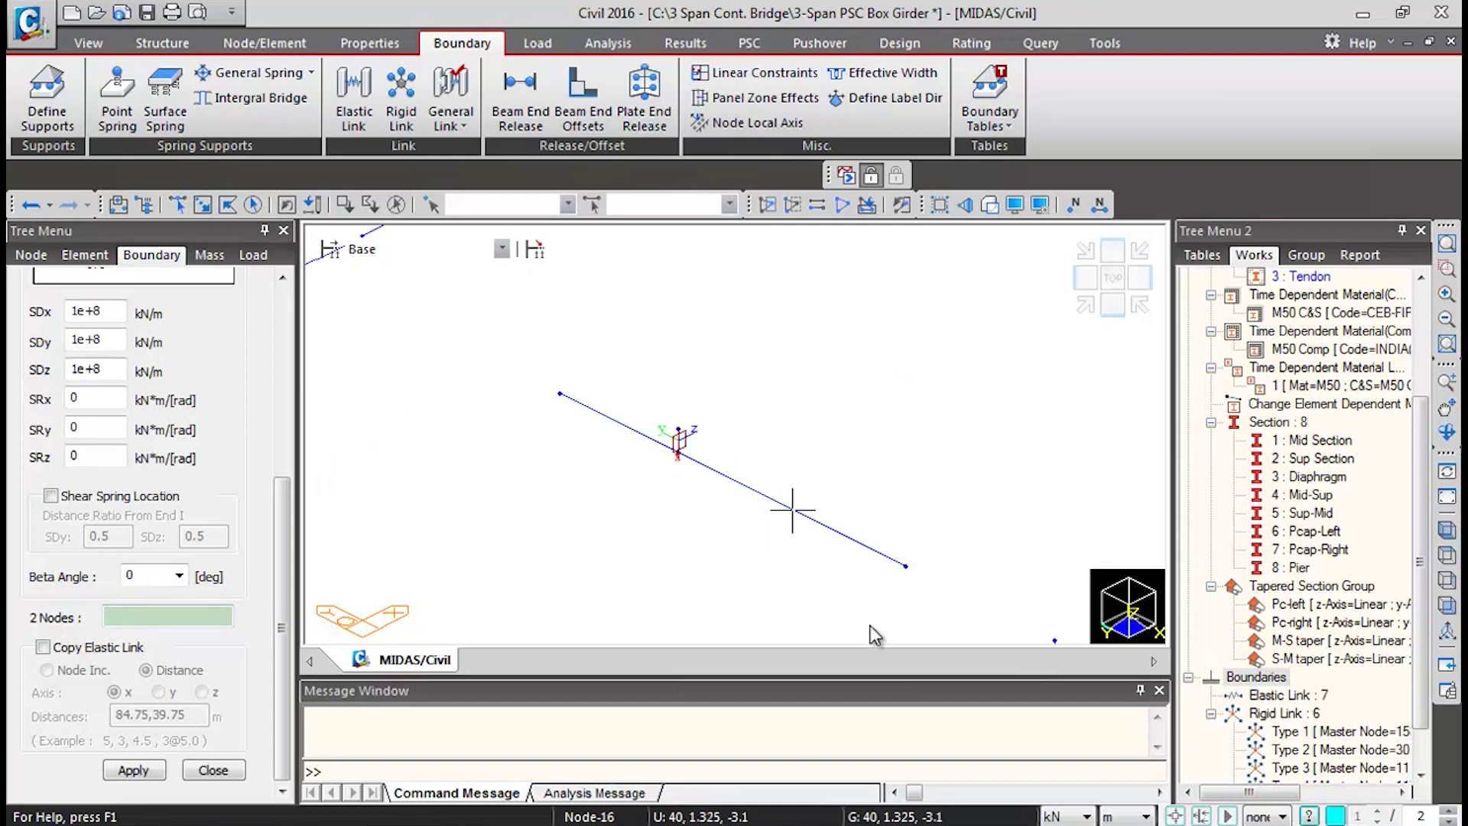
- Set the elastic link's SDy stiffness to 10 kN/m for the bearing at y = -1.9 on the first pier
middle_drag(911, 560, 661, 397)
scroll(661, 397, up, 2)
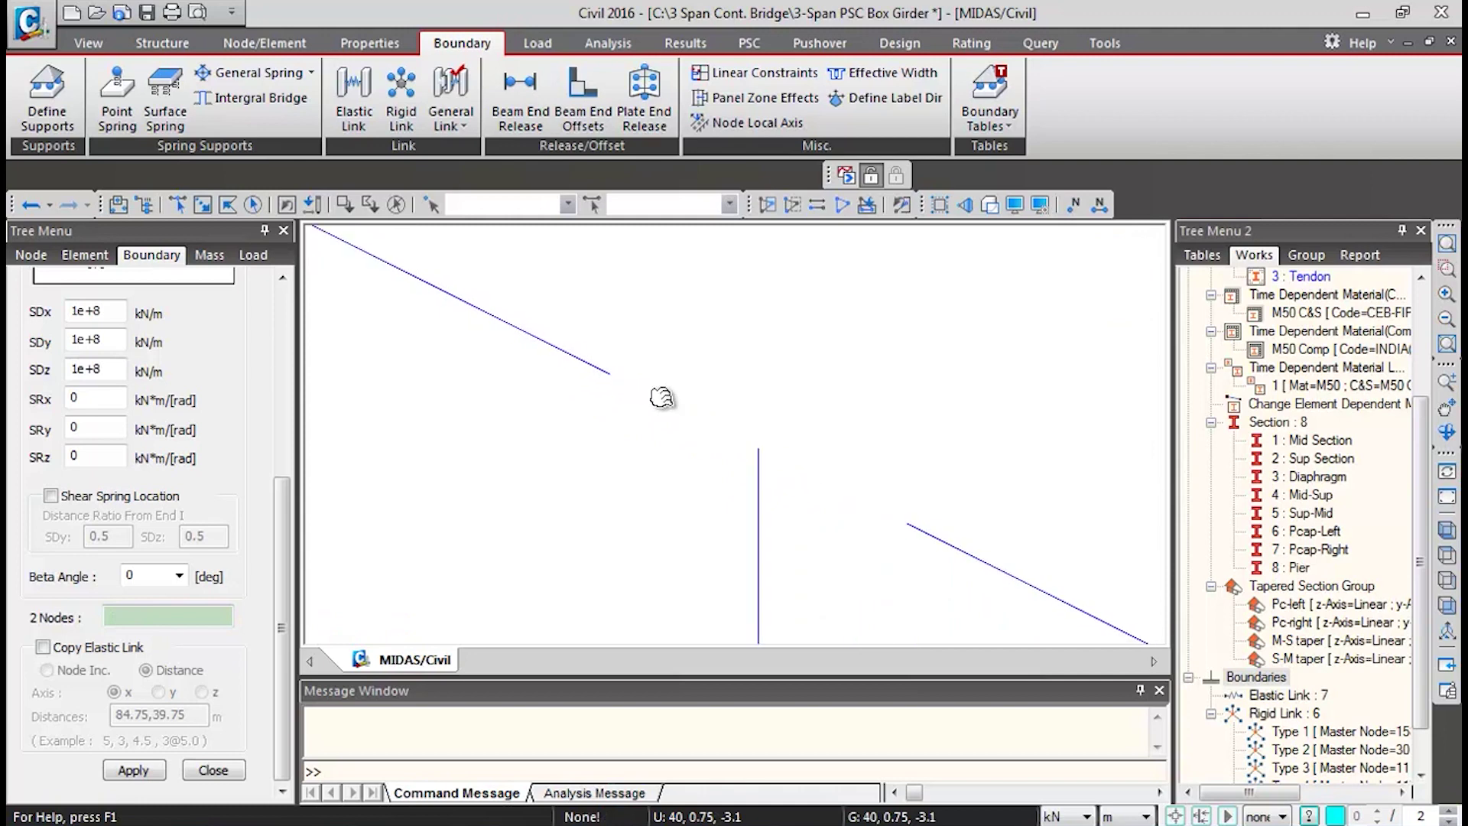
middle_drag(951, 558, 760, 517)
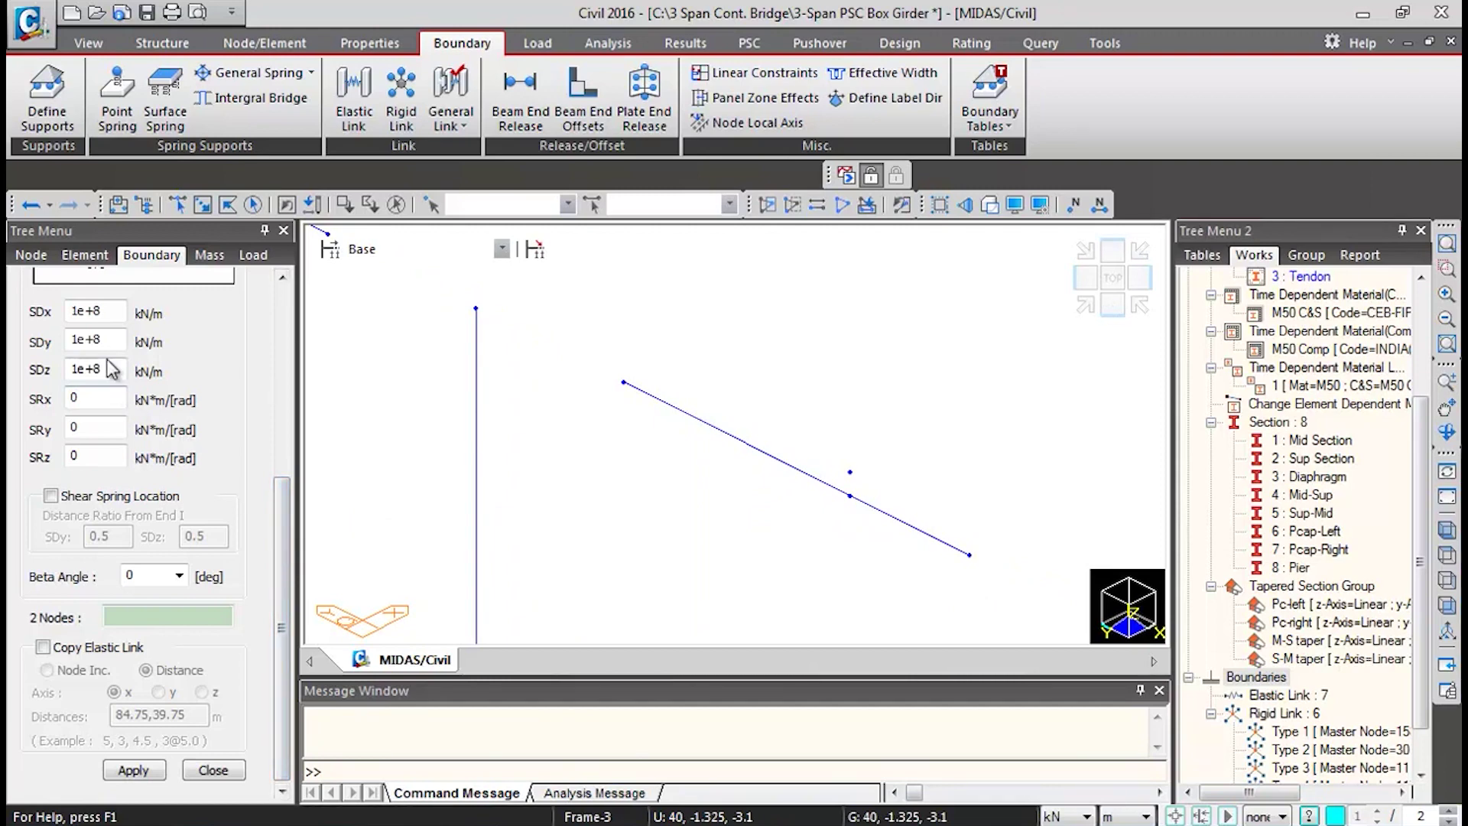
drag(113, 344, 19, 342)
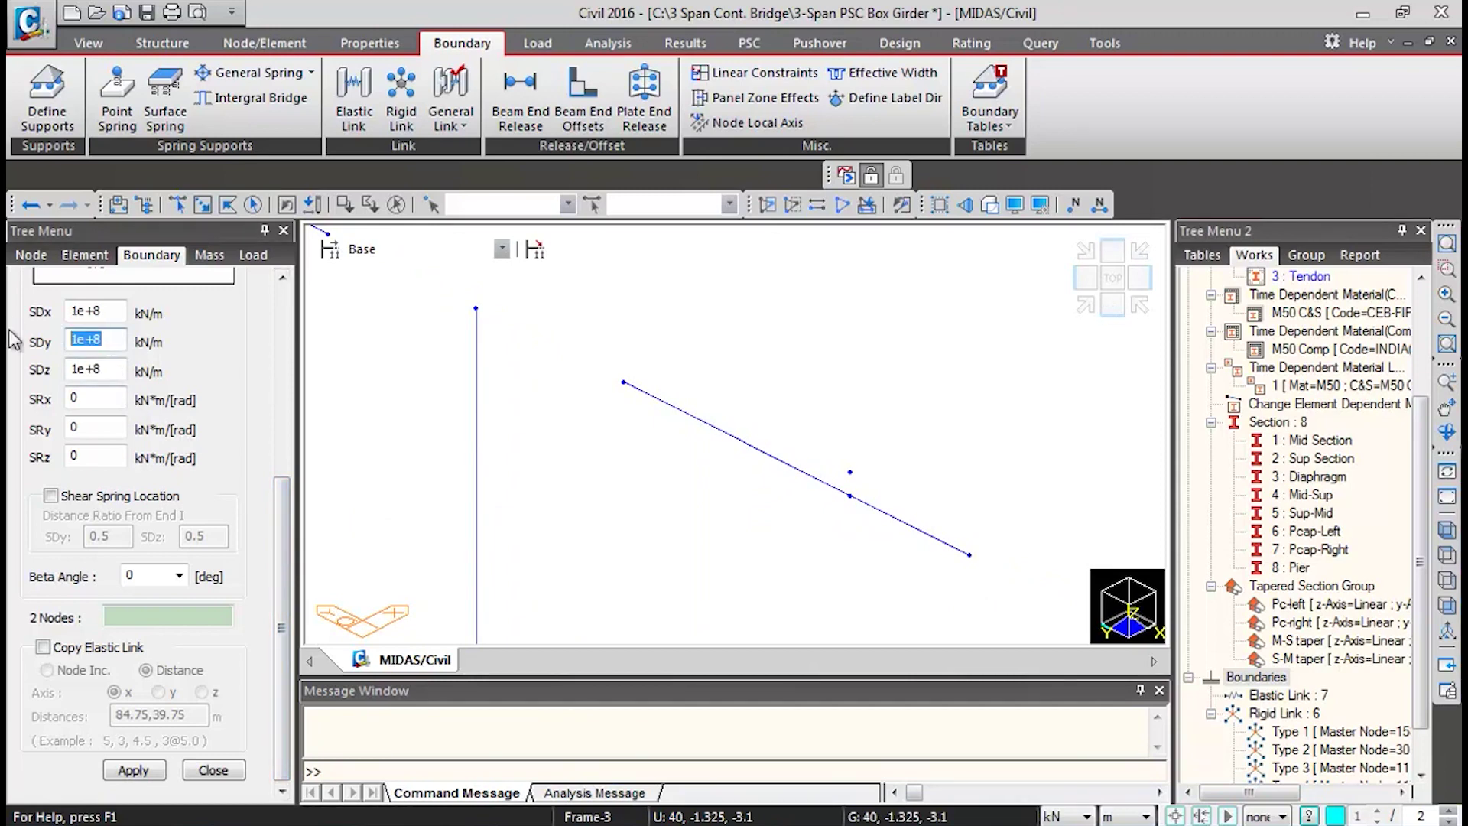
text(10)
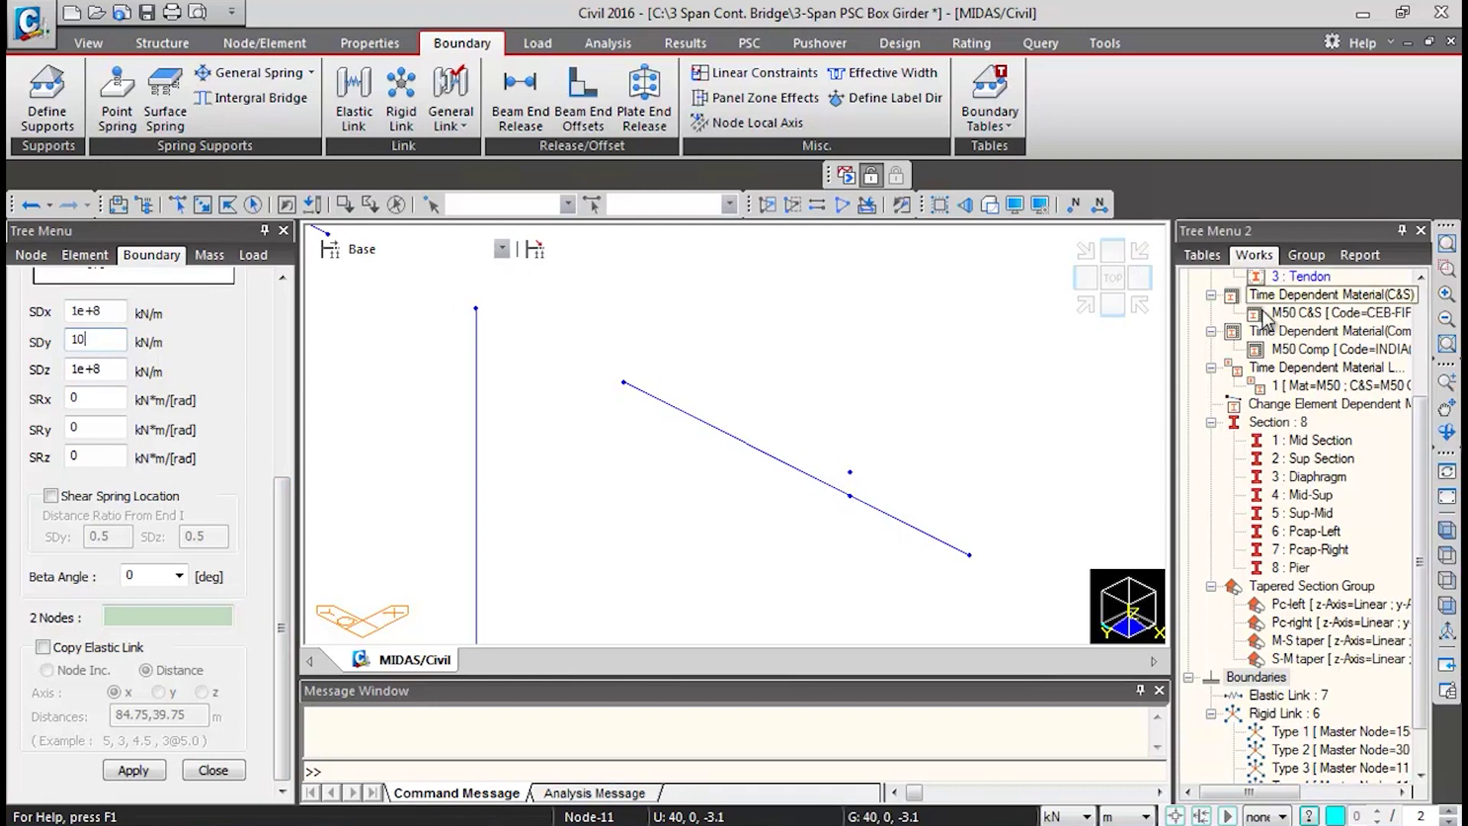
- Link the bearing node at y = -1.9 on the first pier to the pier cap node below it and finish the elastic links
click(188, 615)
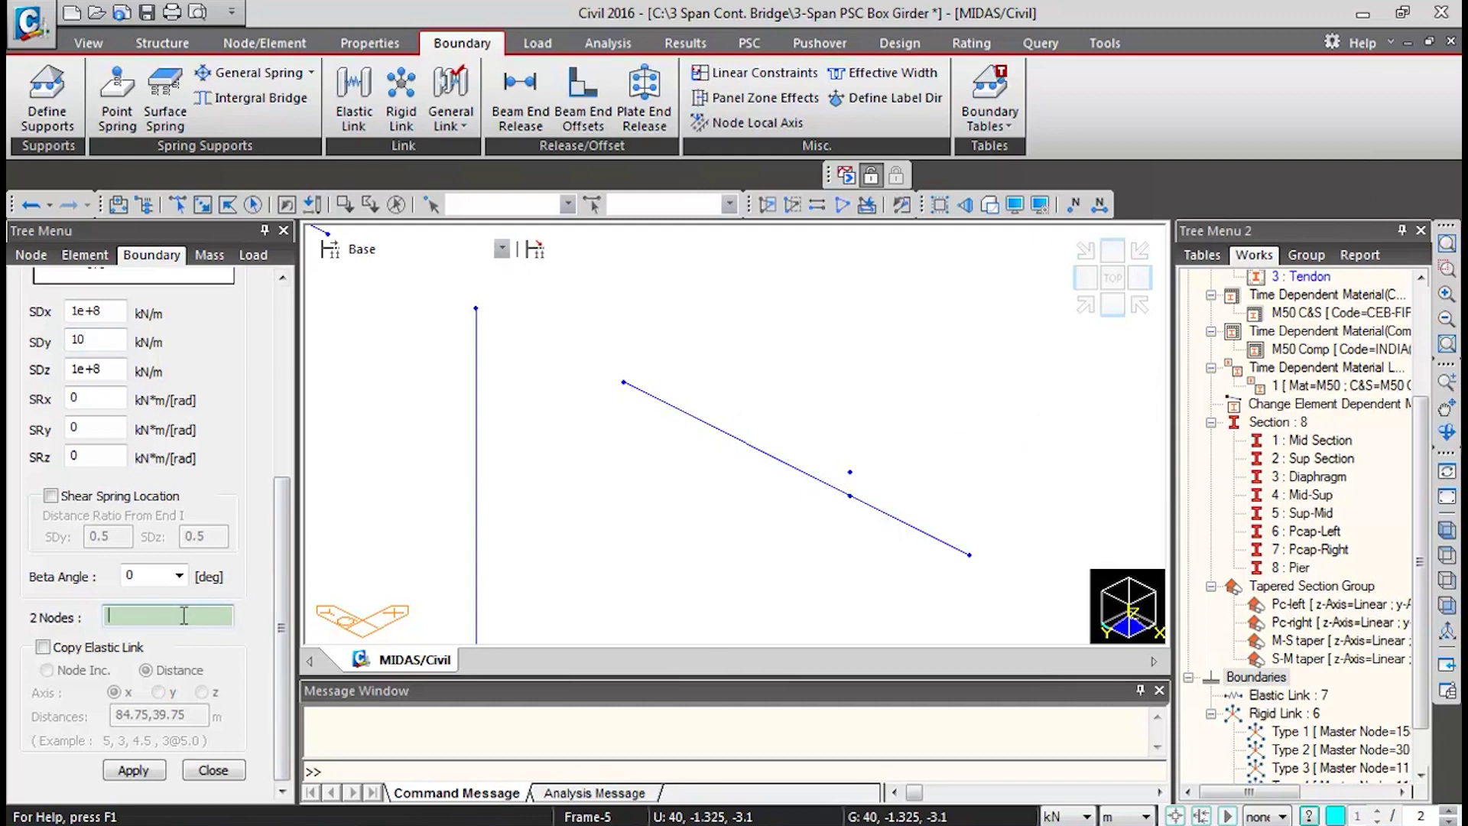
click(851, 472)
click(850, 495)
click(220, 773)
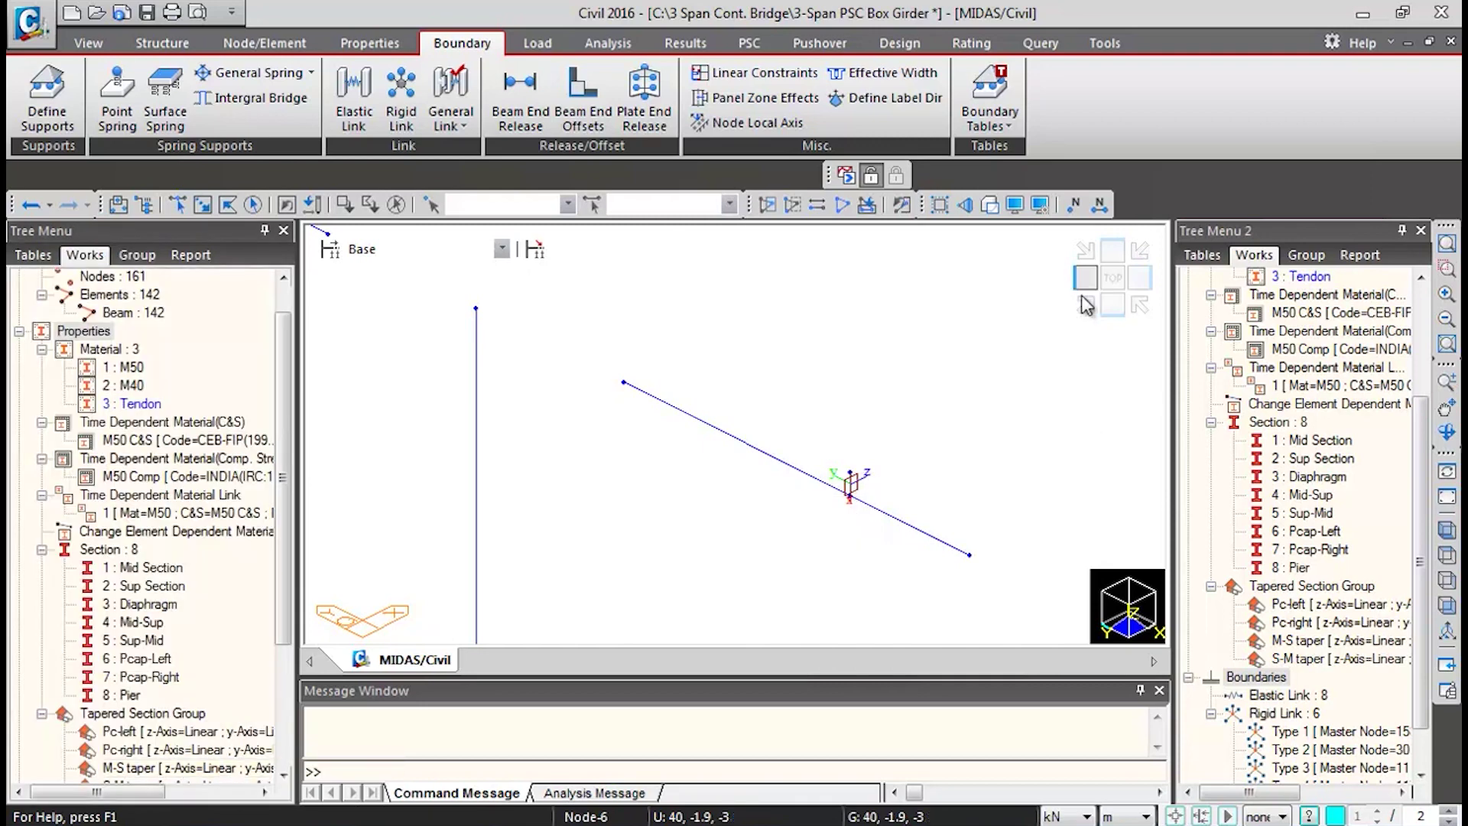
- Select the lower bearing nodes 5 and 15 at the girder's start in the front view
click(1083, 309)
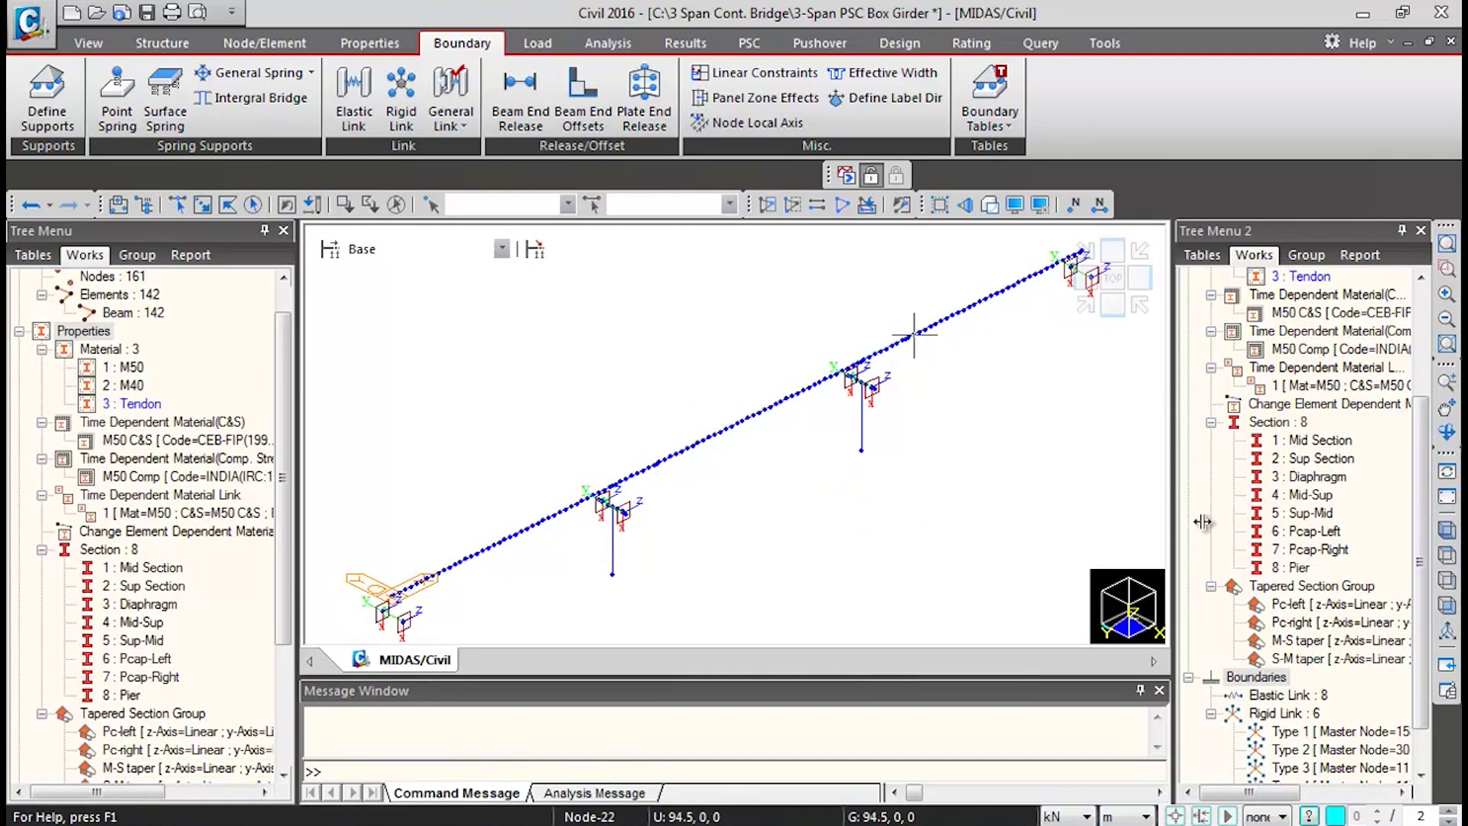
click(1447, 498)
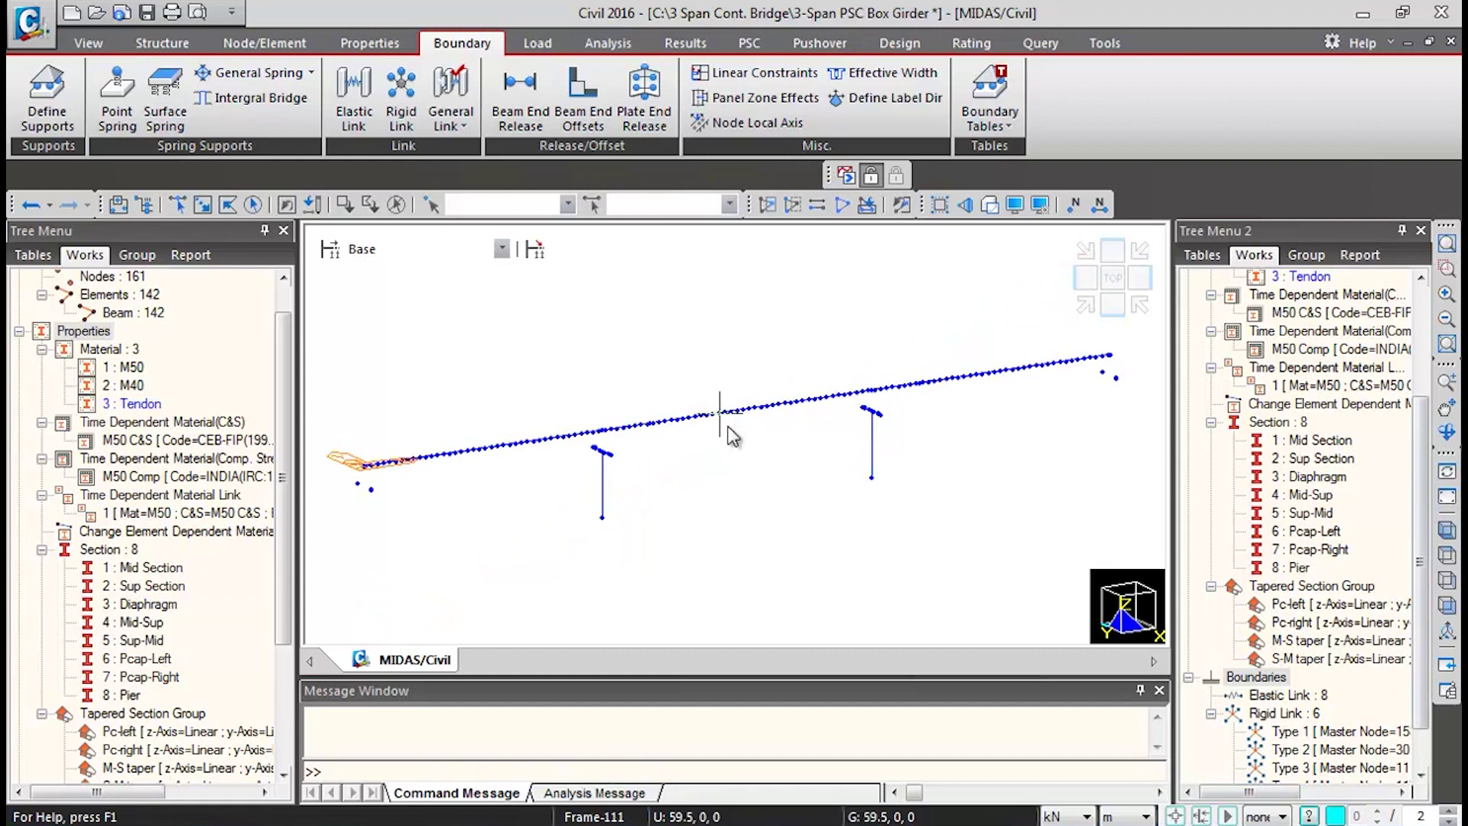
mouse_move(536, 491)
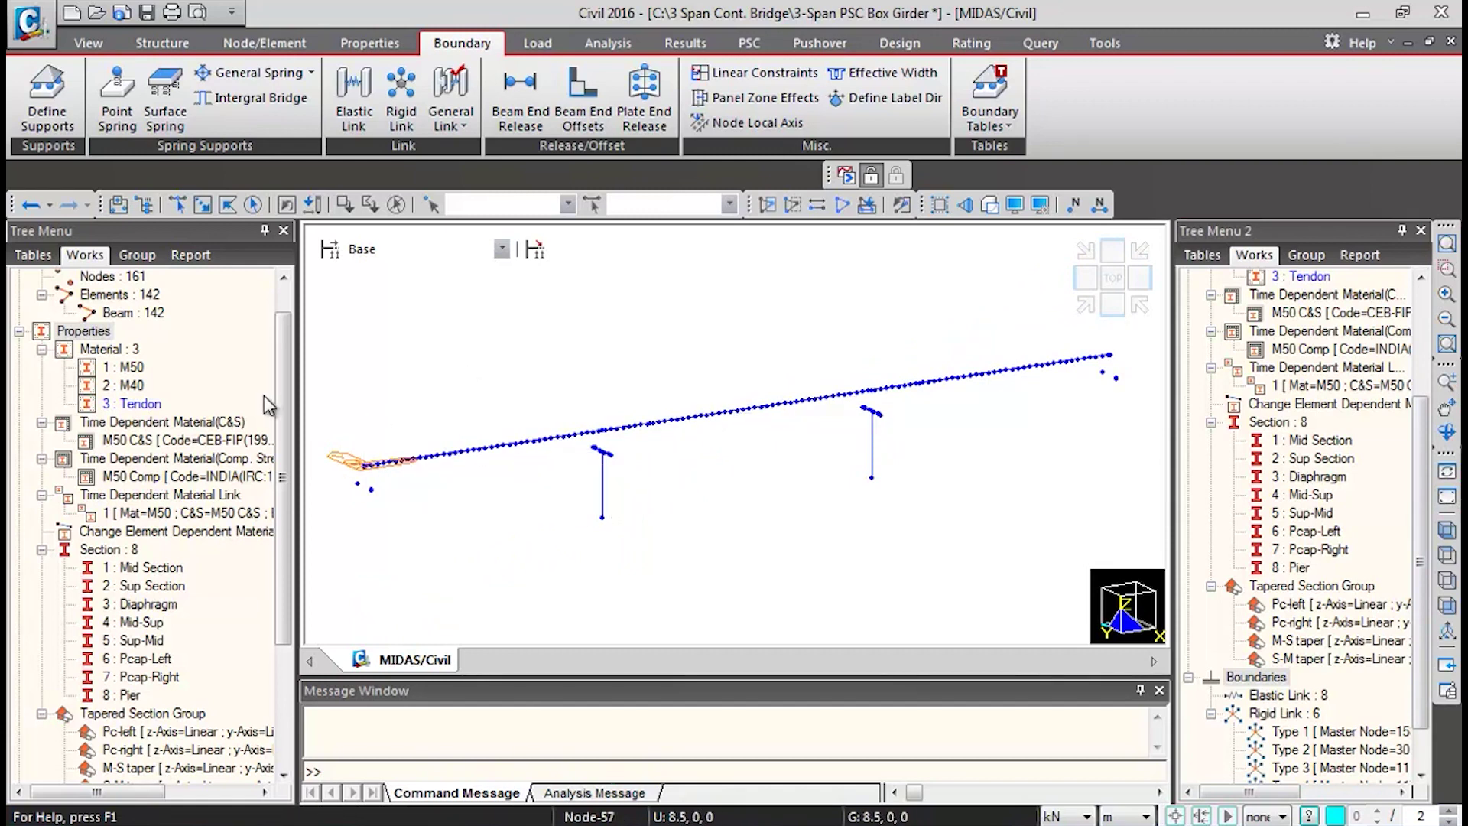
drag(281, 391, 282, 359)
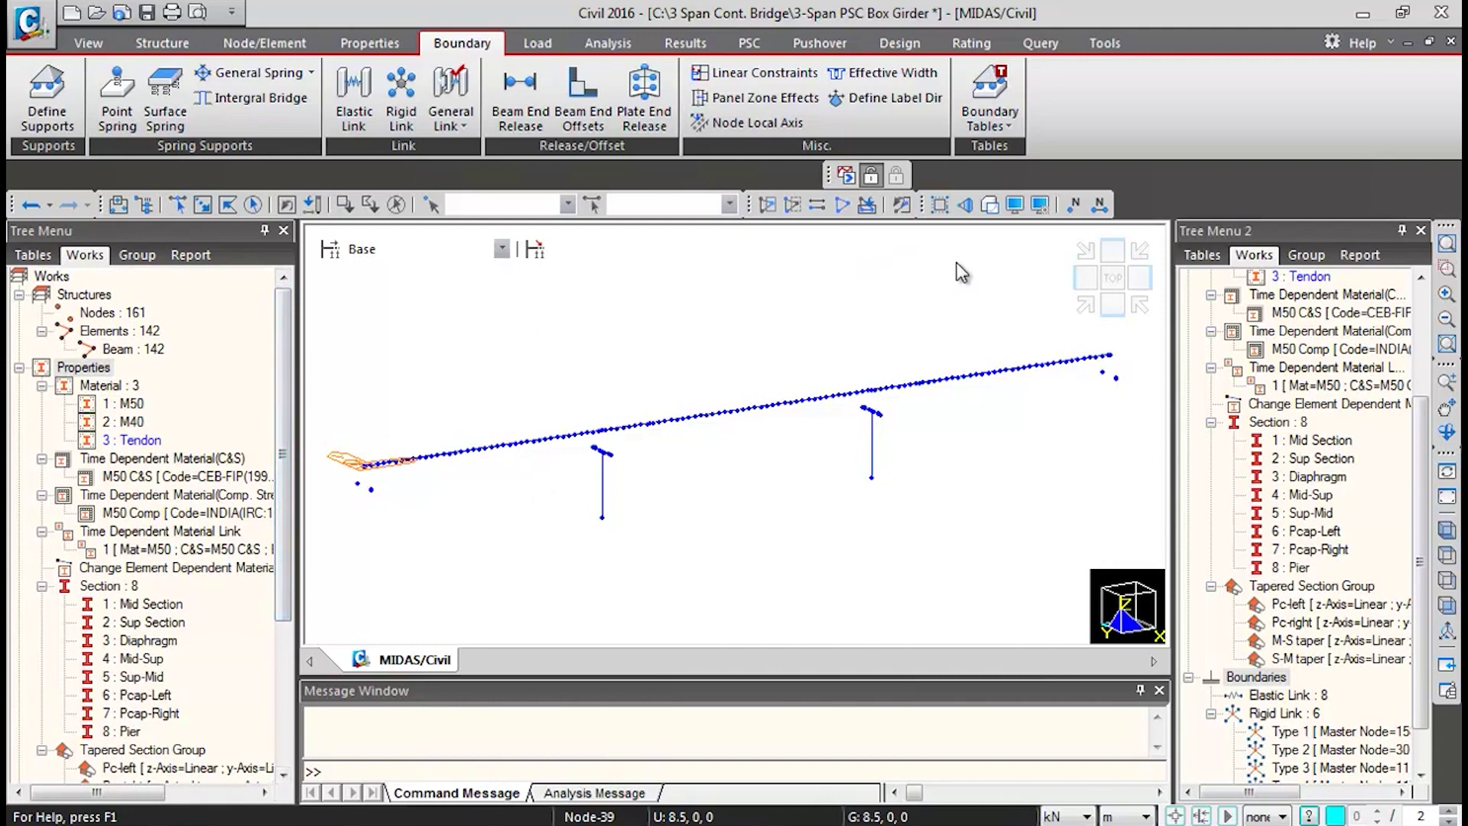
click(1117, 308)
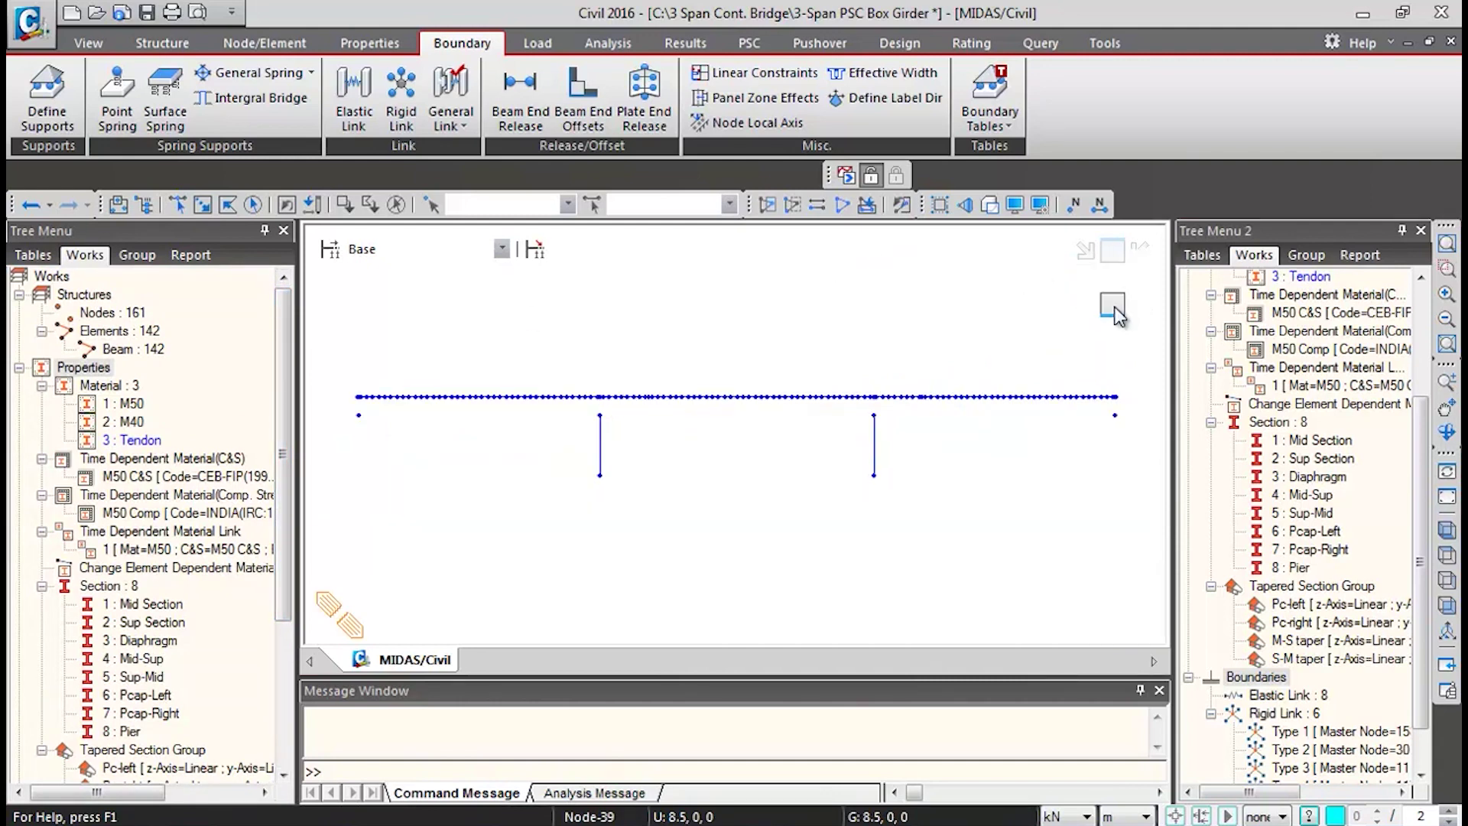
click(1447, 269)
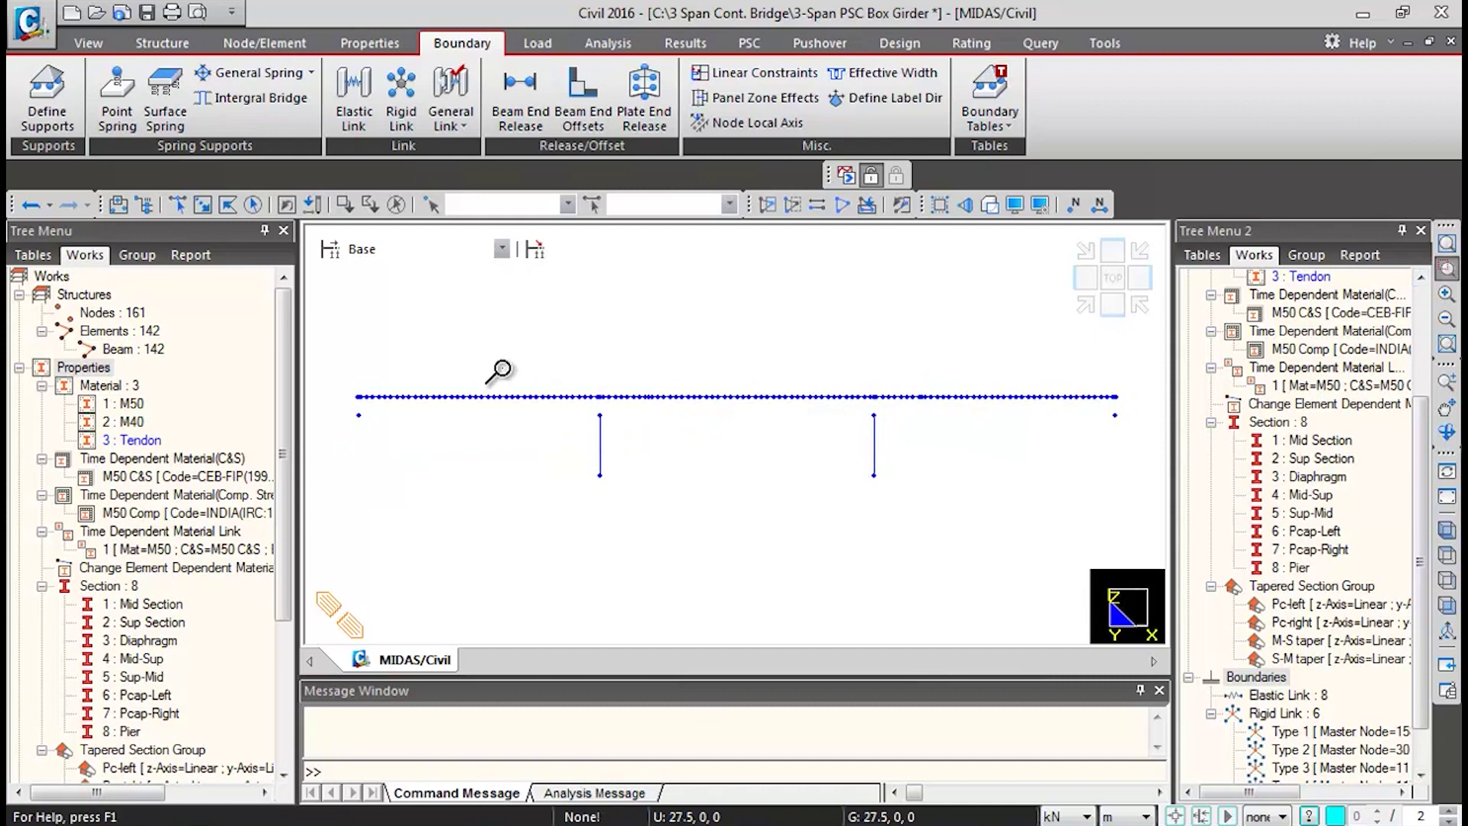
drag(334, 370, 442, 469)
drag(646, 306, 723, 501)
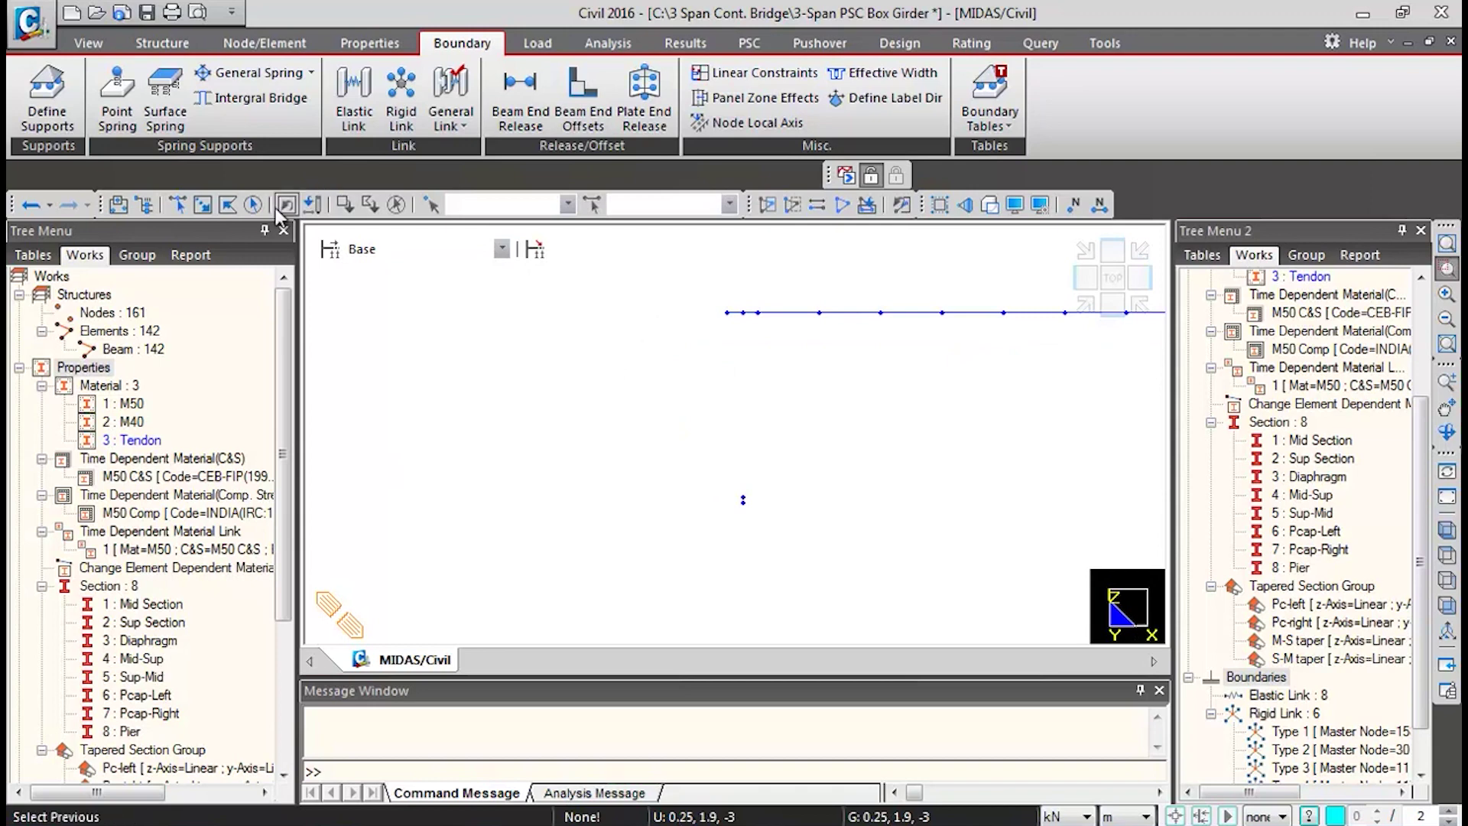
click(203, 204)
drag(636, 476, 734, 545)
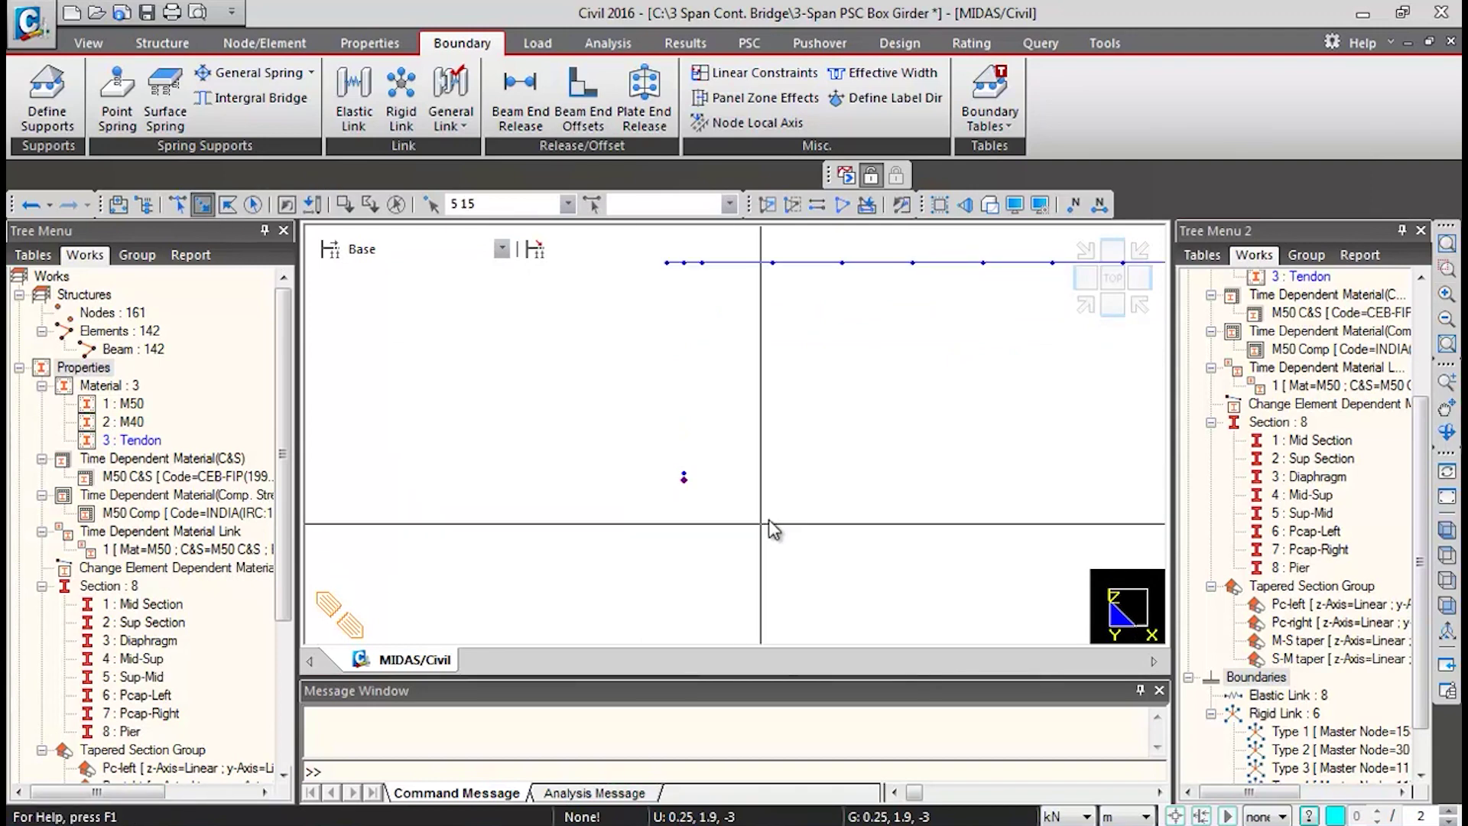
- Add the lower bearing nodes 8 and 18 at the girder's far end and pier base nodes 1 and 2 to the selection
click(1112, 304)
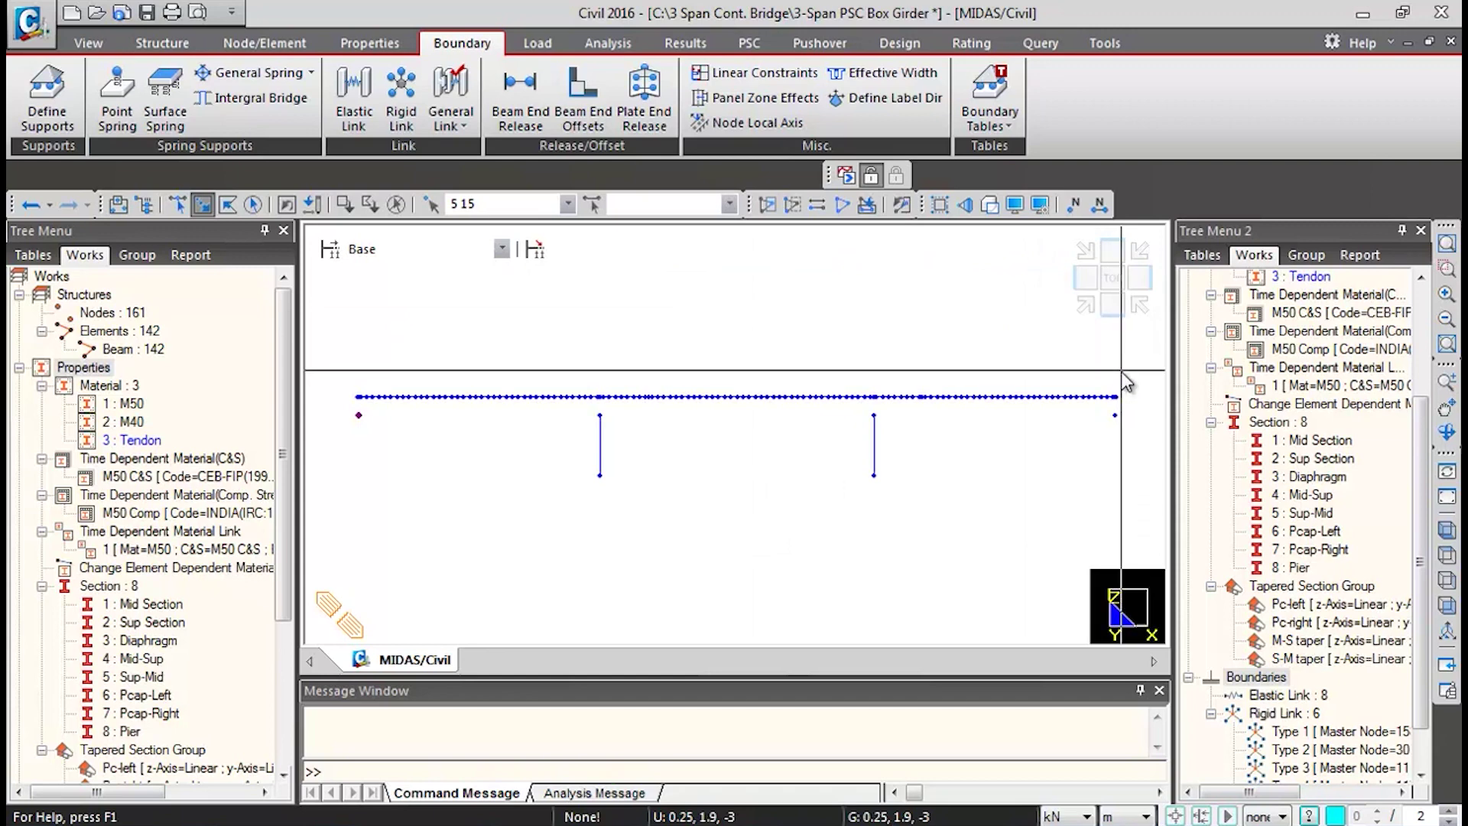
click(1446, 268)
drag(1079, 367, 1132, 464)
drag(729, 303, 797, 472)
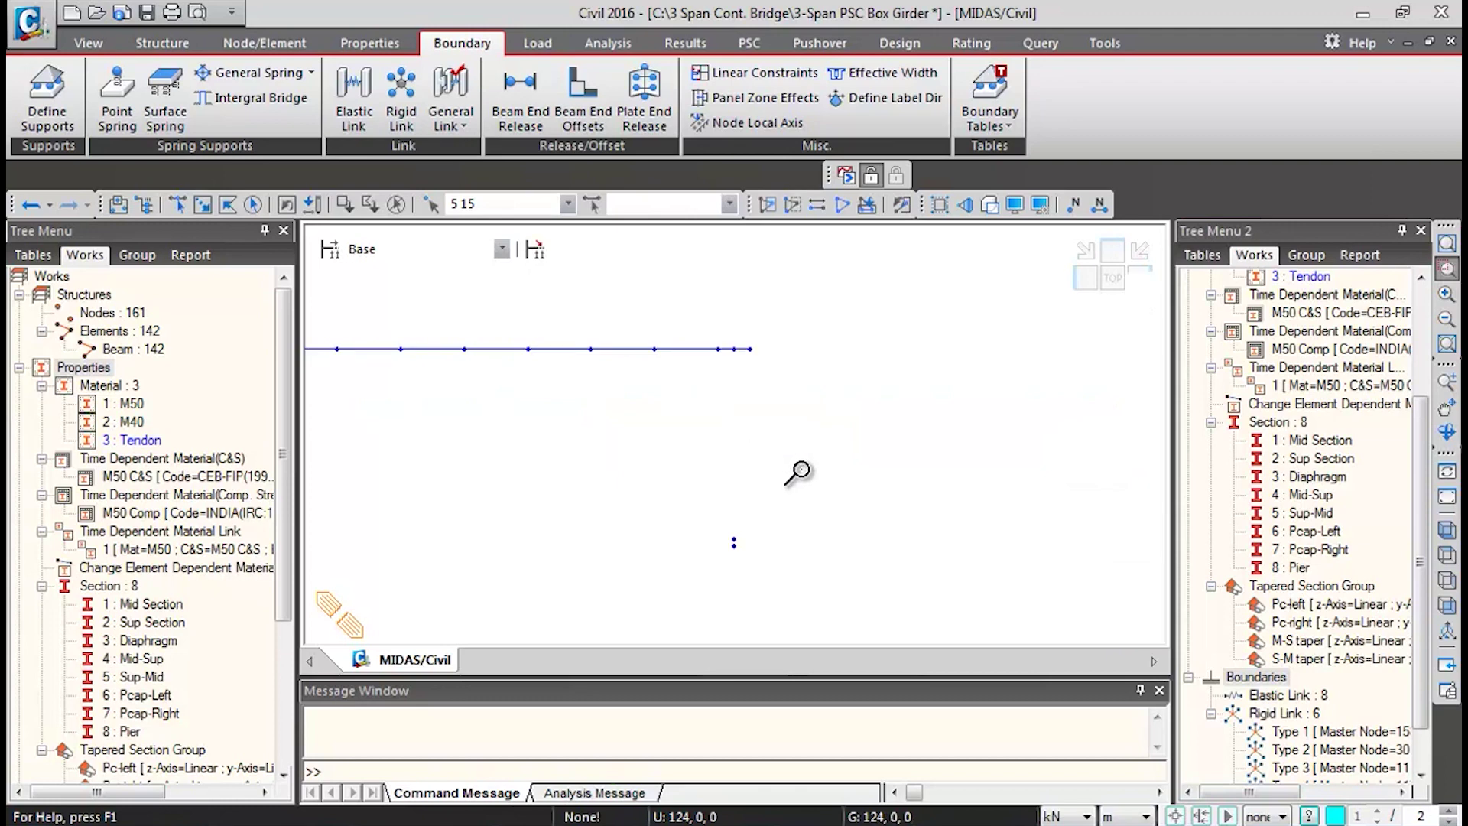
click(203, 205)
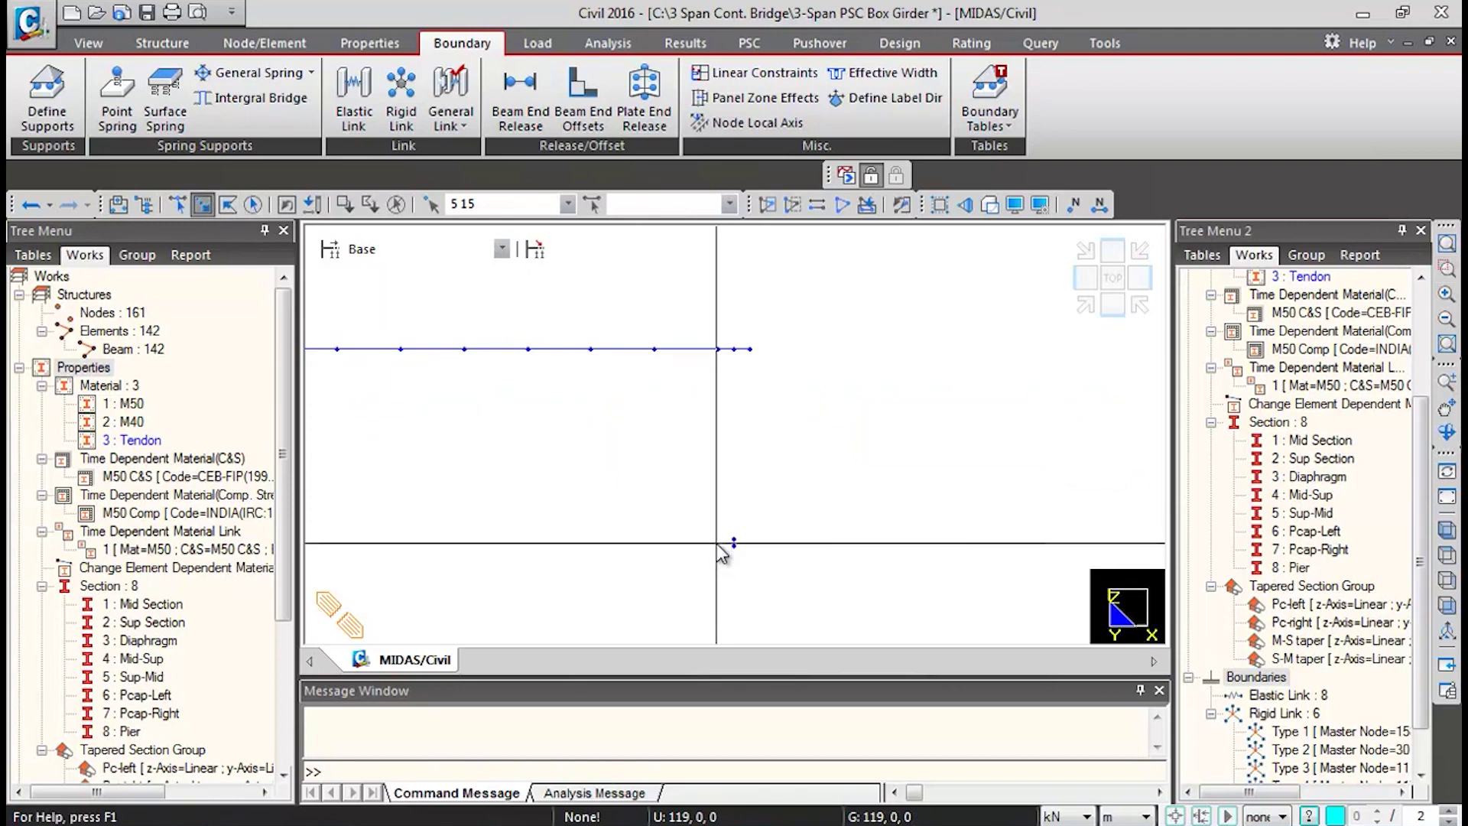
drag(713, 543, 813, 593)
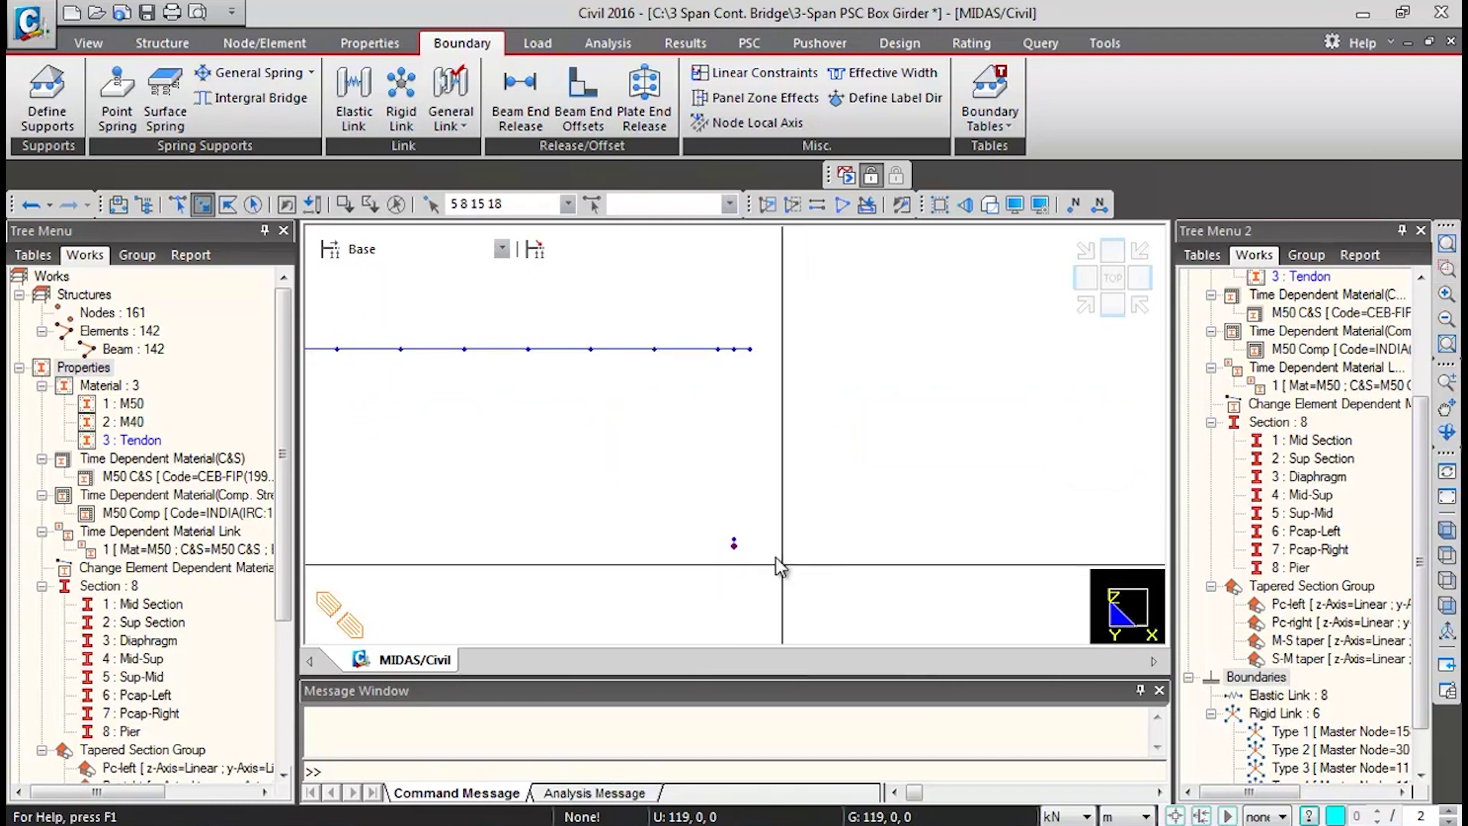
click(1112, 277)
drag(556, 470, 976, 535)
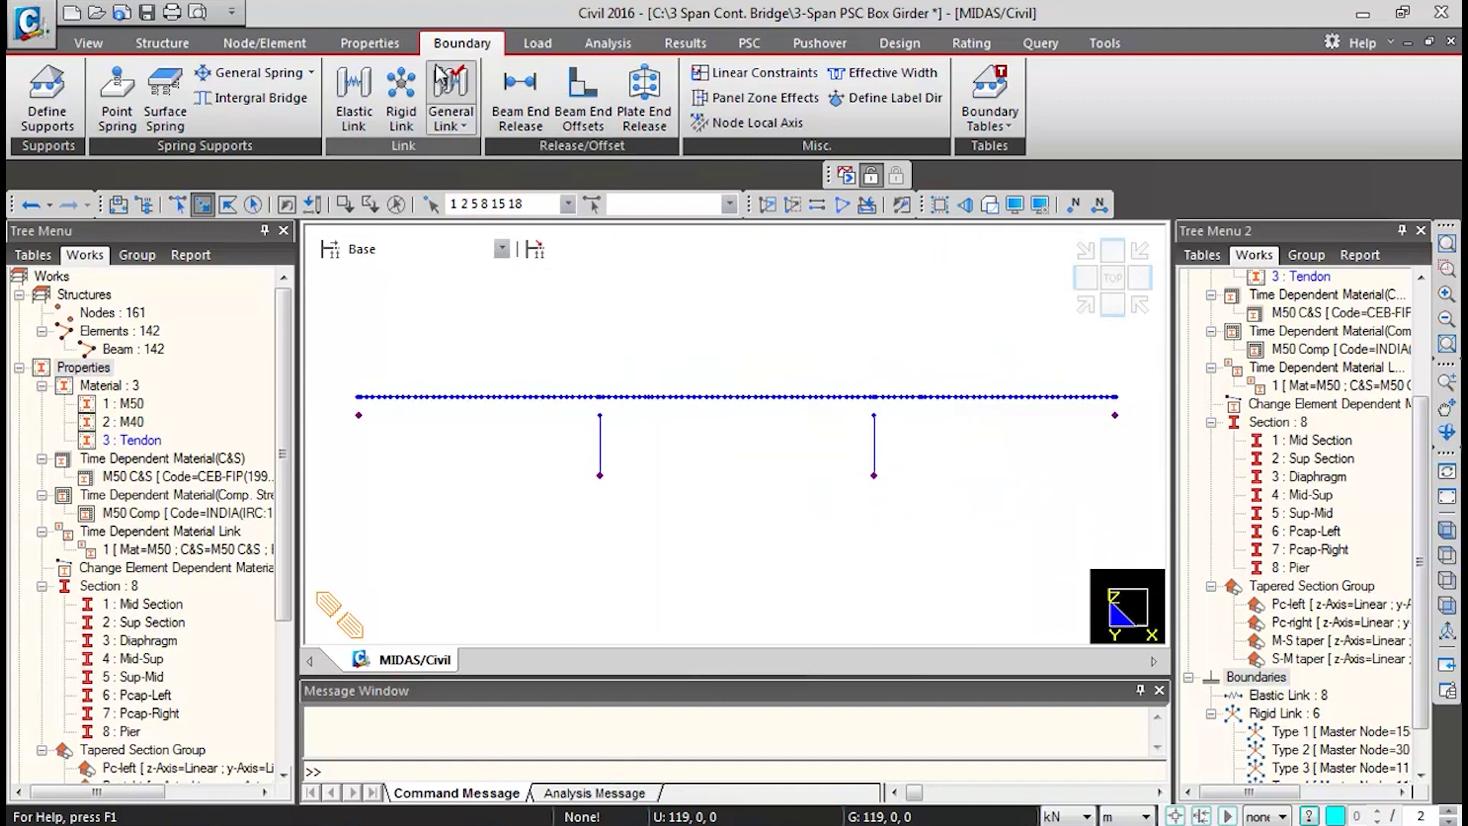
- Add supports fixing all translations and rotations (D-ALL and R-ALL) at the selected nodes, in boundary group SUb
click(48, 113)
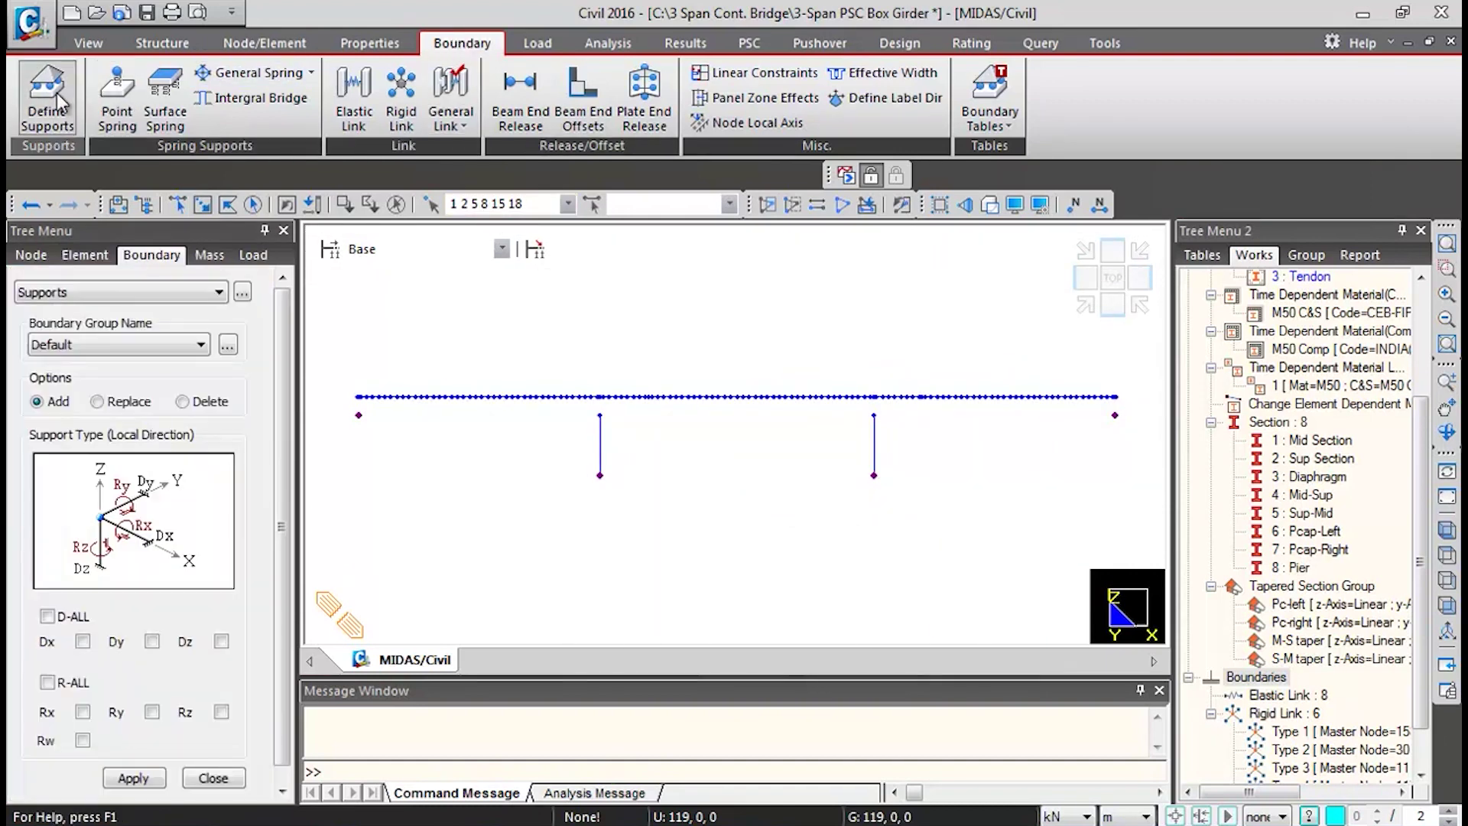
click(136, 345)
click(54, 382)
click(600, 475)
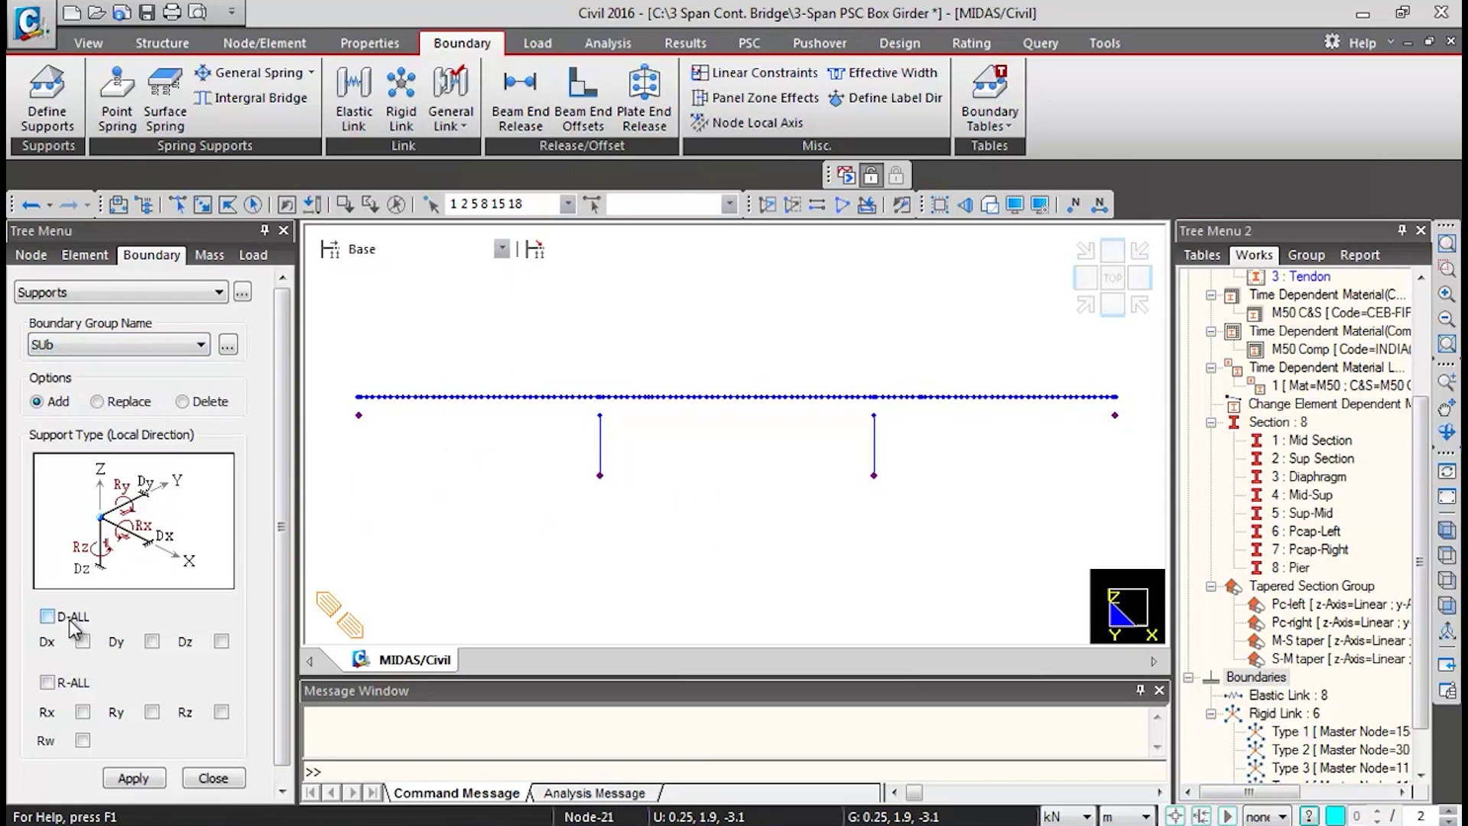
click(68, 618)
click(47, 683)
drag(278, 502, 283, 547)
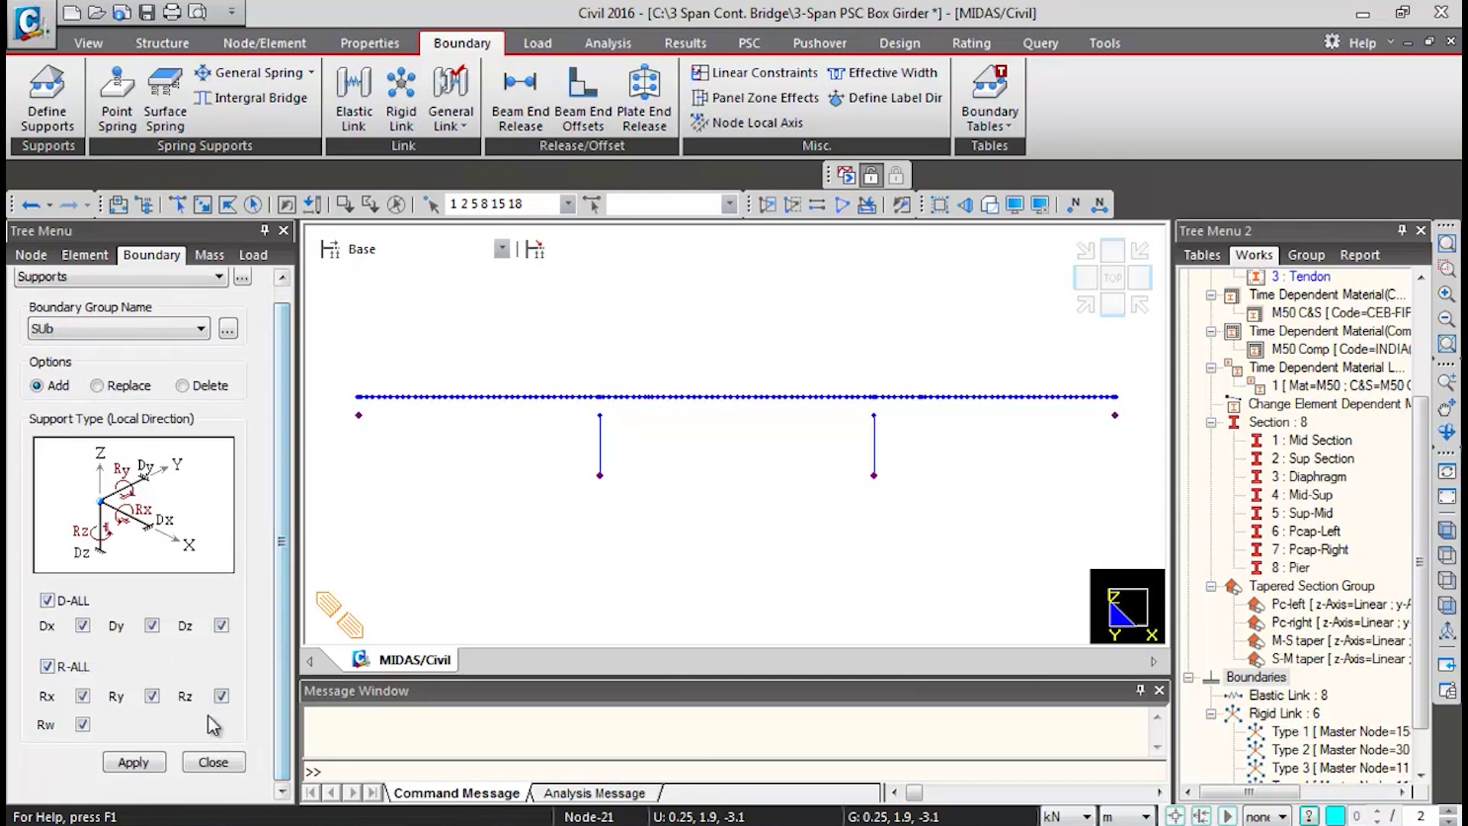
click(135, 762)
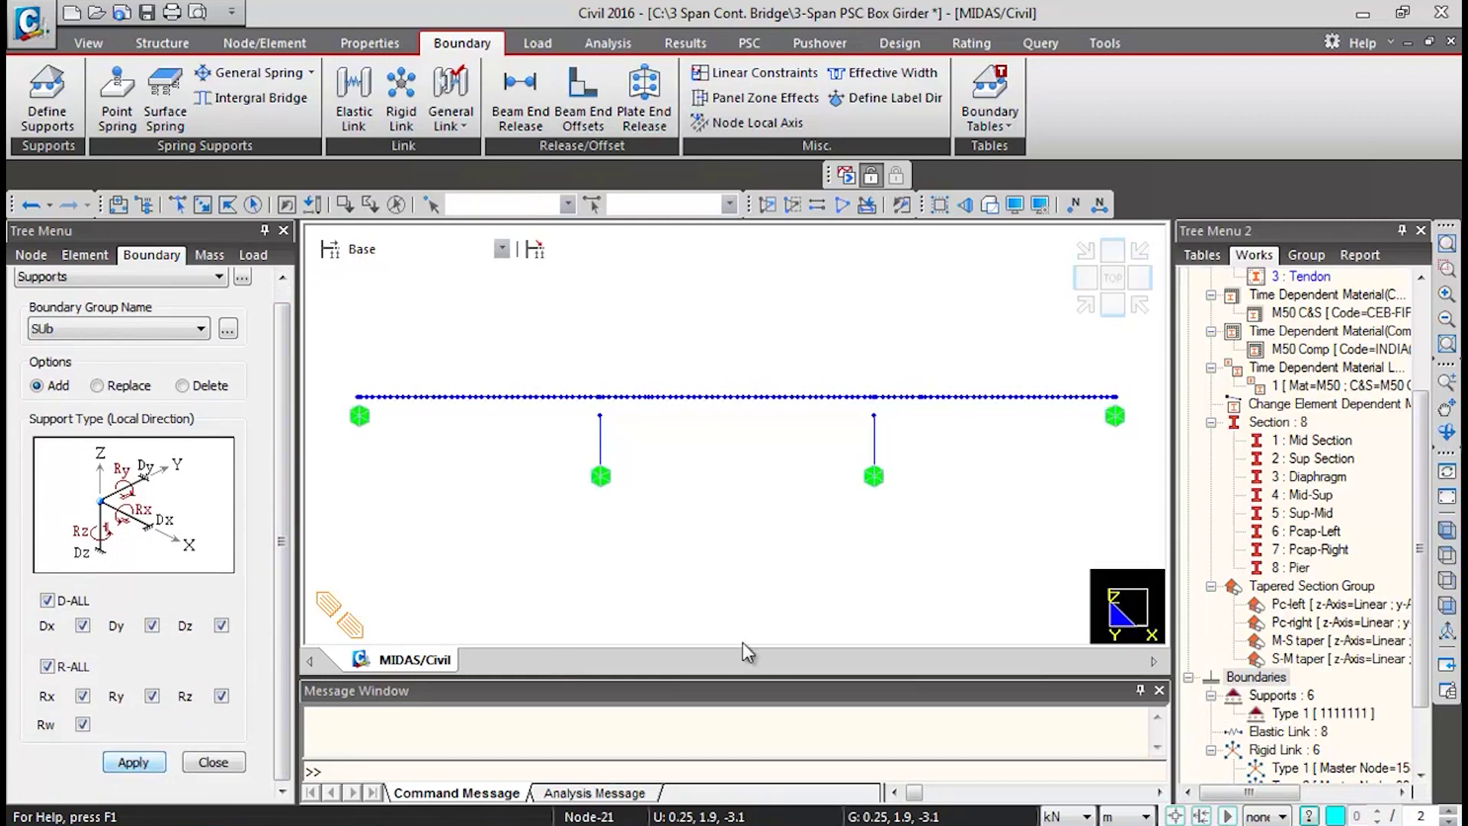
click(1445, 524)
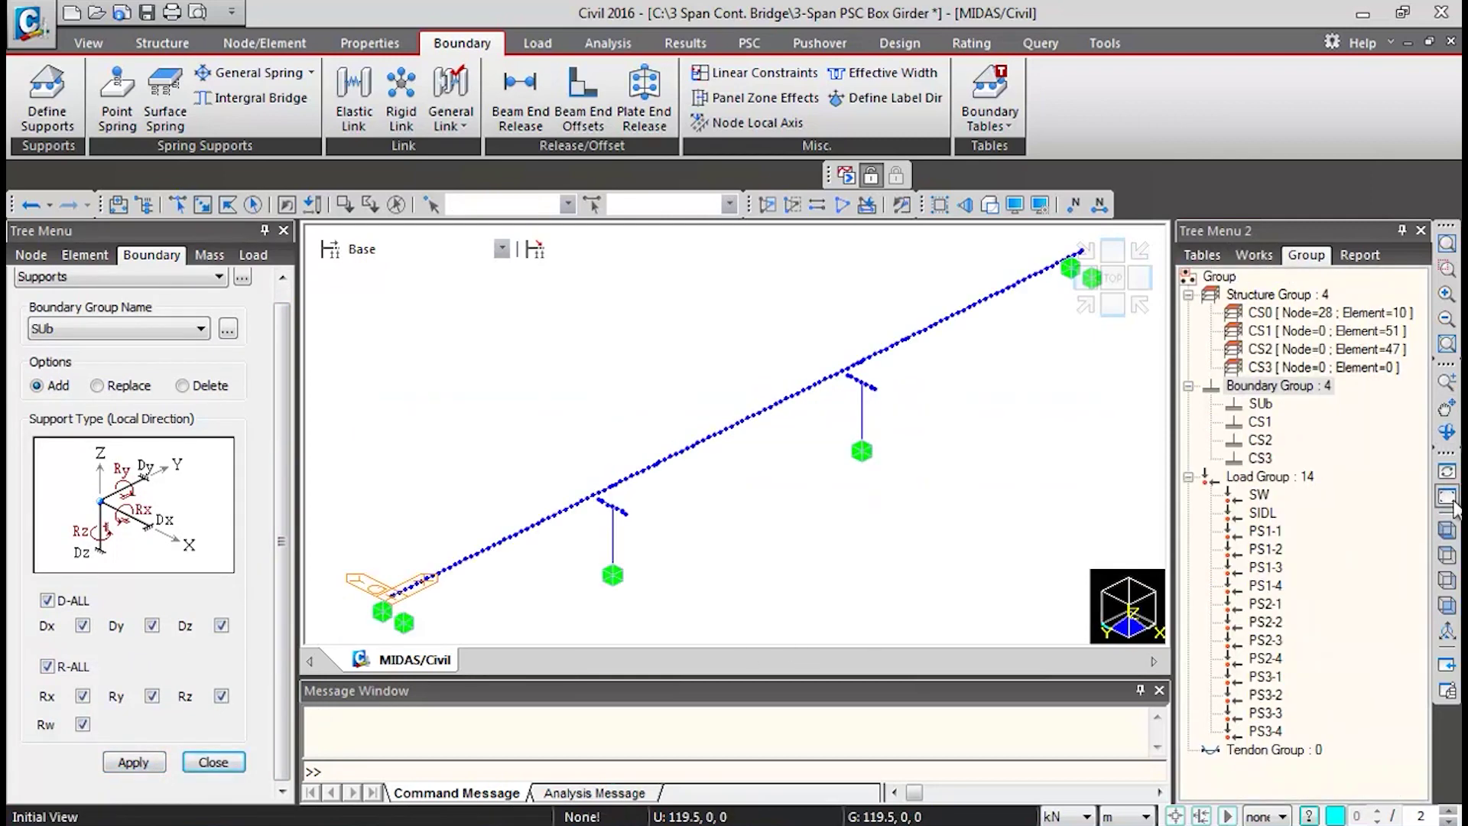
click(1452, 506)
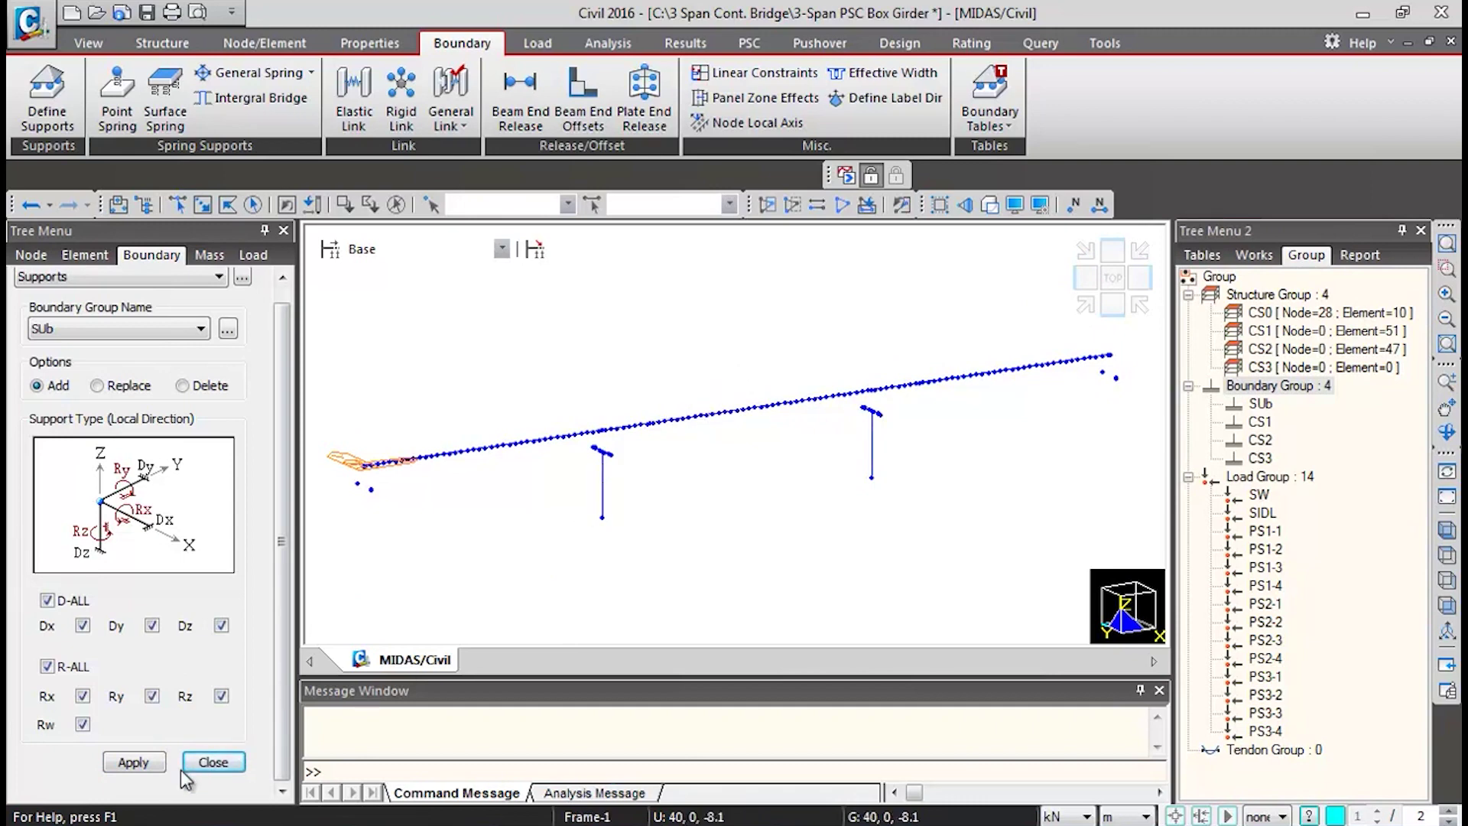
click(221, 767)
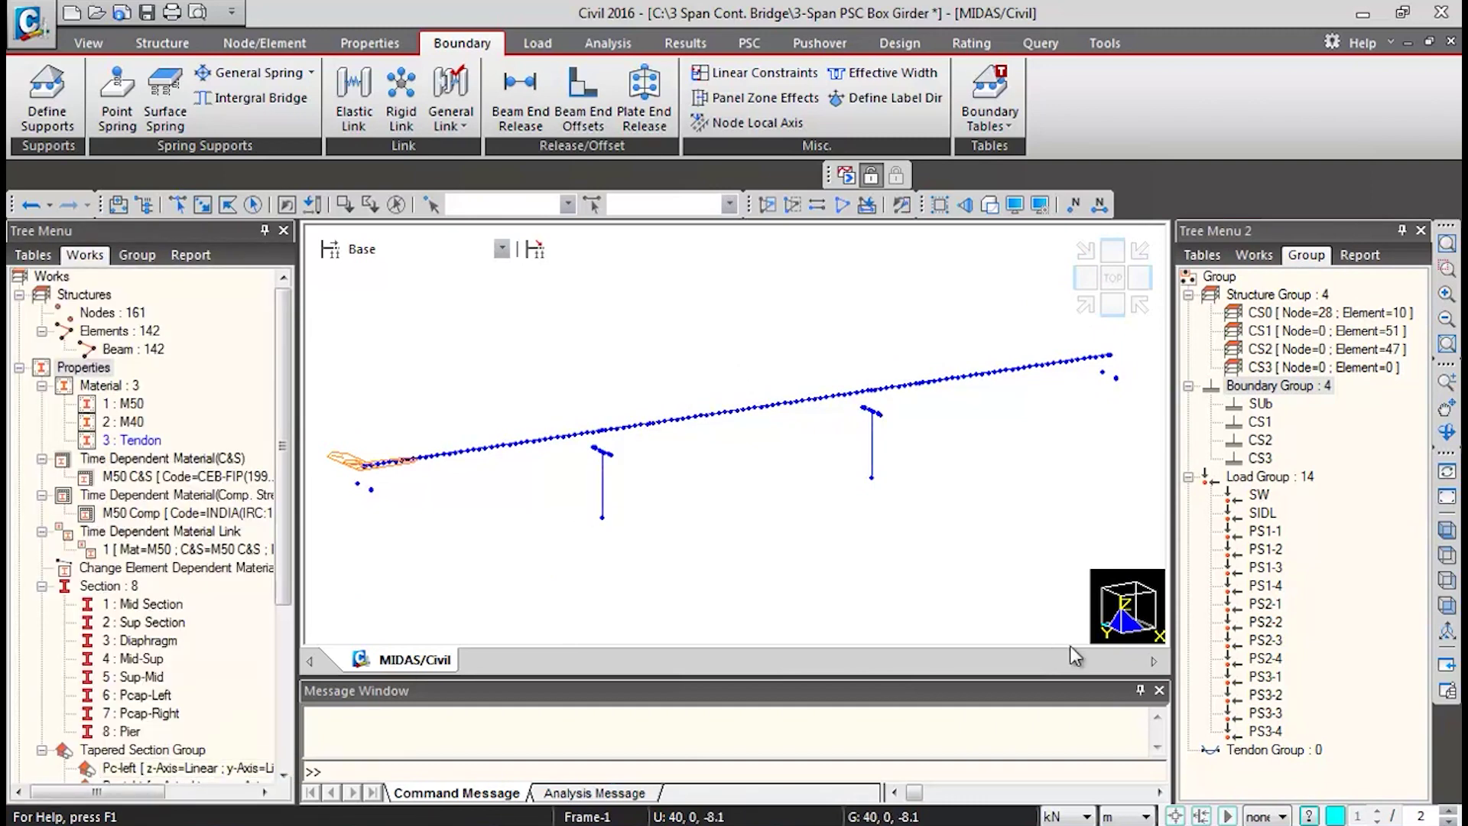